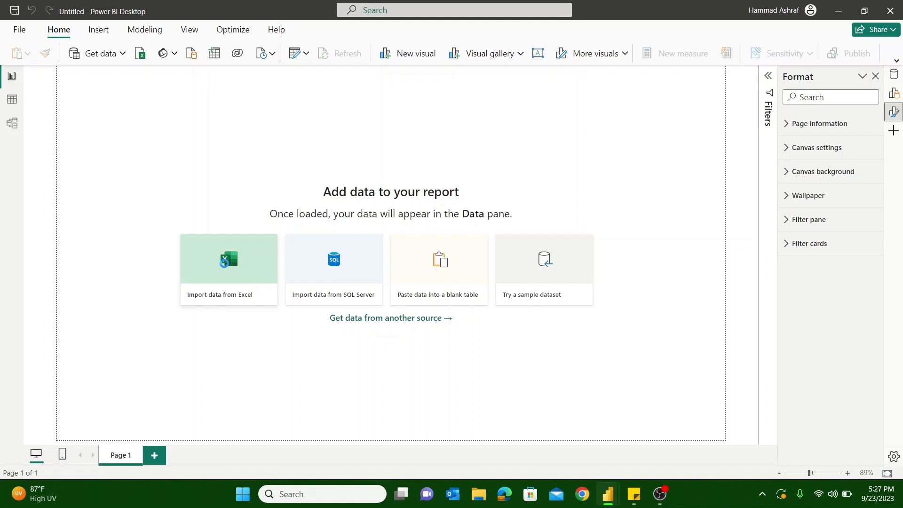
Step: Import the Data Sales Adidas sheet from the "Adidas US Sales Datasets - Copy" Excel workbook and open it for transformation
click(225, 268)
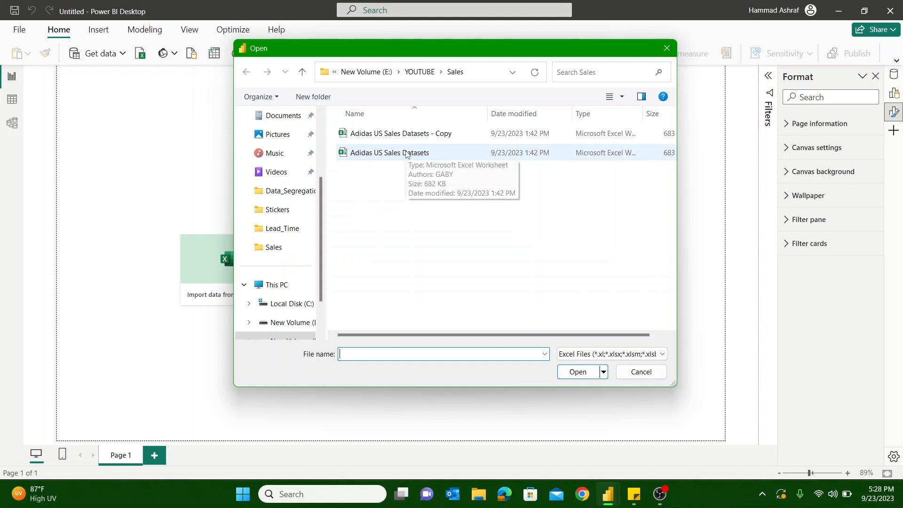
double_click(410, 135)
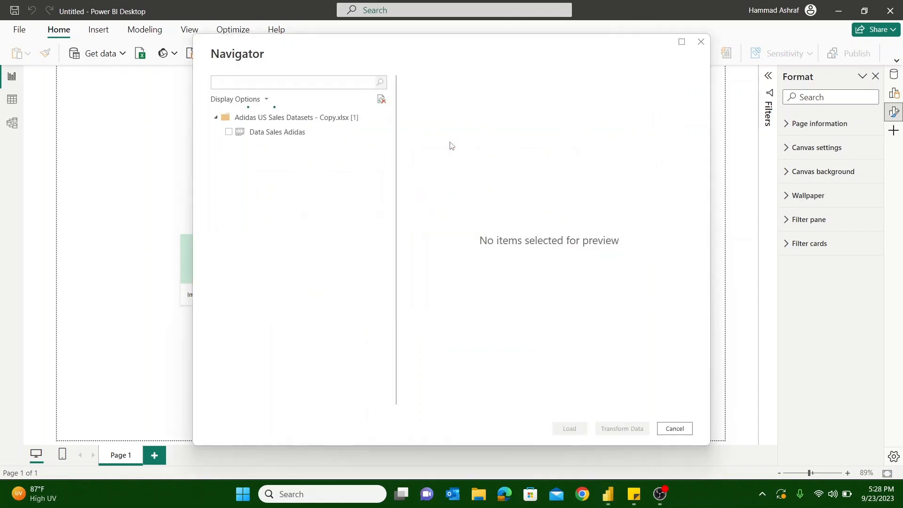
click(228, 132)
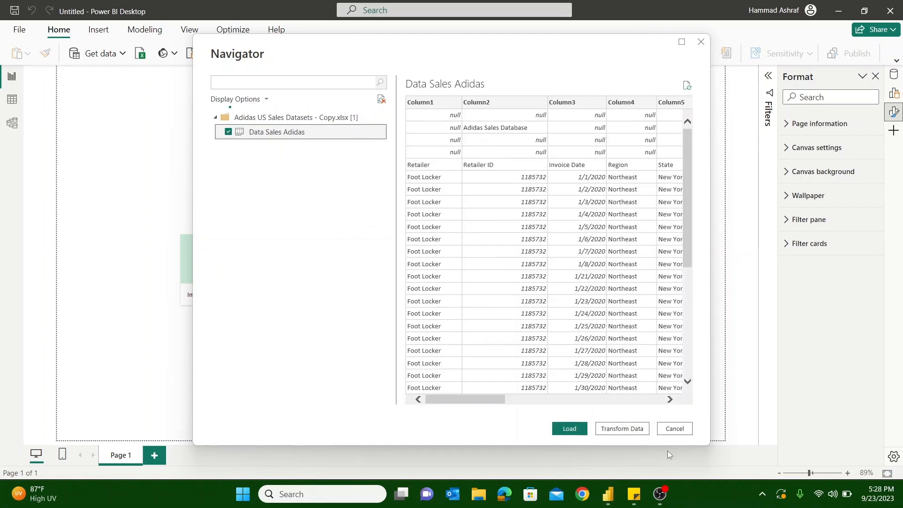
click(636, 429)
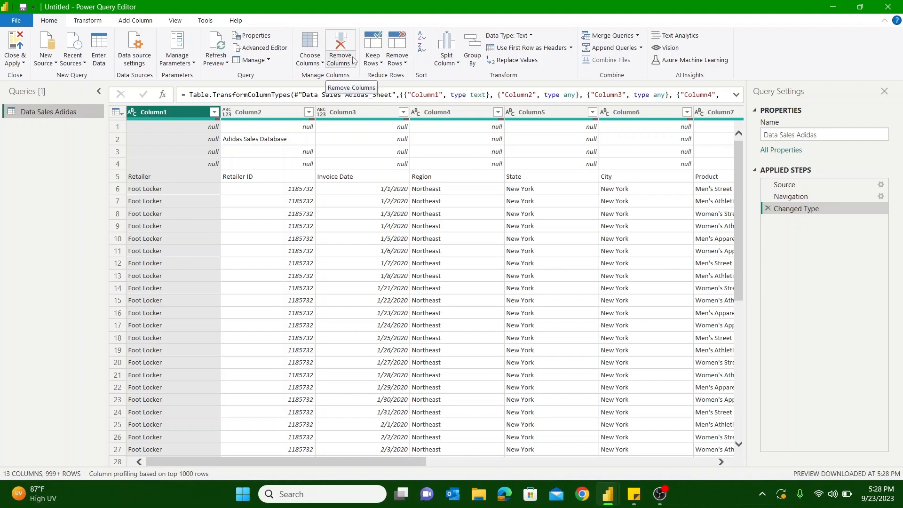
Step: Remove the top 4 rows from the Data Sales Adidas query
click(393, 61)
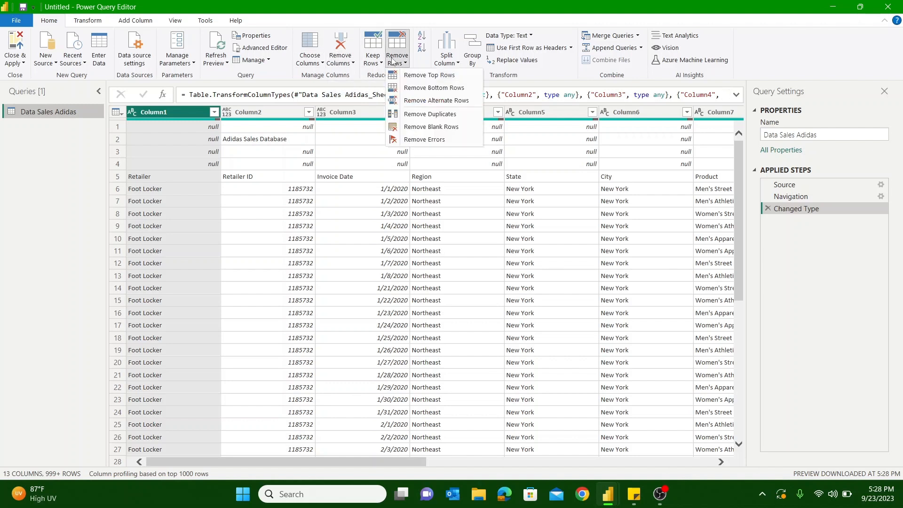
click(424, 76)
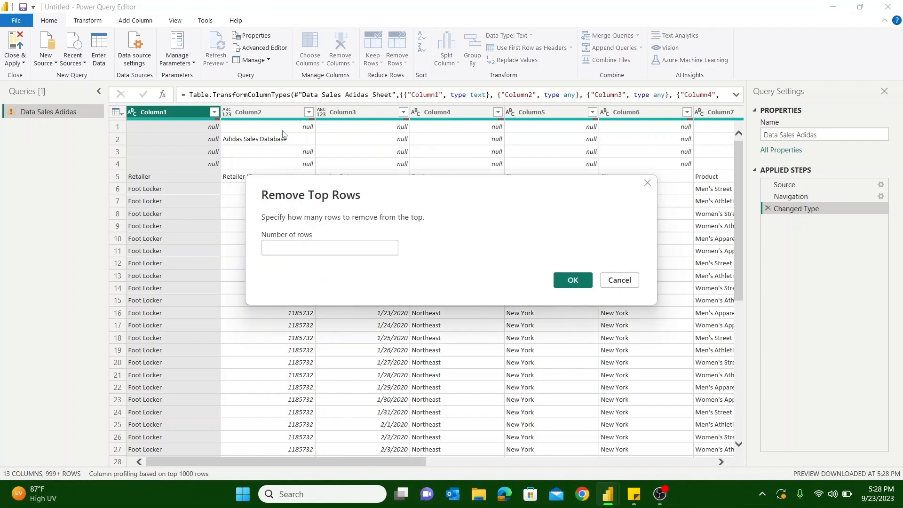
text(4)
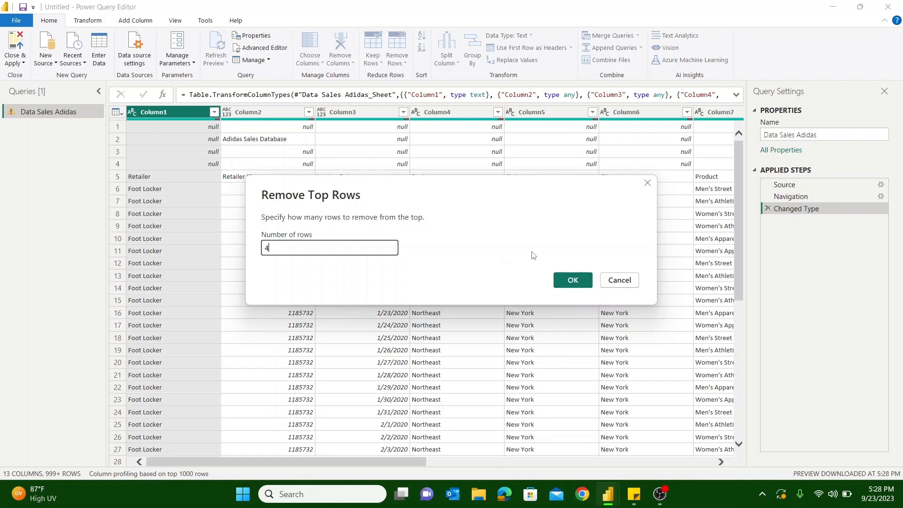
click(573, 280)
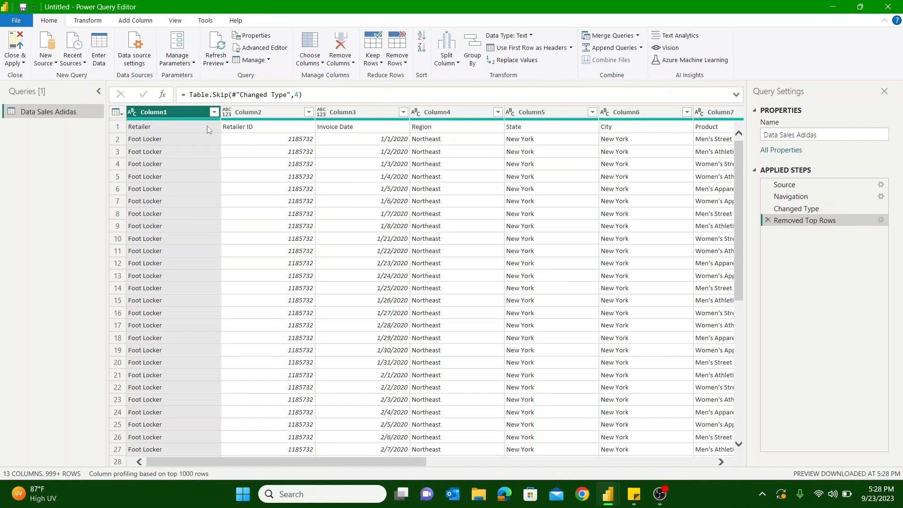
Step: Promote the first row, holding Retailer, Retailer ID and Invoice Date, to column headers
click(180, 124)
click(265, 126)
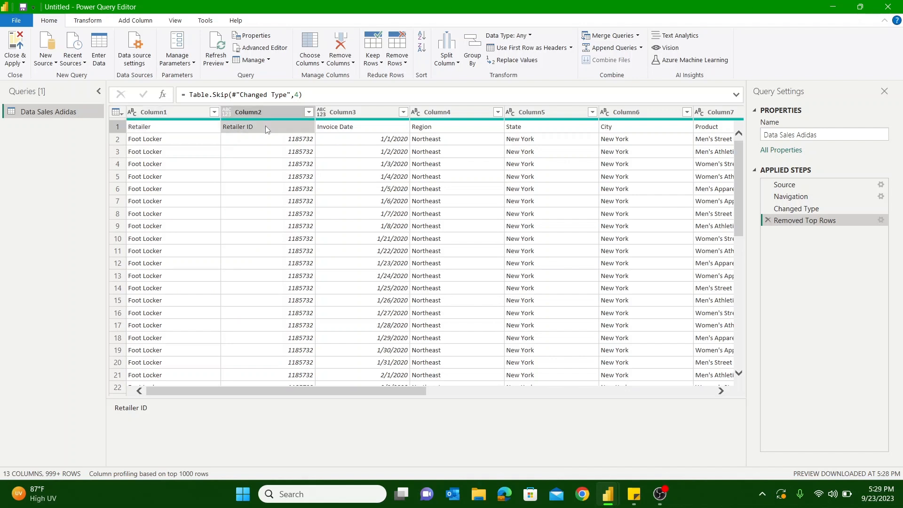
click(340, 129)
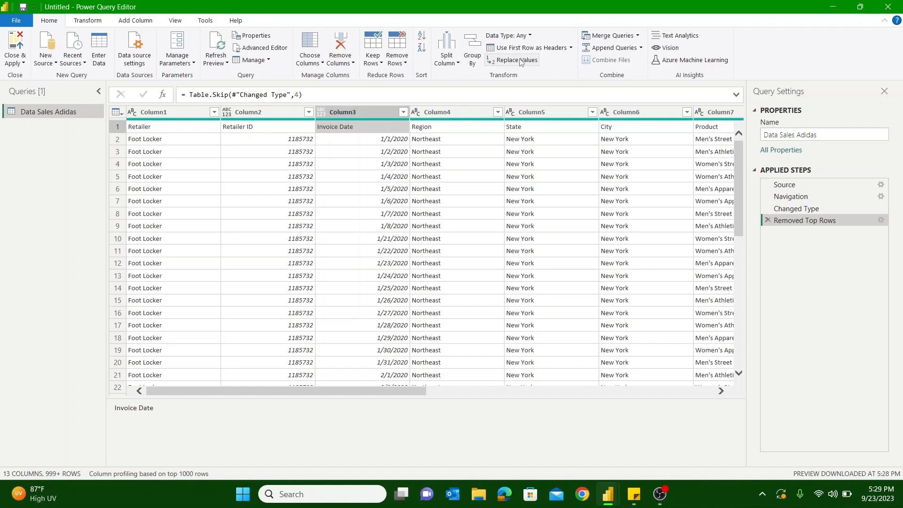
click(534, 47)
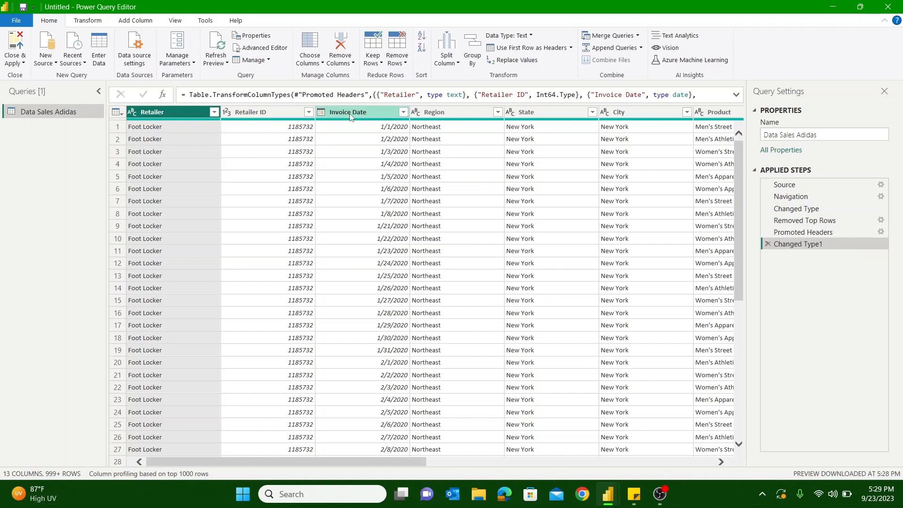
Step: Rename the Data Sales Adidas query as data
click(859, 133)
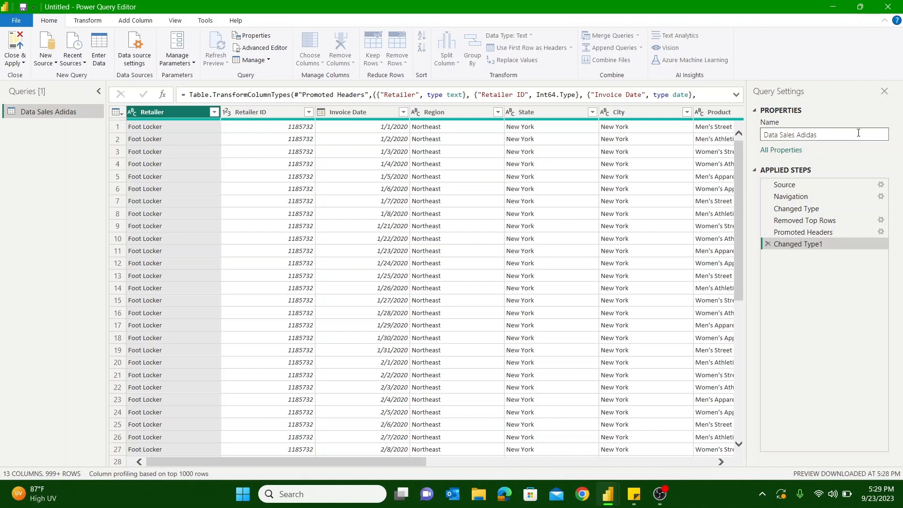
key(BackSpace)
key(BackSpace)
key(BackSpace)
key(BackSpace)
key(BackSpace)
key(BackSpace)
key(BackSpace)
key(BackSpace)
key(BackSpace)
key(BackSpace)
key(BackSpace)
key(BackSpace)
key(BackSpace)
key(BackSpace)
key(BackSpace)
key(BackSpace)
text(dat)
Step: Review the columns, count the values in the Retailer column and delete the added count step
drag(371, 463, 680, 479)
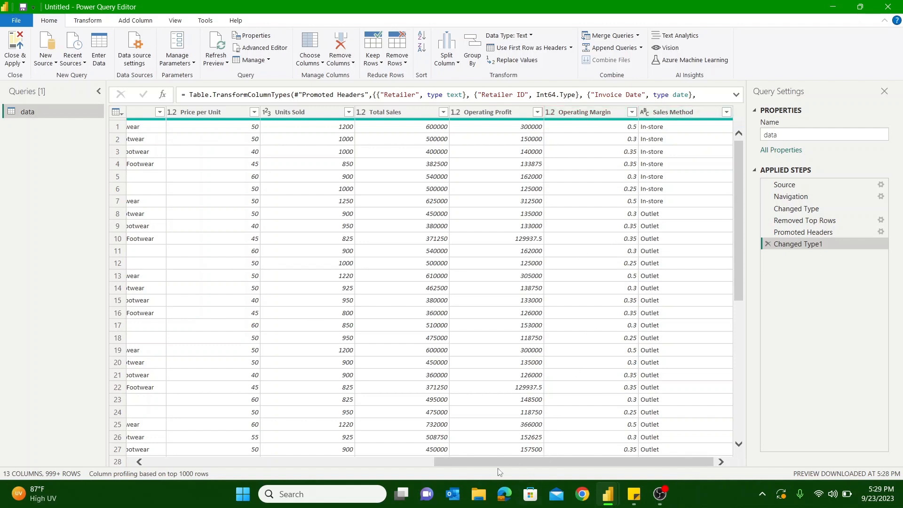
drag(496, 464, 190, 446)
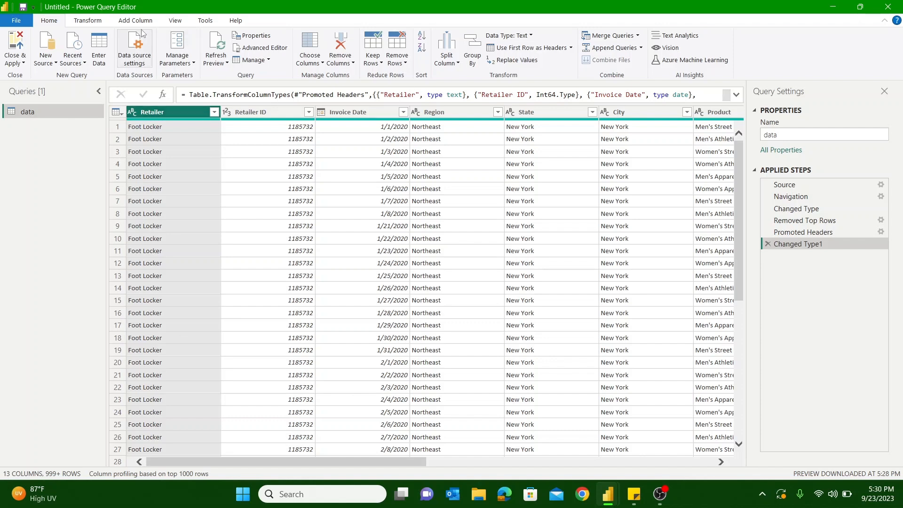
click(92, 21)
click(445, 56)
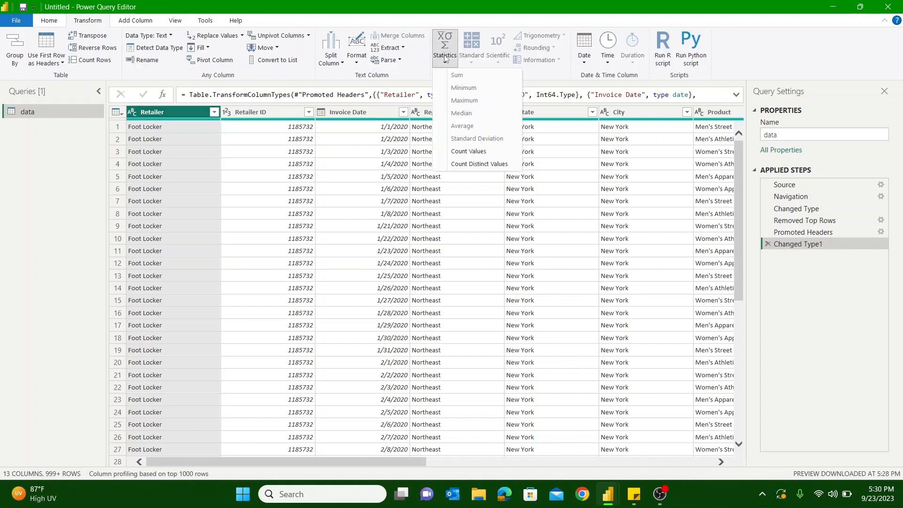
click(491, 151)
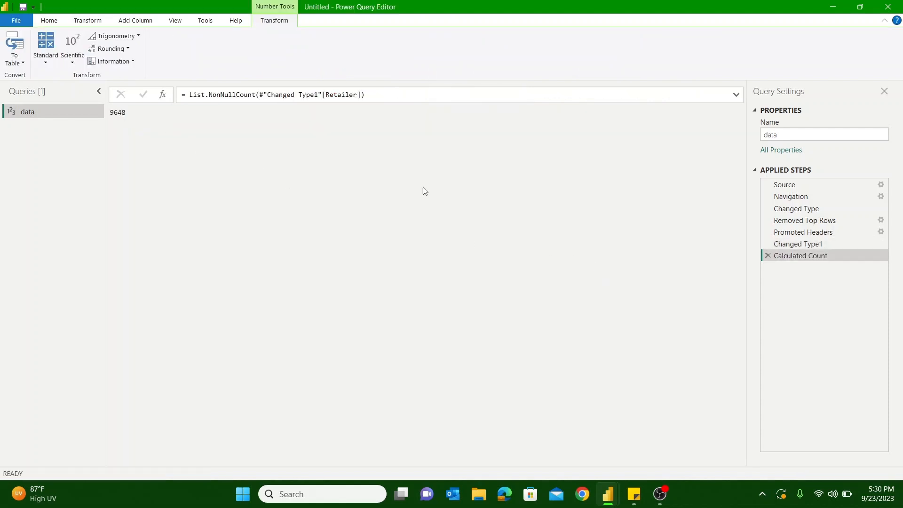
click(768, 255)
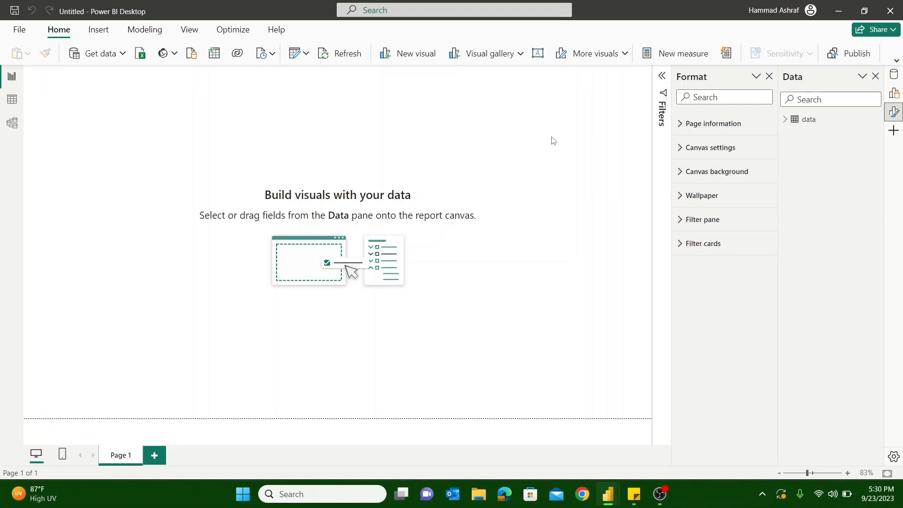
Step: Hide the page formatting options and show the data table with its field list in Table view
click(770, 76)
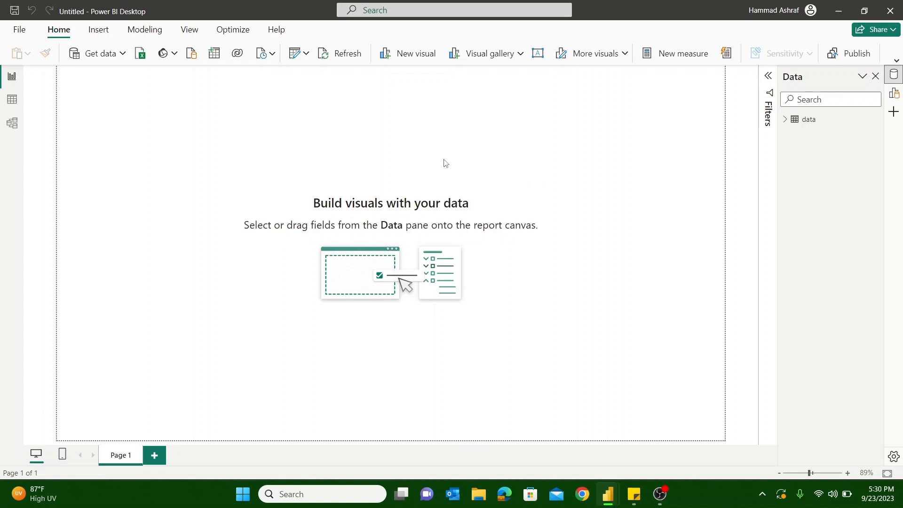
click(786, 123)
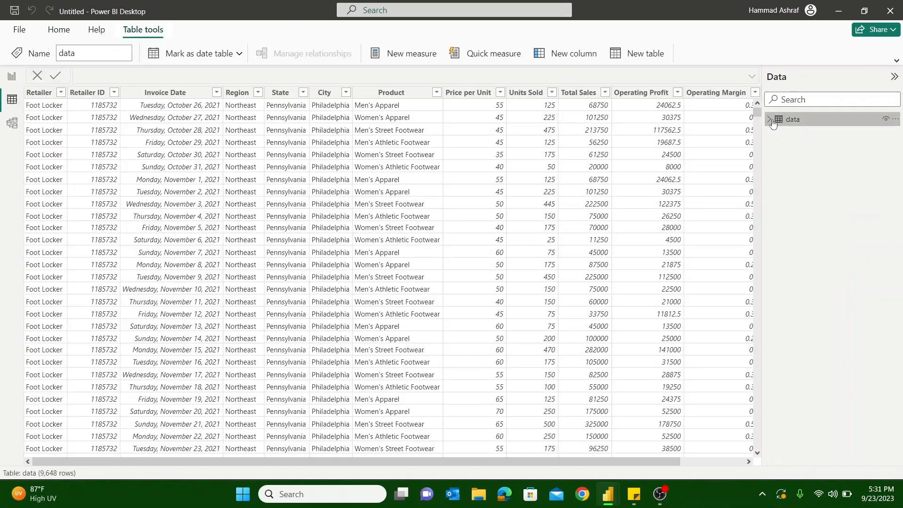
click(770, 119)
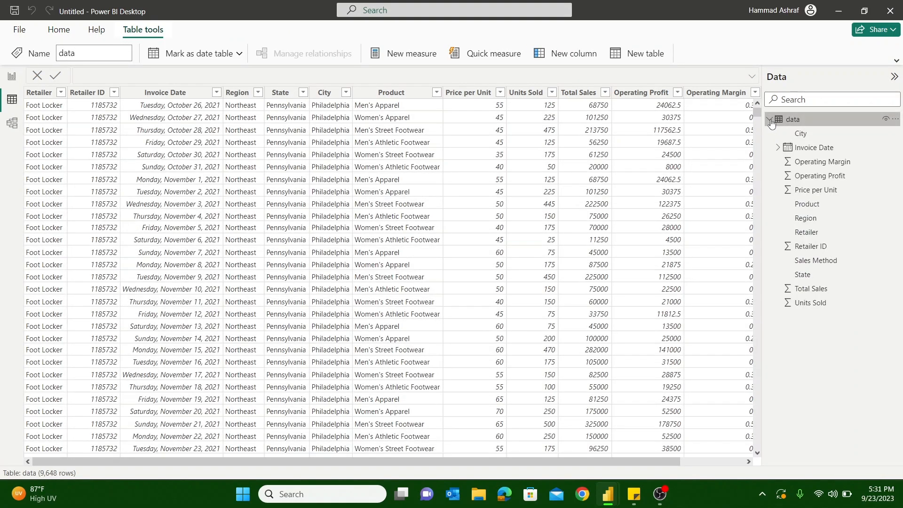
Step: Set the City column's data category to City
click(896, 61)
click(318, 124)
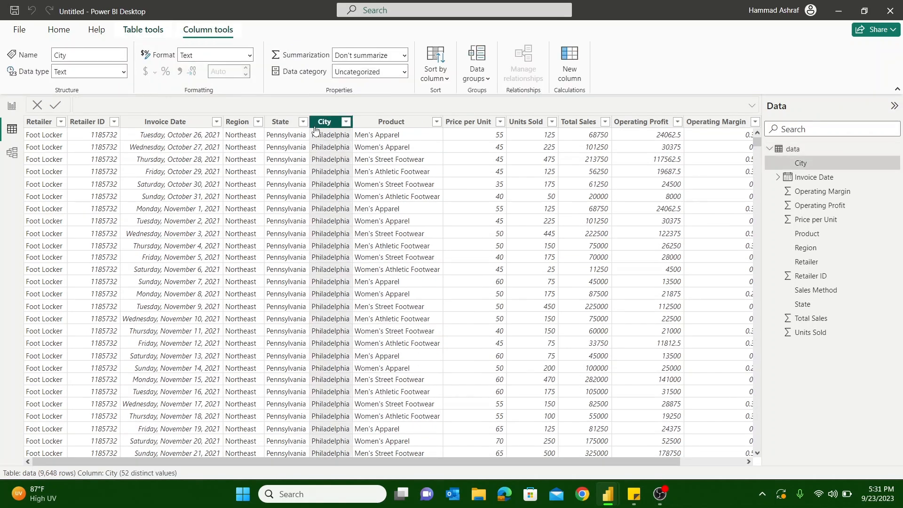
click(405, 73)
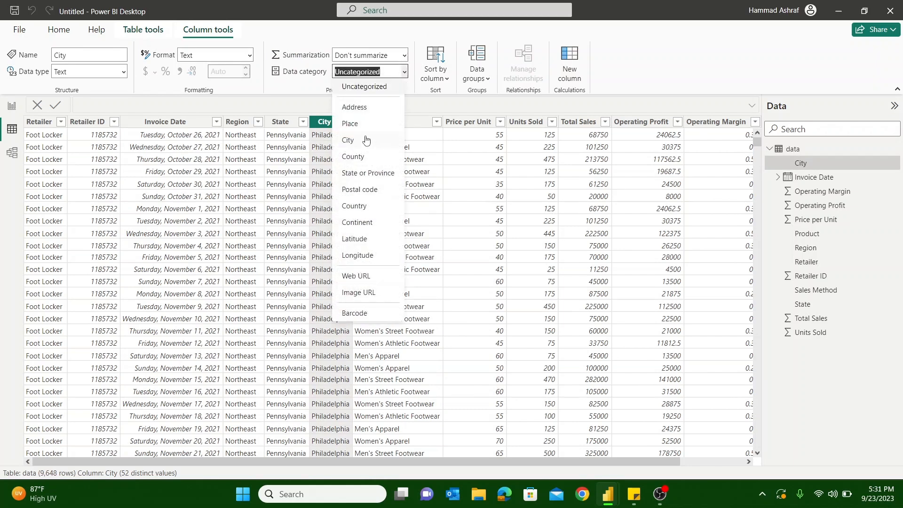
click(366, 139)
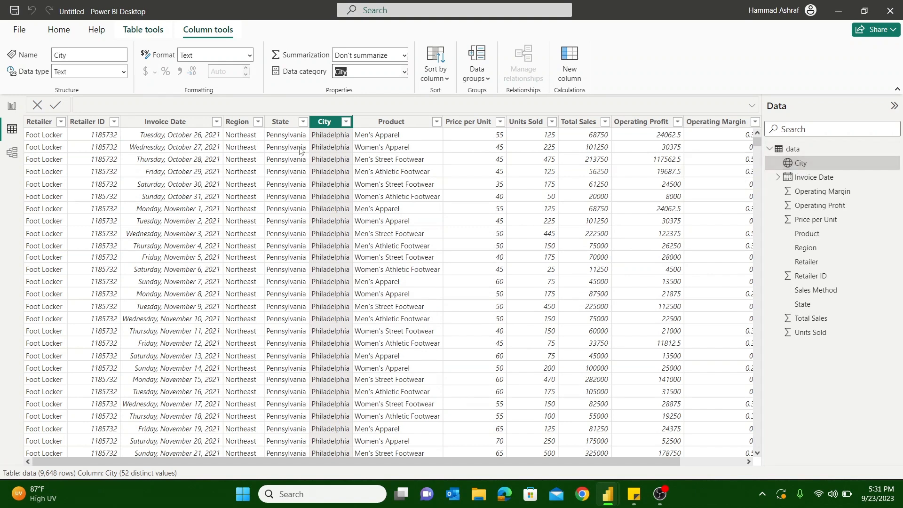
Step: Set the State column's data category to State or Province
click(281, 122)
click(397, 72)
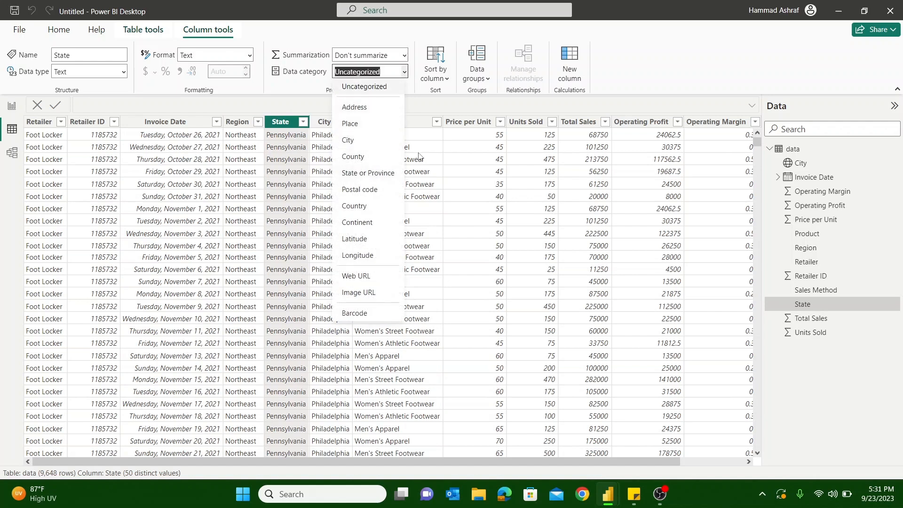
click(361, 175)
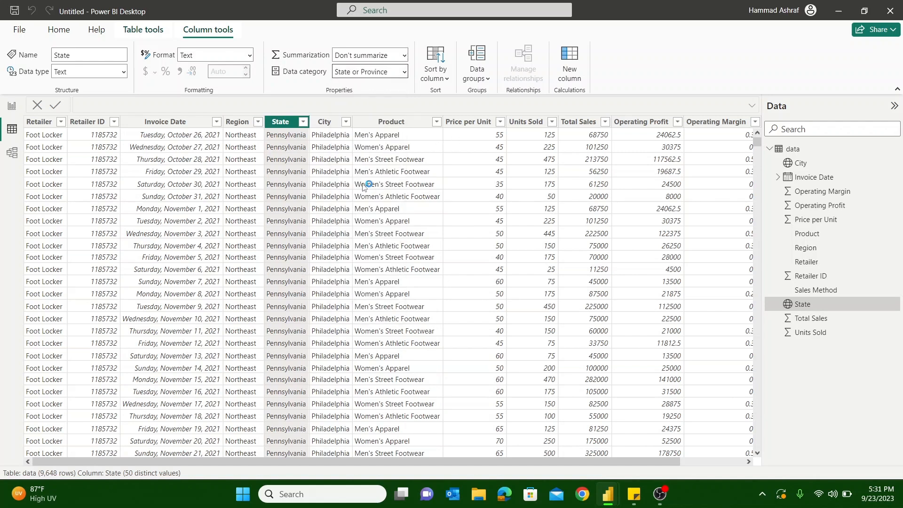
Step: Return to the report view, enable the Format pane in the pane switcher and display it
click(12, 104)
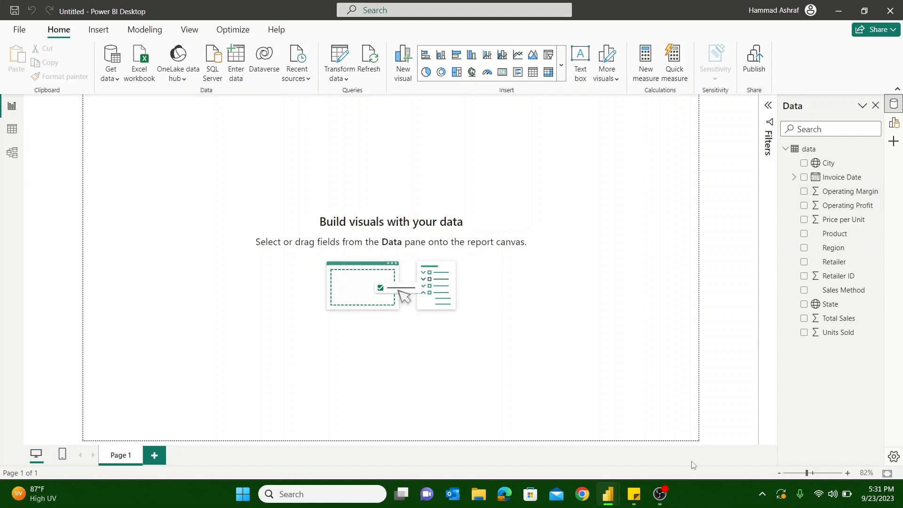
click(894, 123)
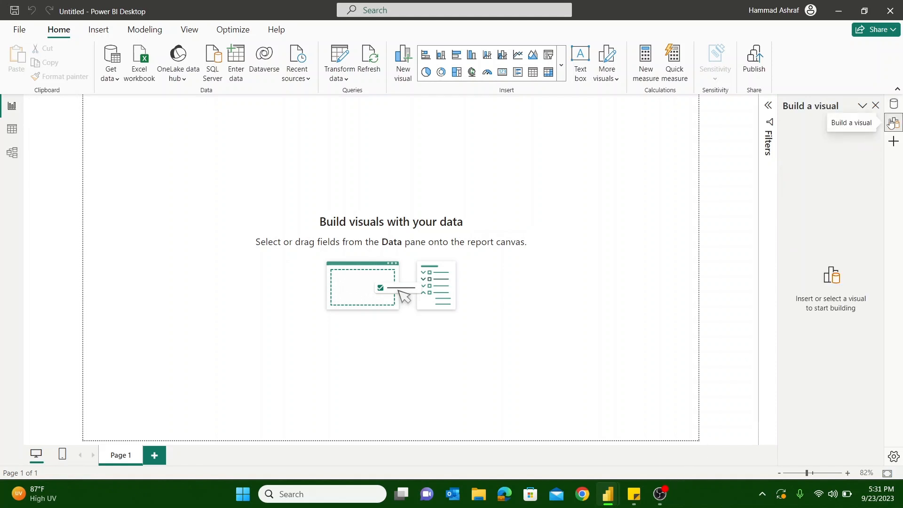
click(892, 140)
click(864, 184)
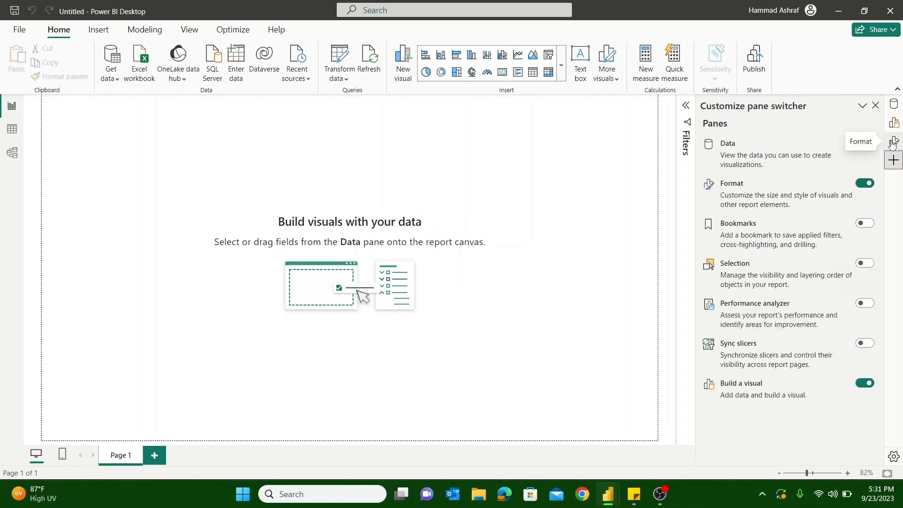
click(894, 142)
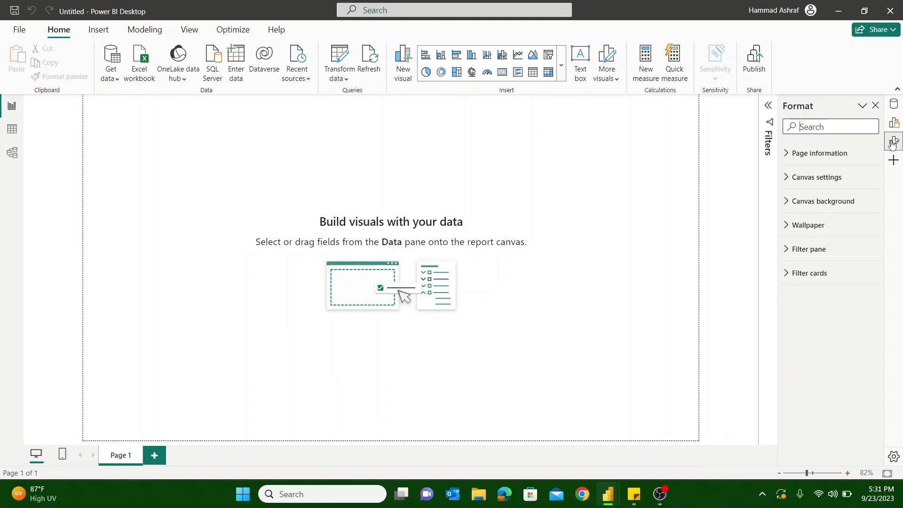
click(893, 165)
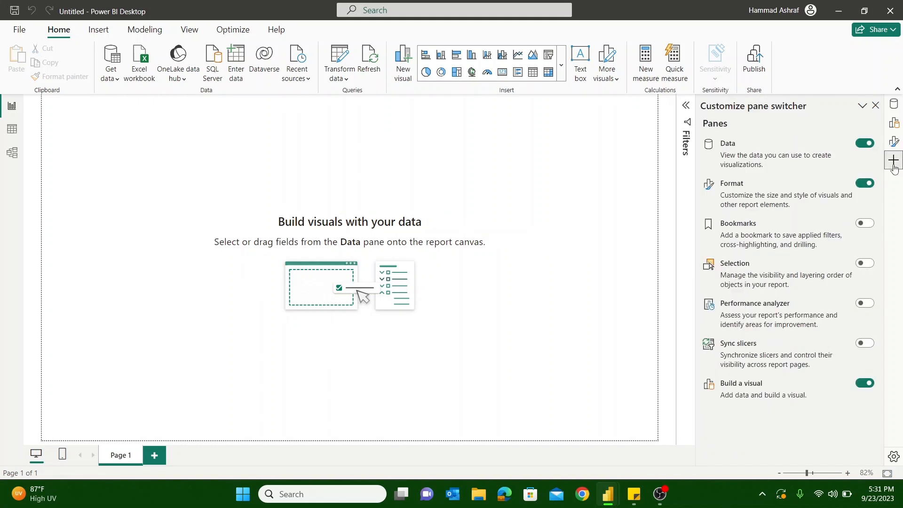
click(893, 142)
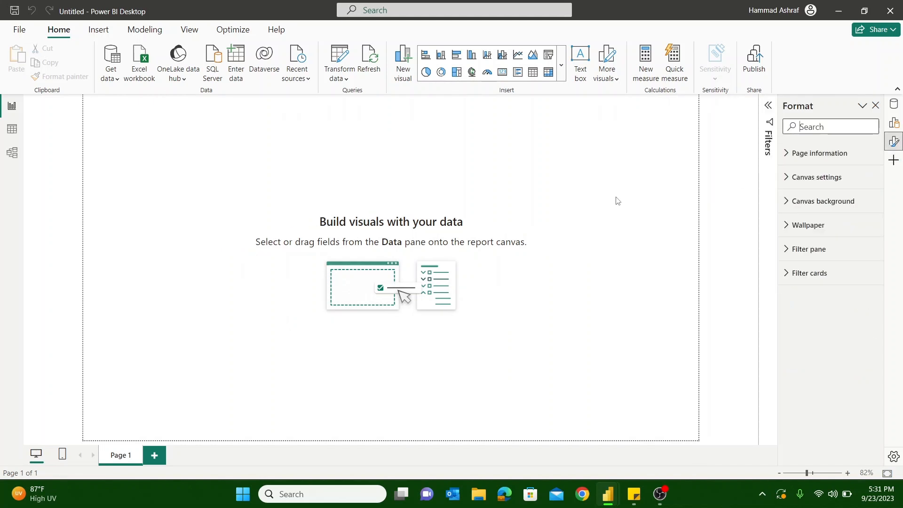
Step: Bring up the canvas background's custom color value and copy the CANVAS BG hex code #263238 from the sticky note
click(786, 201)
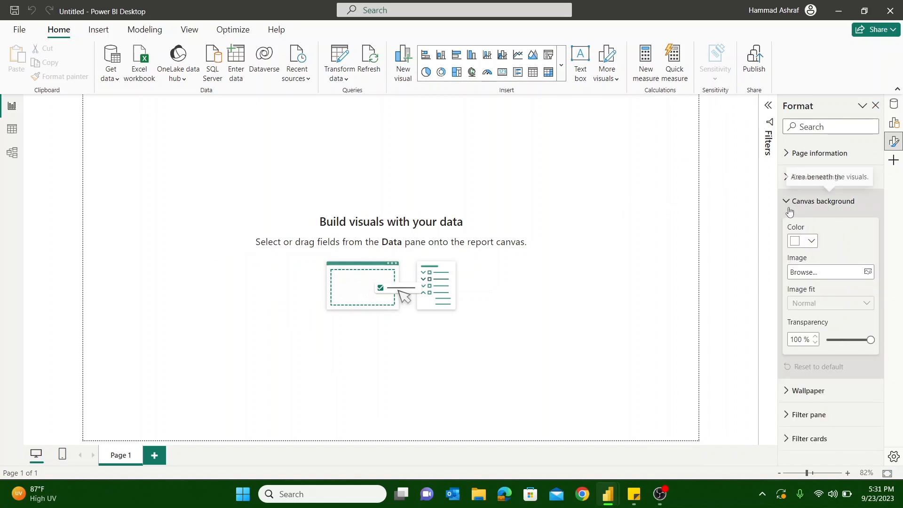
click(811, 240)
click(748, 441)
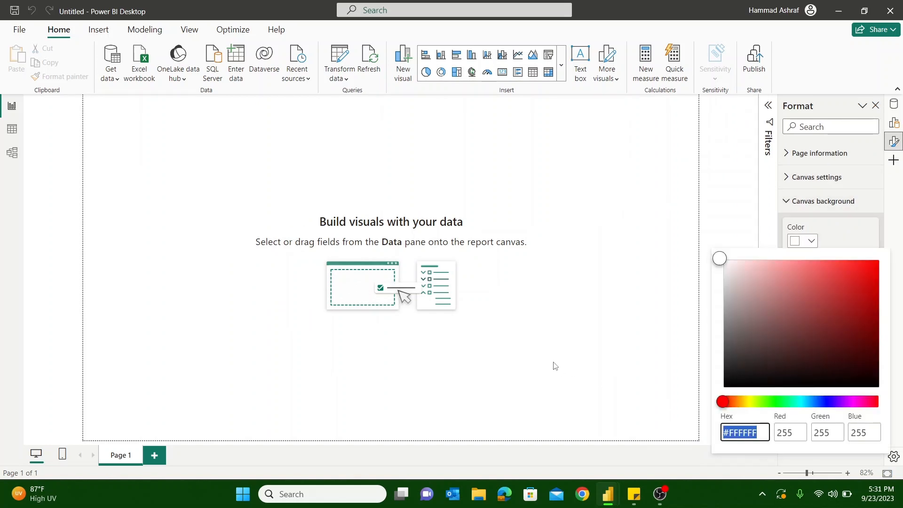
key(super)
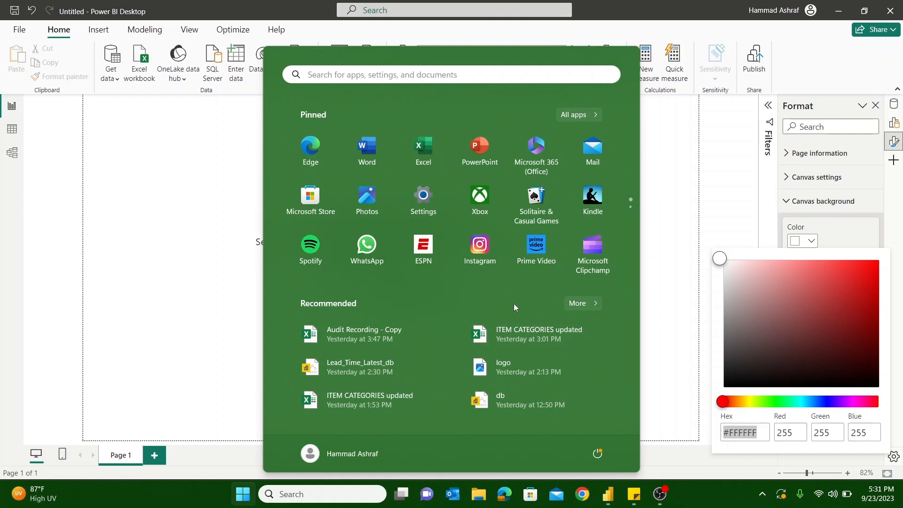
key(super)
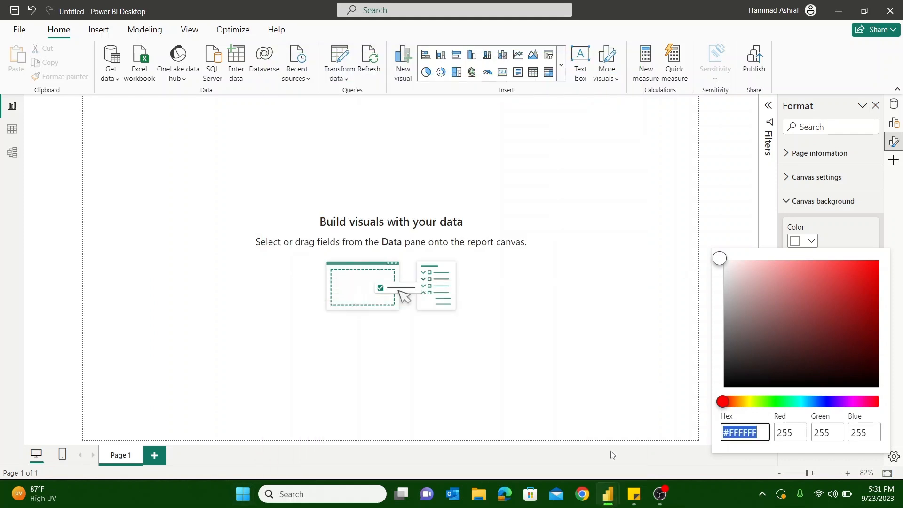
click(641, 497)
drag(601, 293, 634, 292)
key(ctrl+c)
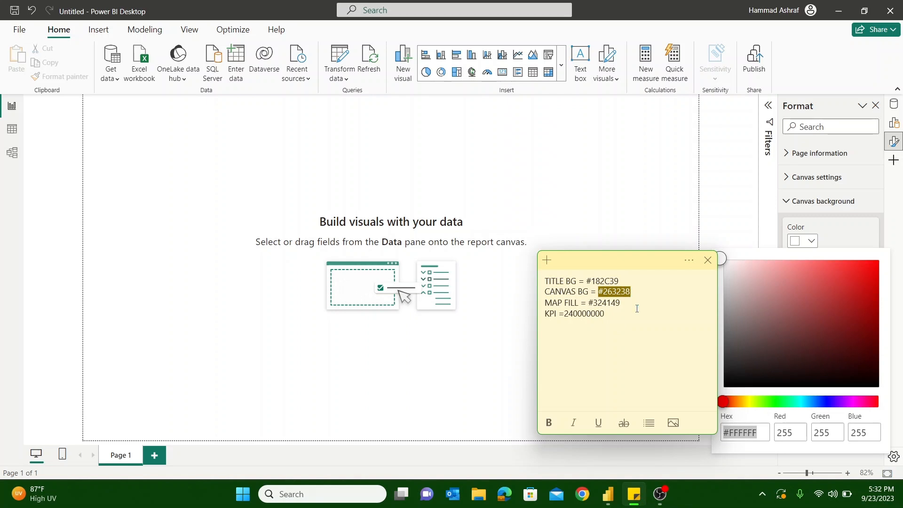
Step: Set the canvas background color to #263238 and its transparency to 0%
click(763, 418)
click(746, 432)
key(ctrl+v)
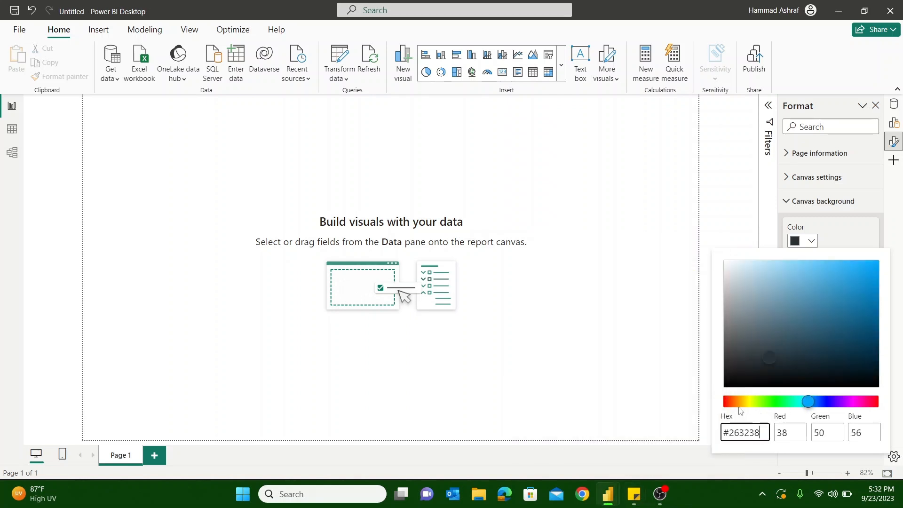
click(619, 287)
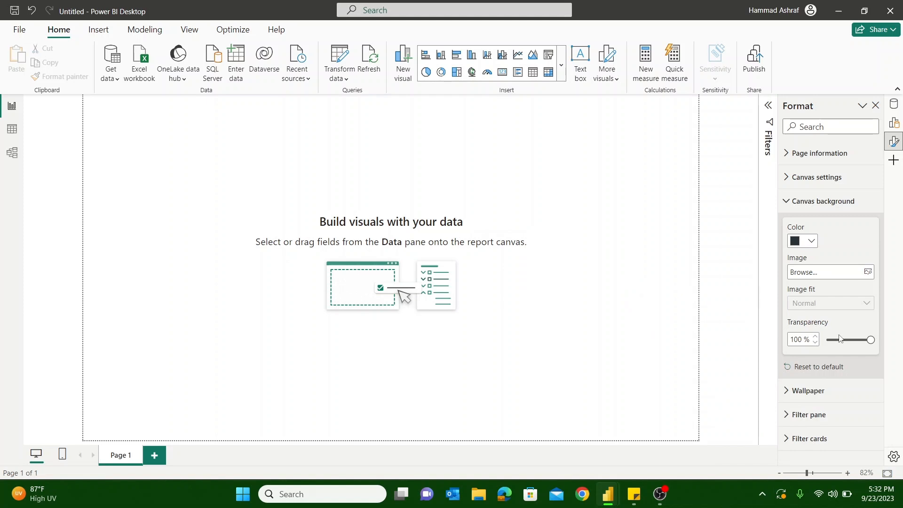
drag(850, 345, 825, 340)
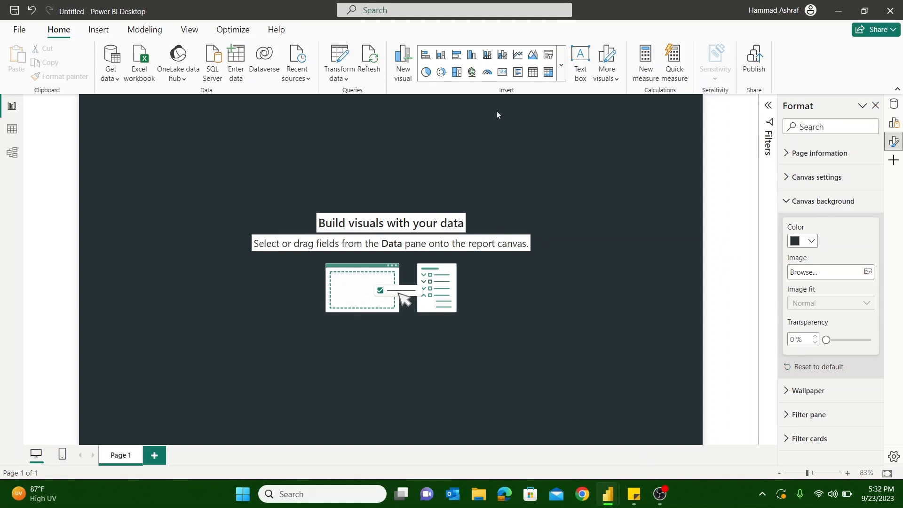
Step: Copy the TITLE BG hex code #182C39 from the sticky note and return to the report canvas
click(633, 493)
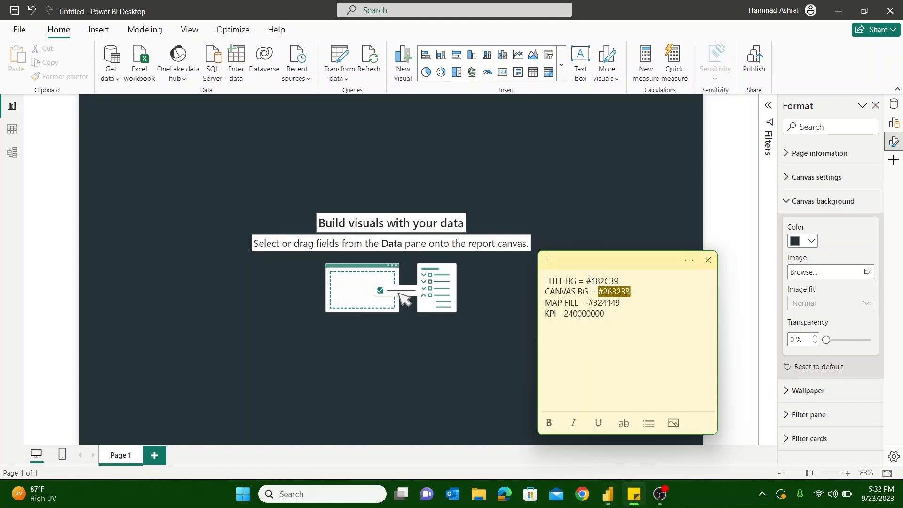
drag(588, 281, 620, 282)
key(ctrl+c)
click(492, 150)
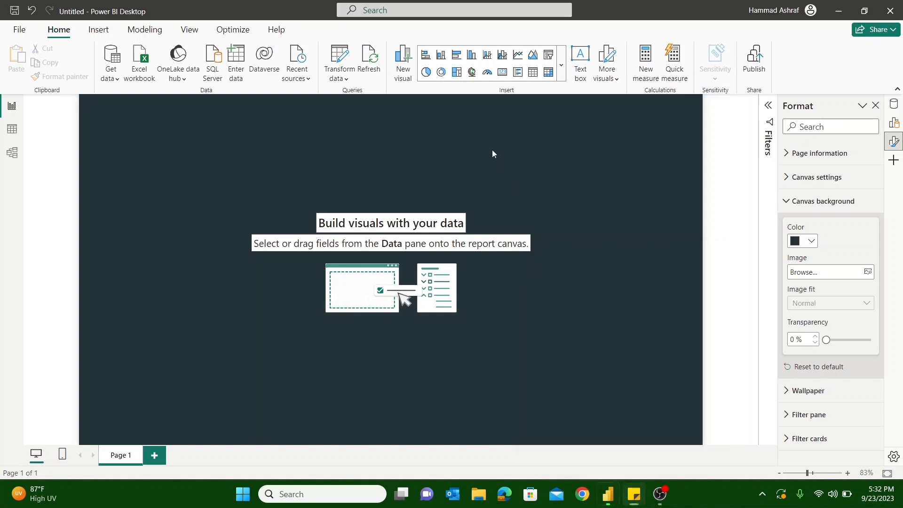
Step: Insert a rectangle shape and resize it into a thin header banner spanning the full width of the page's upper edge
click(98, 30)
click(583, 74)
click(586, 120)
drag(101, 125, 97, 125)
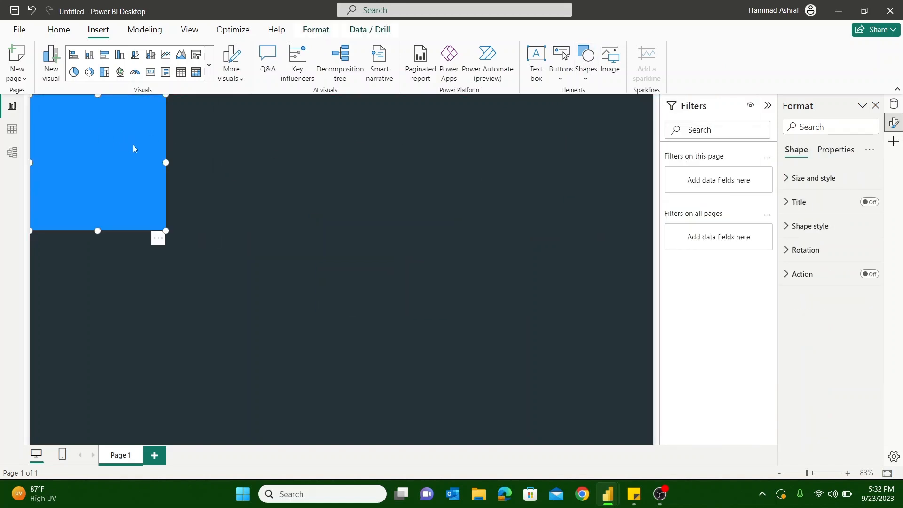
drag(163, 162, 653, 167)
drag(341, 232, 323, 142)
click(437, 171)
click(410, 115)
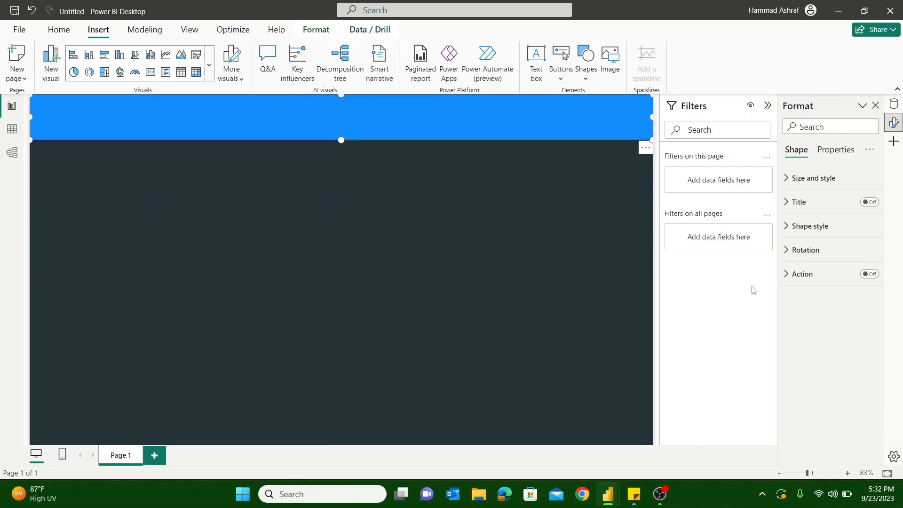
Step: Set the header banner's fill color to #182C39
click(795, 226)
scroll(835, 302, down, 2)
click(801, 265)
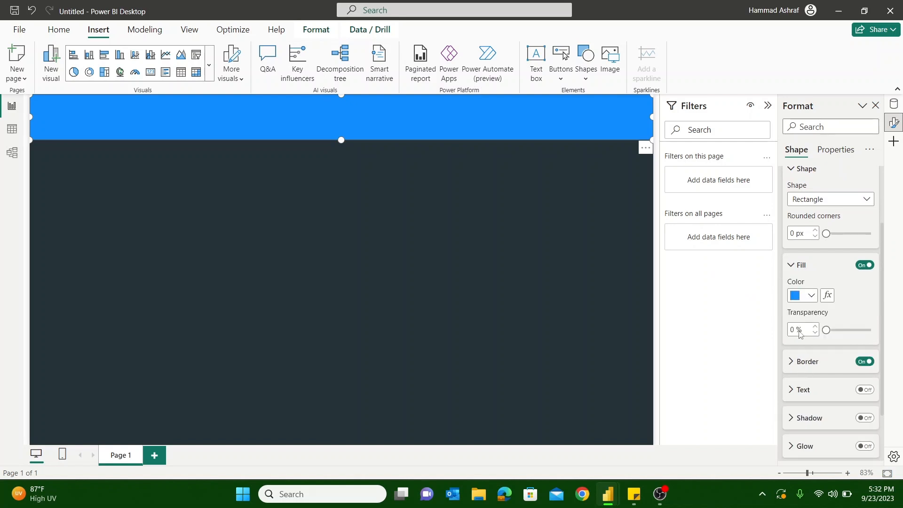
click(804, 296)
click(758, 266)
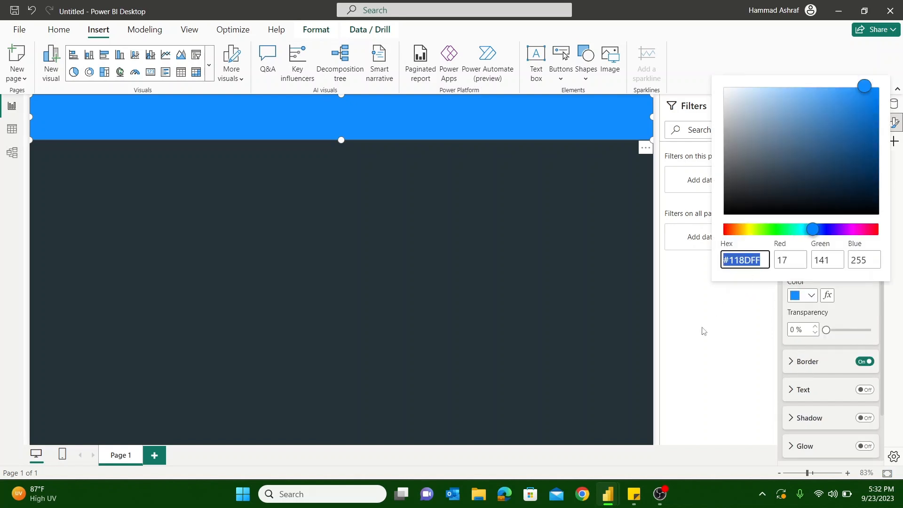
key(ctrl+v)
click(502, 254)
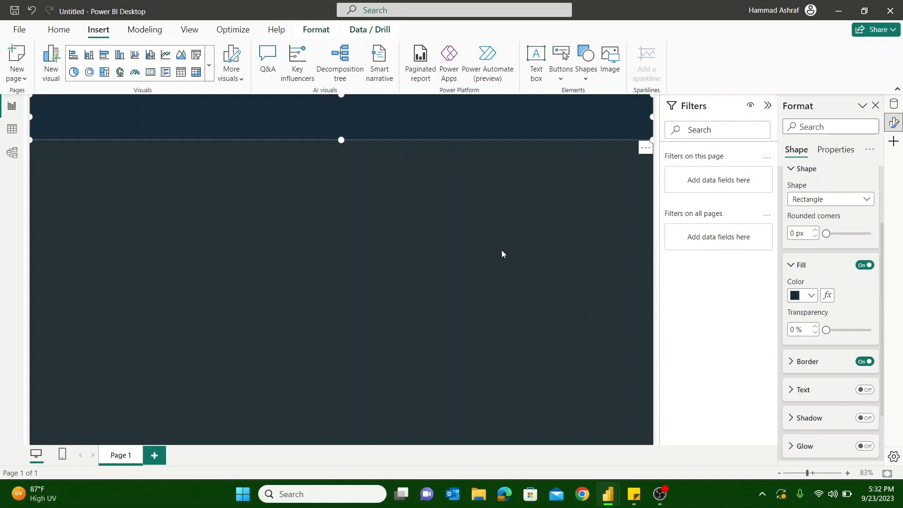
click(514, 186)
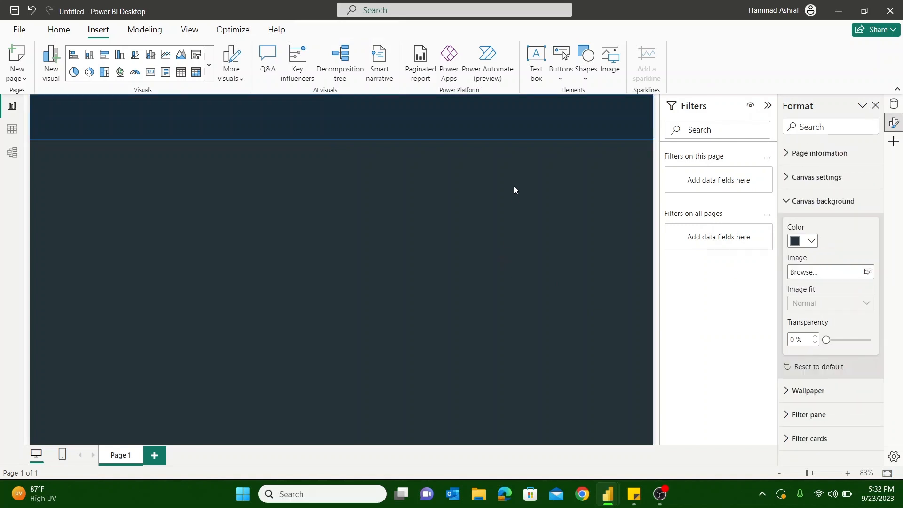
Step: Change the header banner's border to a dark color matching its fill
click(458, 134)
click(791, 255)
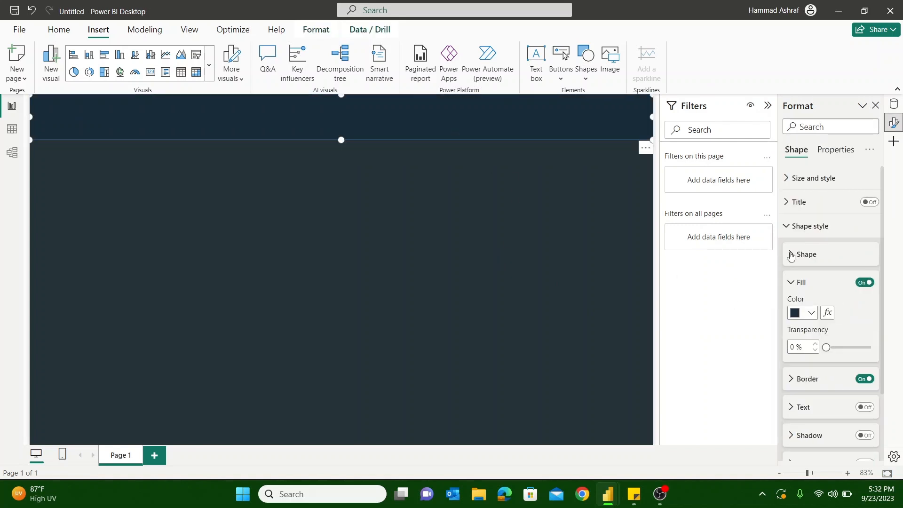
click(813, 380)
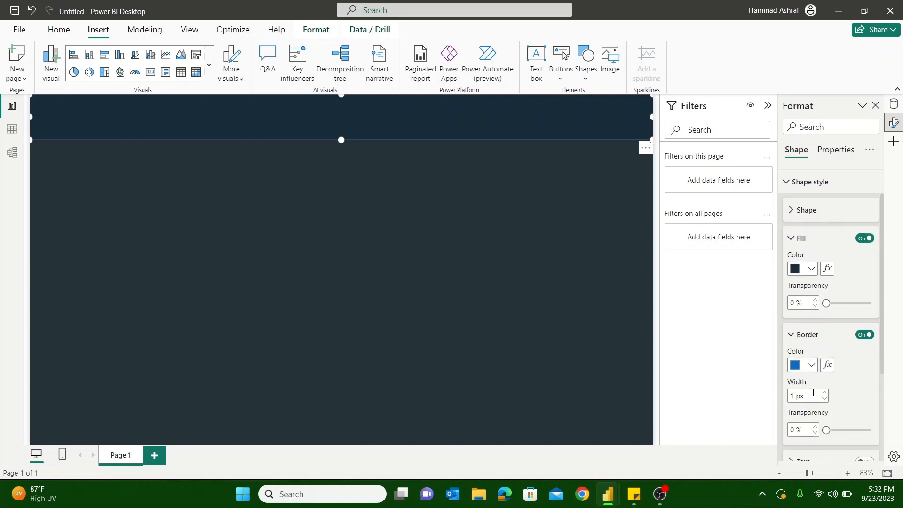
click(811, 365)
click(730, 314)
click(521, 270)
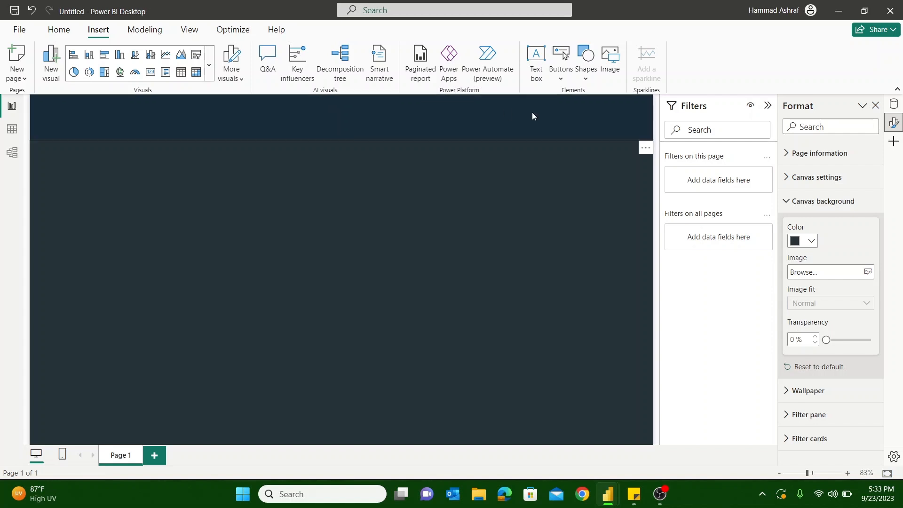
Step: Insert the shoes PNG image from the Downloads folder onto the report page
click(612, 63)
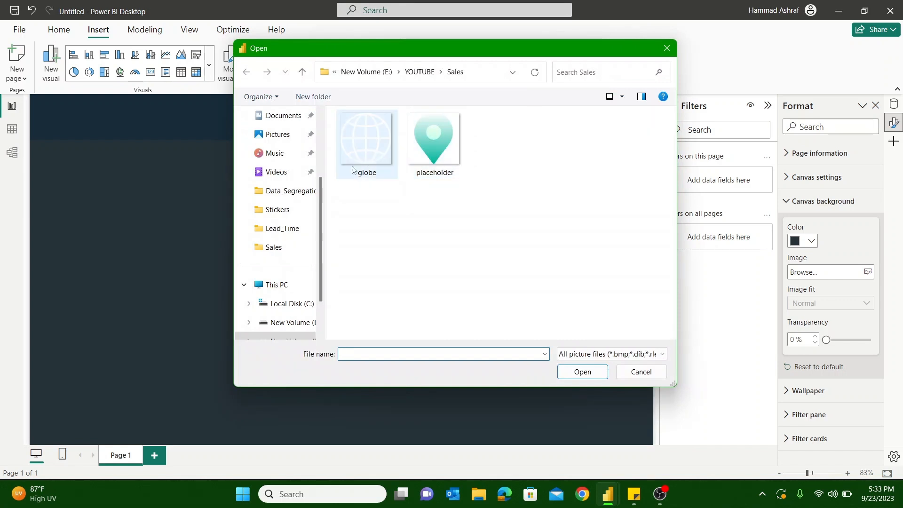
scroll(278, 145, up, 2)
scroll(278, 146, up, 1)
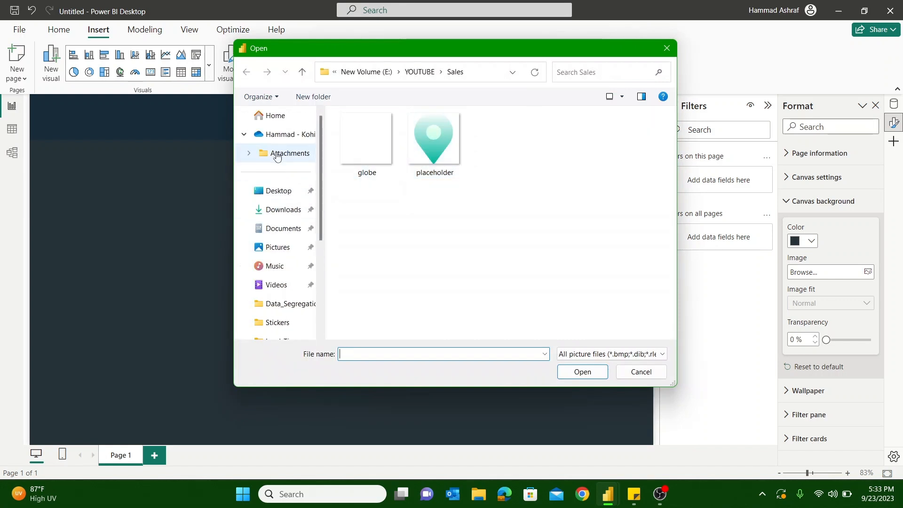
click(282, 208)
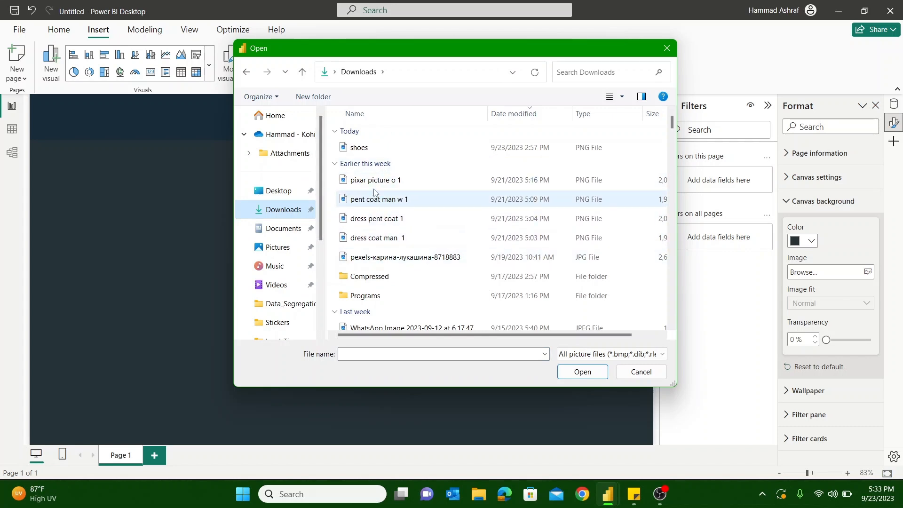
double_click(369, 148)
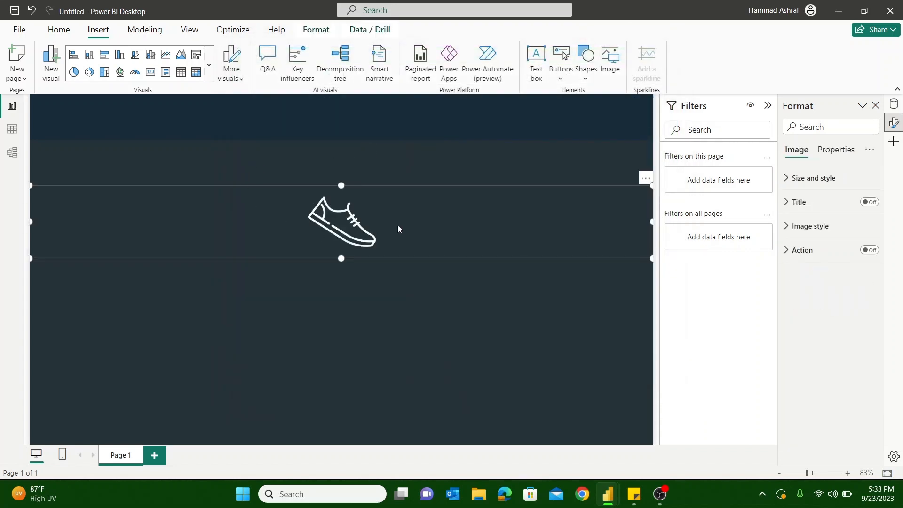
Step: Shrink the shoe image and place it at the left end of the header banner
drag(652, 224, 76, 132)
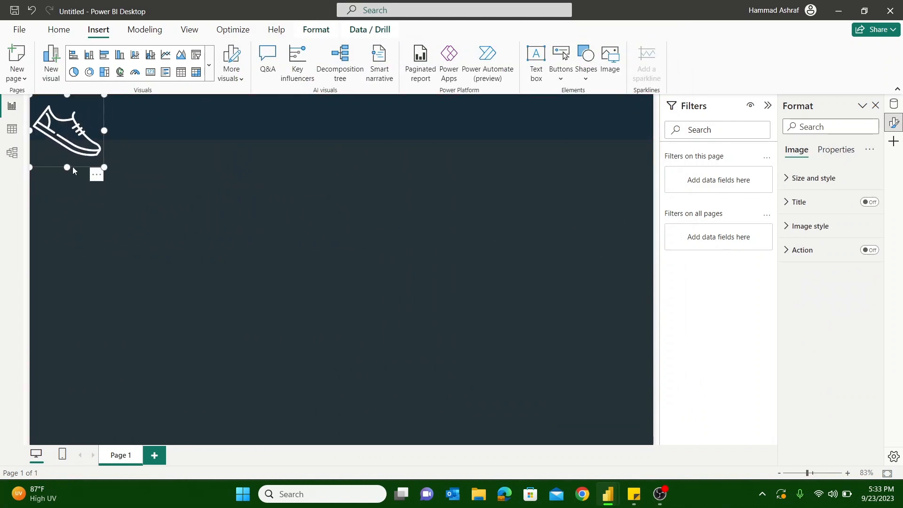
drag(65, 168, 89, 121)
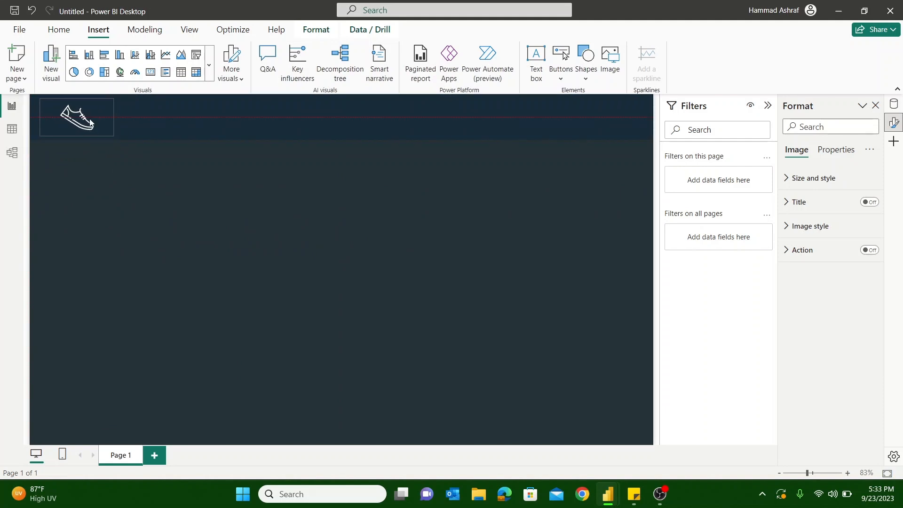
click(171, 177)
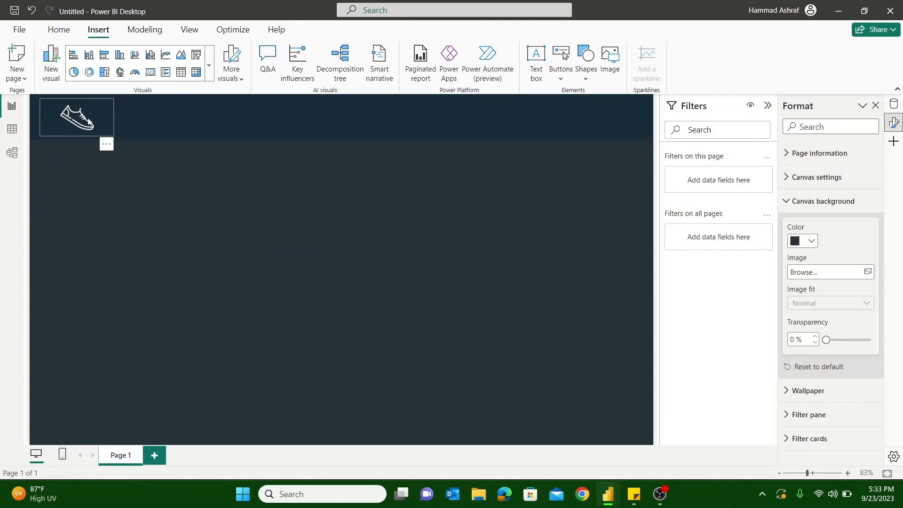
Step: Make the header banner slightly taller and enlarge the shoe image to fill the banner's height
click(323, 140)
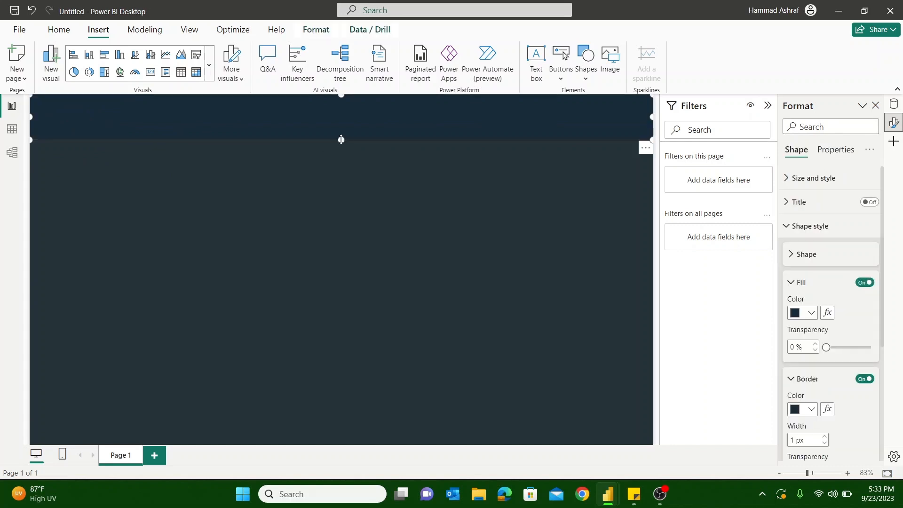
click(113, 173)
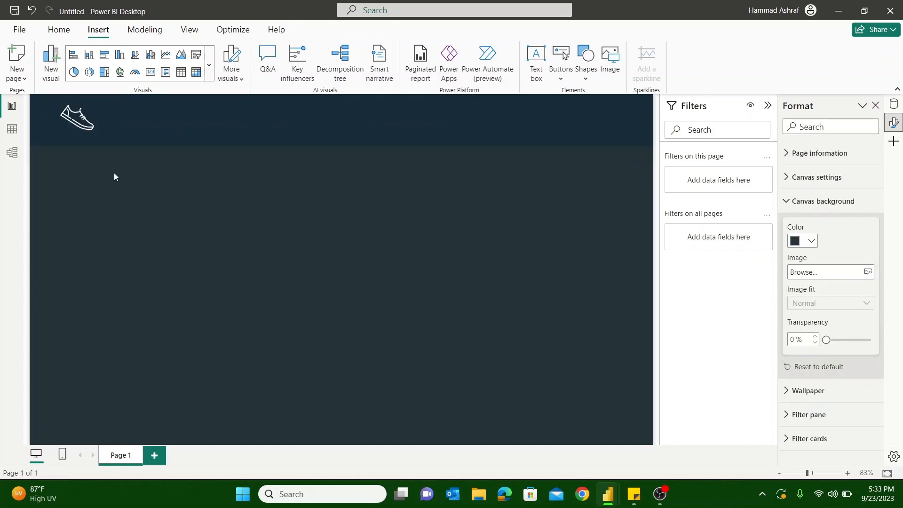
click(96, 123)
drag(77, 136, 72, 143)
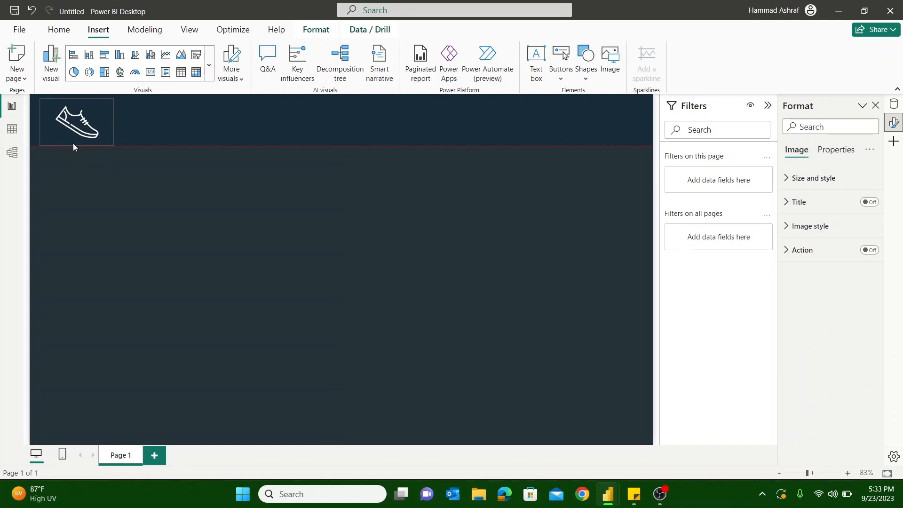
click(185, 174)
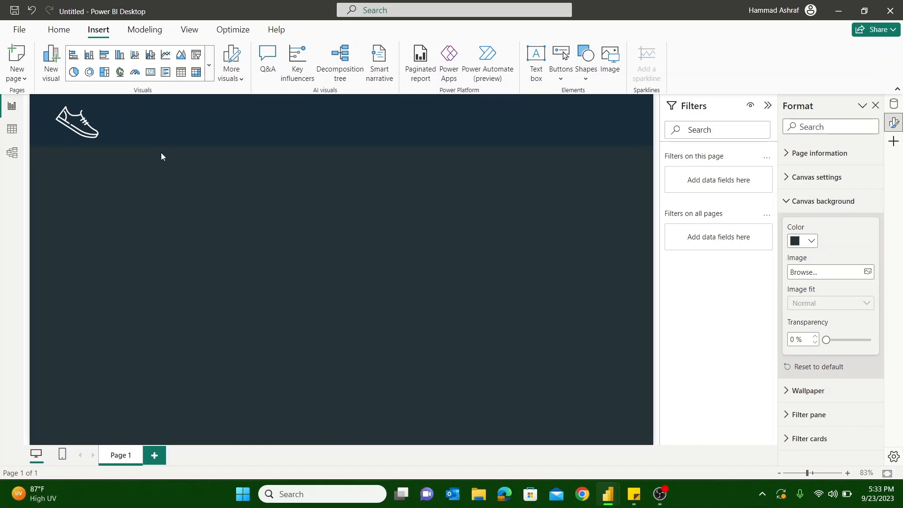
click(74, 99)
drag(77, 98, 77, 94)
click(185, 192)
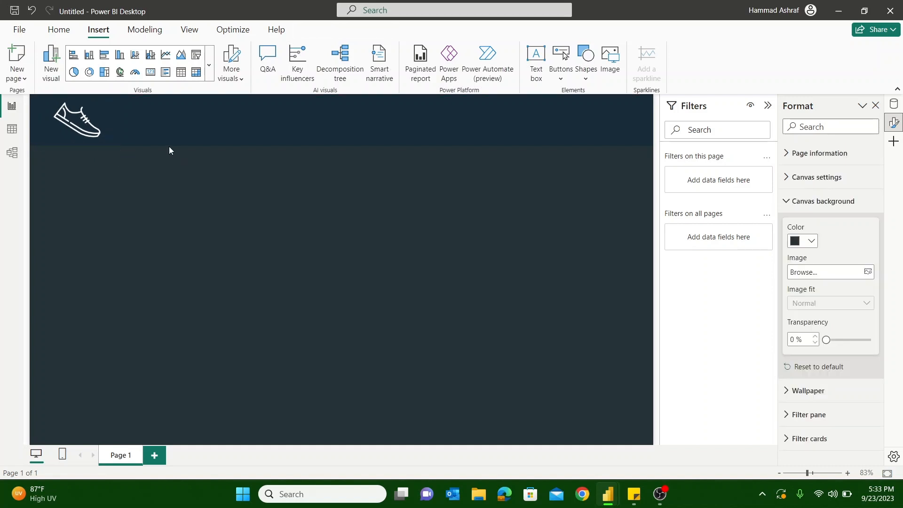
Step: Add a text box reading "Shoe Sales Report" and set its font size to 36
click(536, 79)
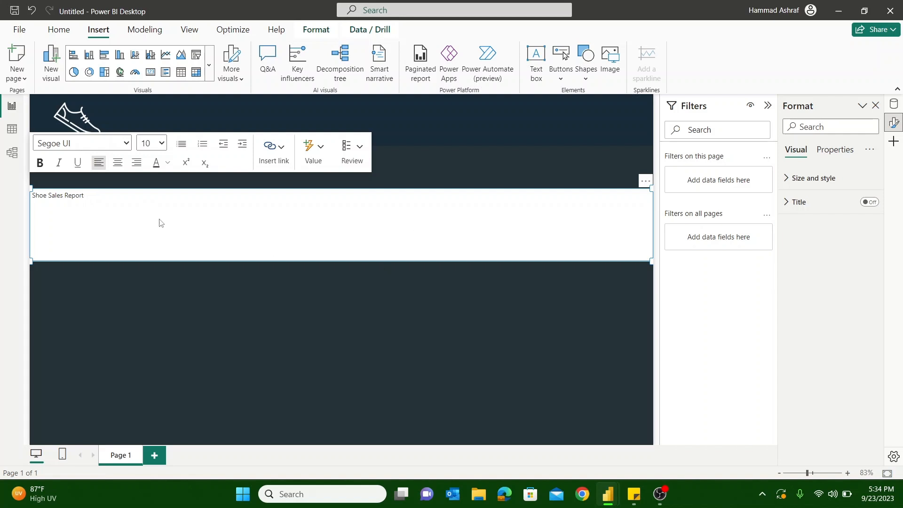
key(ctrl+a)
click(155, 143)
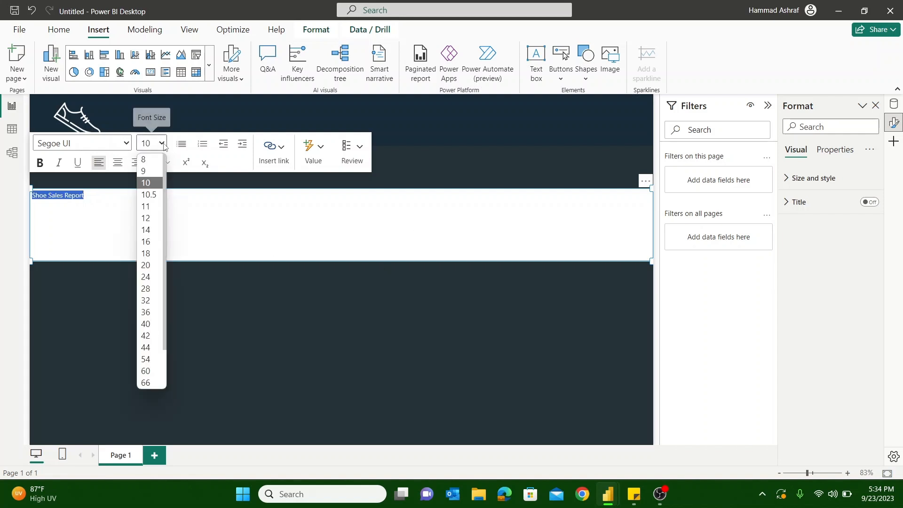
click(145, 301)
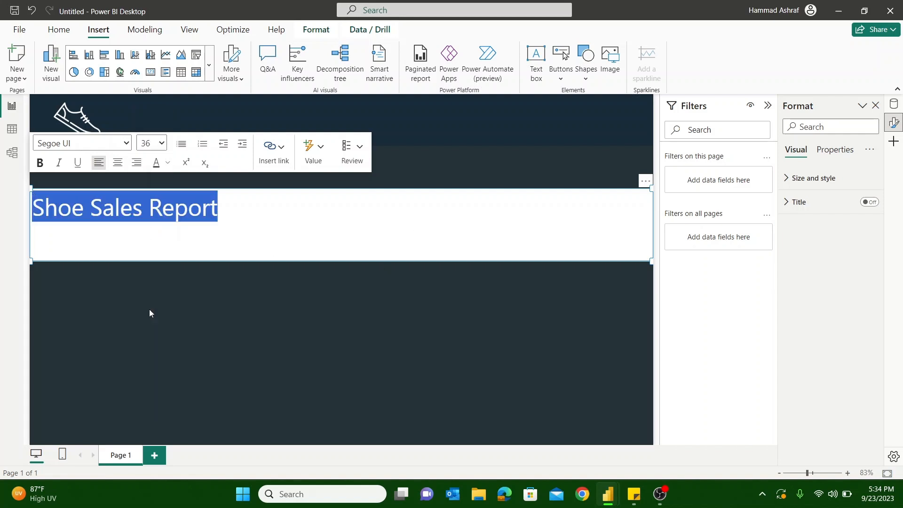
Step: Change the font color of the "Shoe Sales Report" text to gray
click(169, 162)
click(181, 297)
click(437, 243)
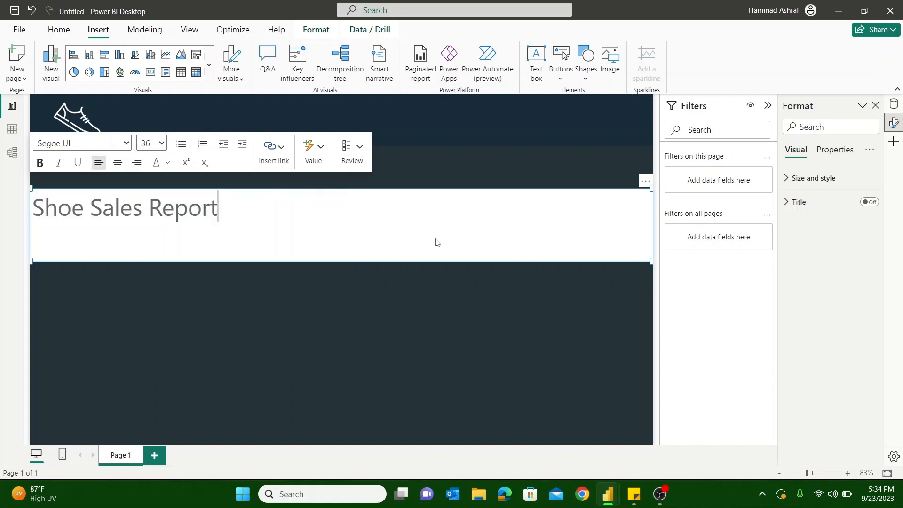
Step: Shrink the "Shoe Sales Report" text box to fit its text and place it beside the shoe image in the header banner
drag(652, 260, 228, 239)
drag(224, 182, 307, 109)
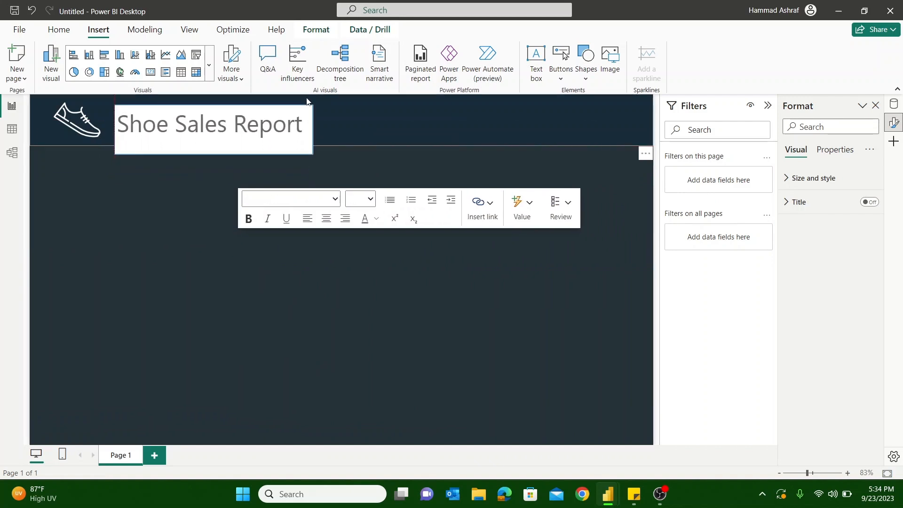
click(206, 153)
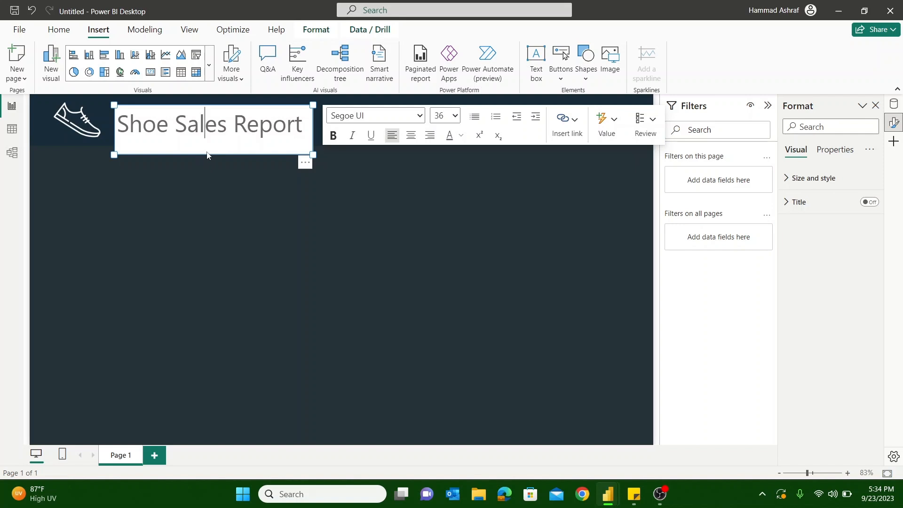
drag(313, 156, 313, 146)
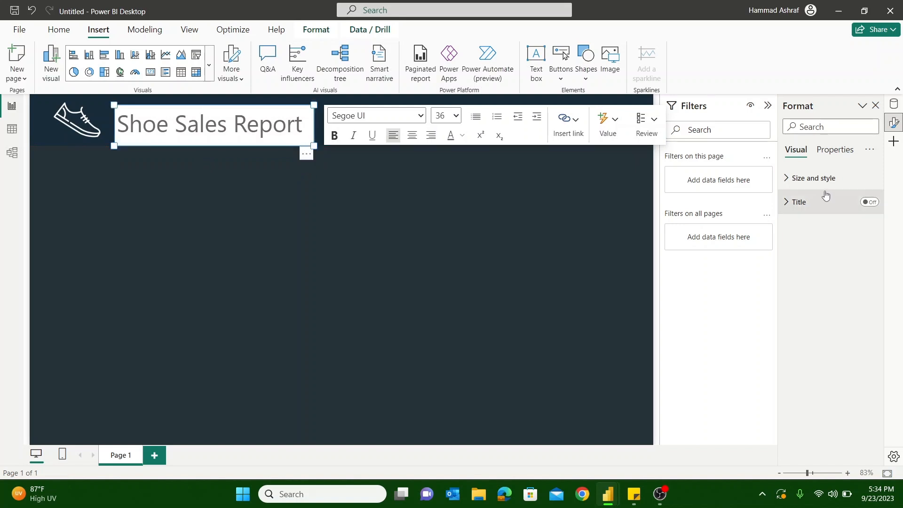
Step: Turn off the background of the "Shoe Sales Report" text box and set its font size to 32
click(806, 183)
click(397, 269)
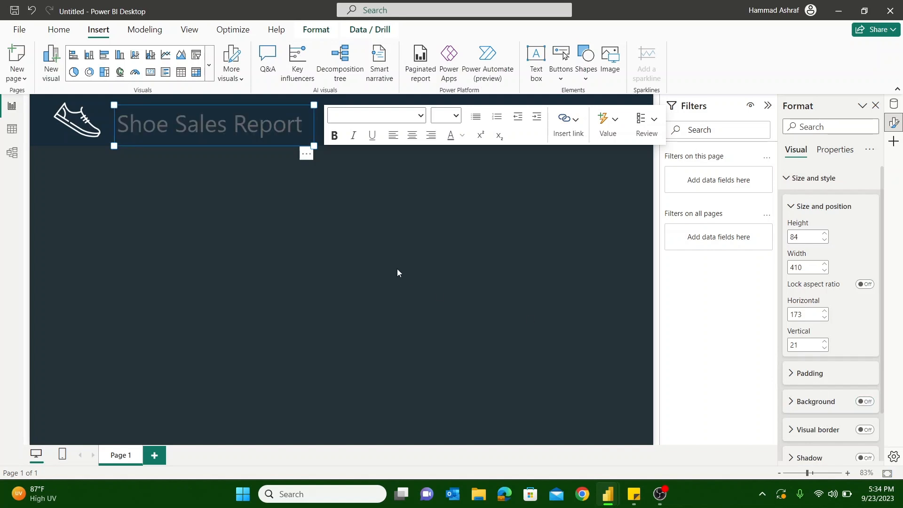
drag(303, 133, 116, 126)
click(456, 116)
click(440, 273)
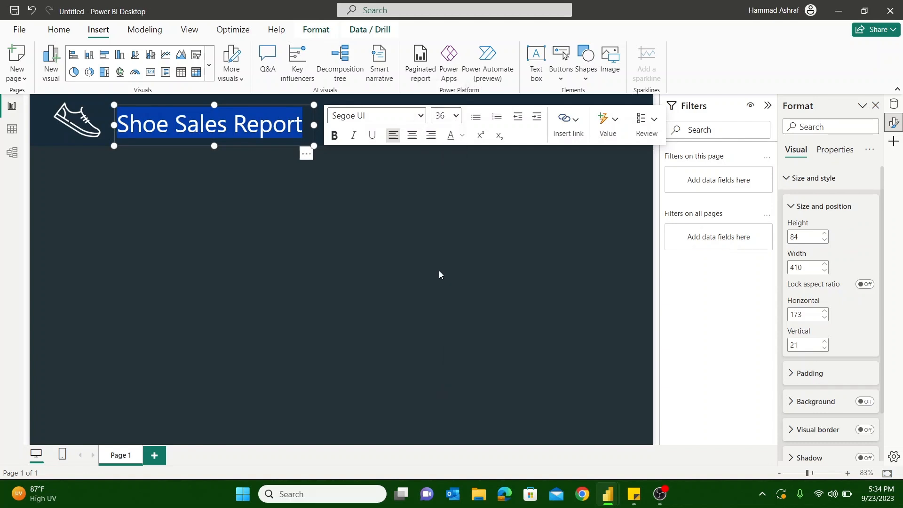
click(310, 216)
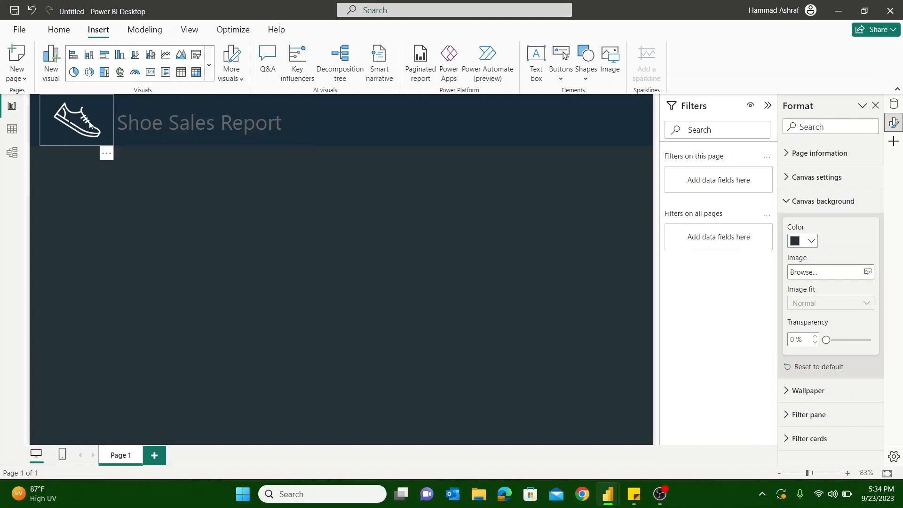
Step: Shift the shoe image and the report title slightly to the left within the header banner
drag(116, 126, 95, 118)
click(118, 121)
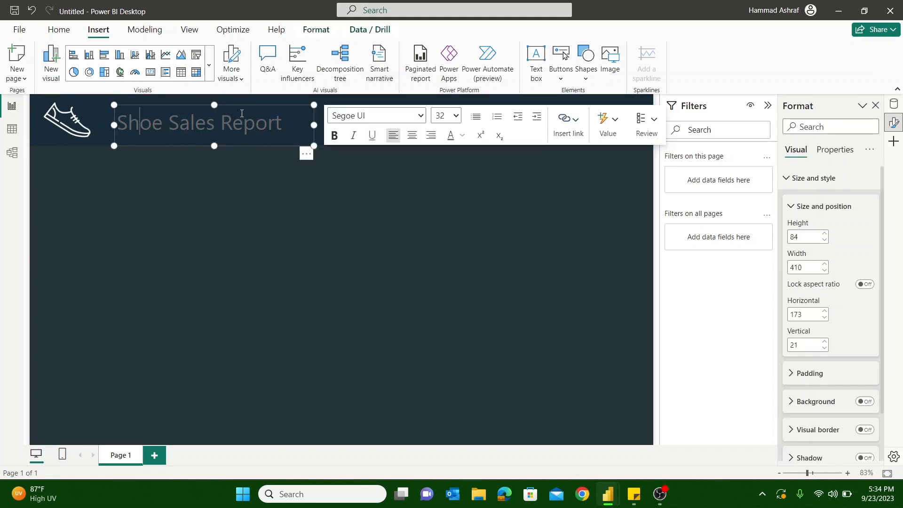
click(273, 207)
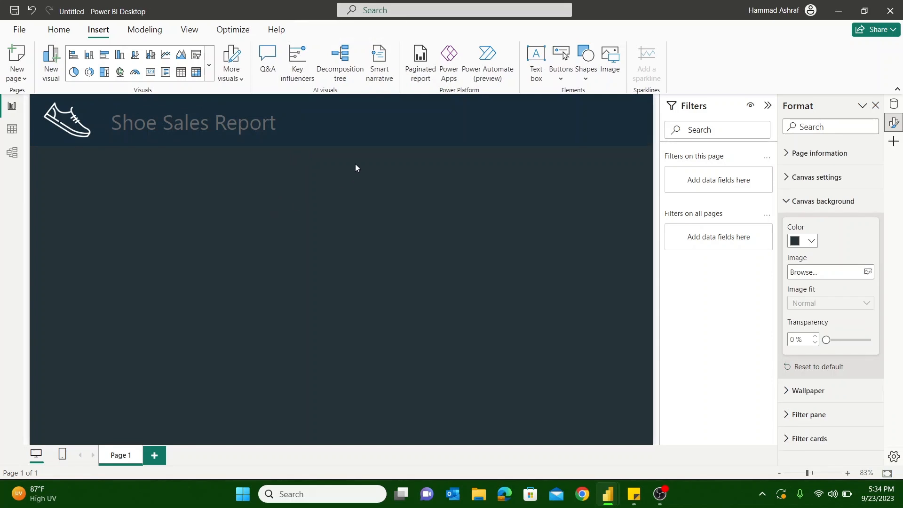
Step: Insert a rectangle about 505 wide and 270 high just beneath the header, at about horizontal 20 and vertical 118
click(586, 70)
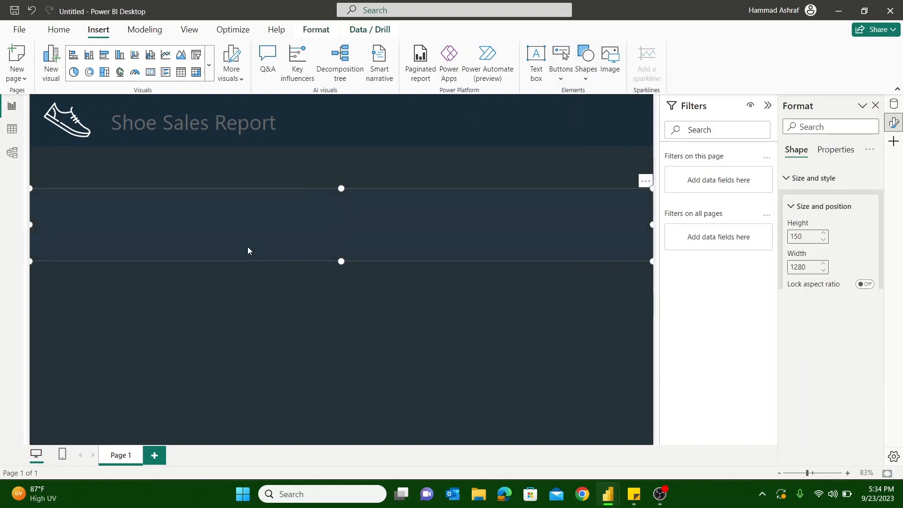
drag(339, 262, 340, 334)
drag(510, 229, 515, 238)
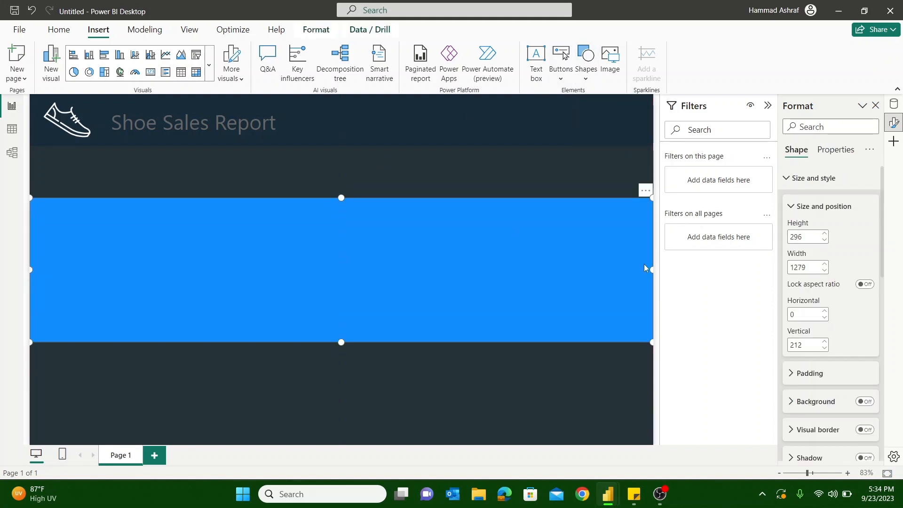
drag(651, 269, 276, 262)
drag(87, 250, 96, 204)
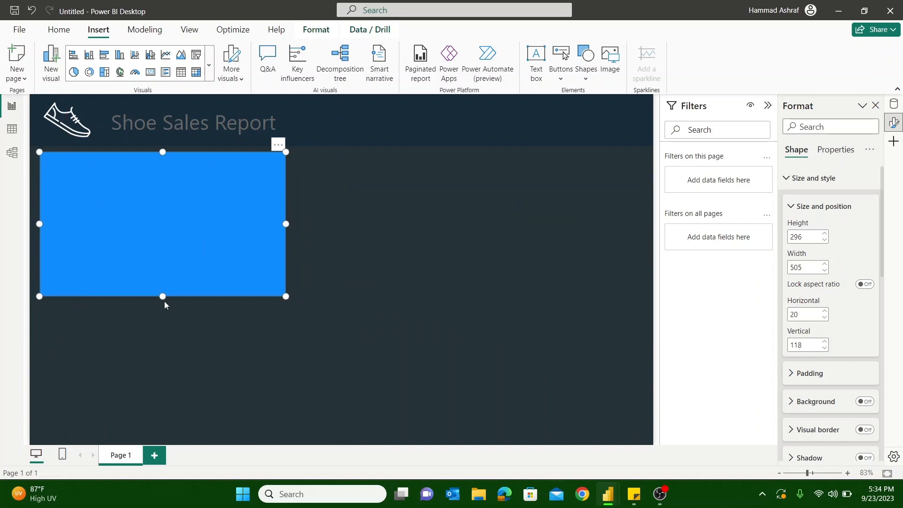
drag(162, 296, 163, 284)
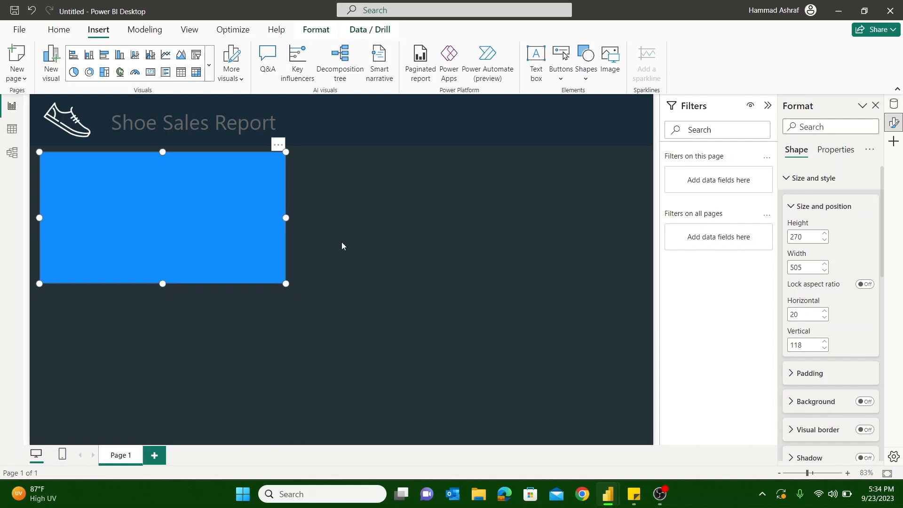
Step: Check the color codes in Sticky Notes, then fill the rectangle with a custom dark slate gray slightly lighter than the canvas
click(633, 494)
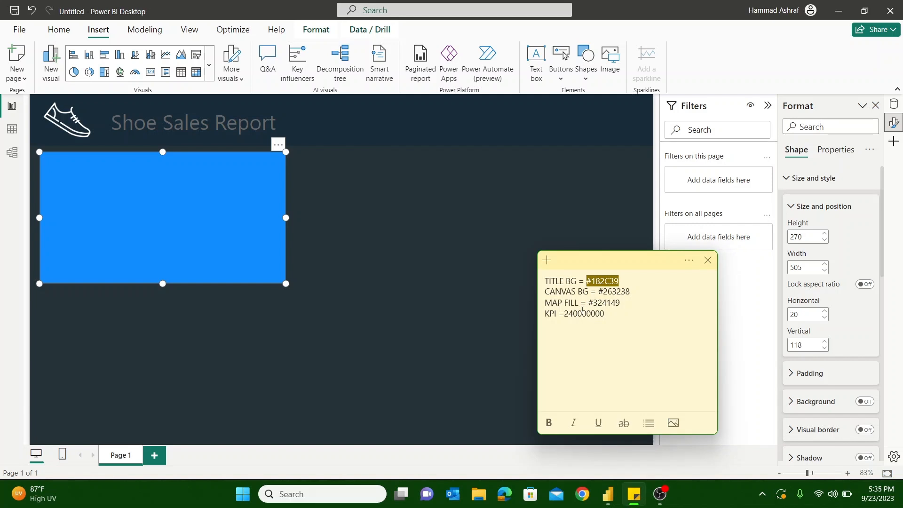
click(770, 323)
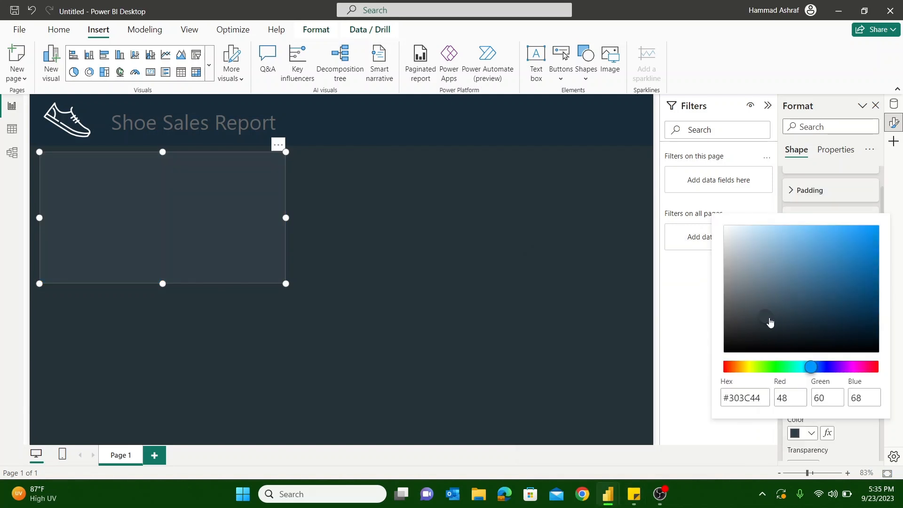
drag(770, 323, 769, 326)
click(438, 296)
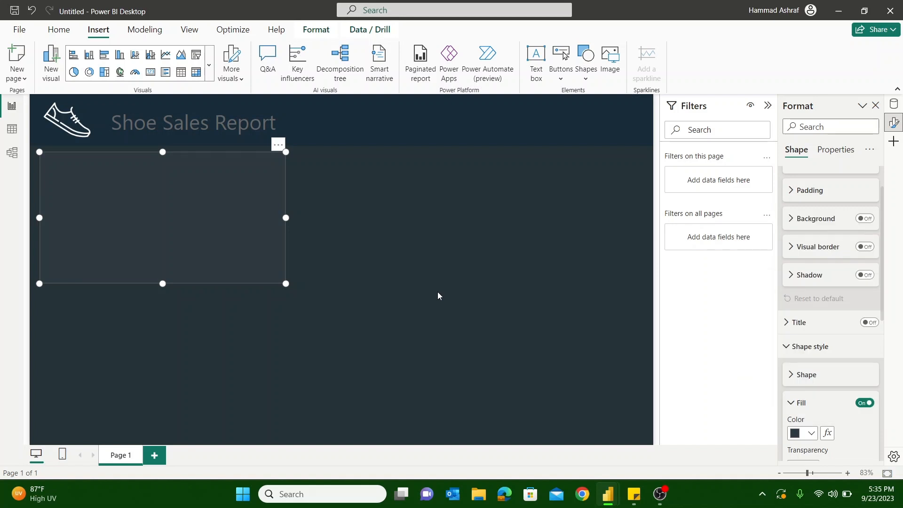
click(318, 248)
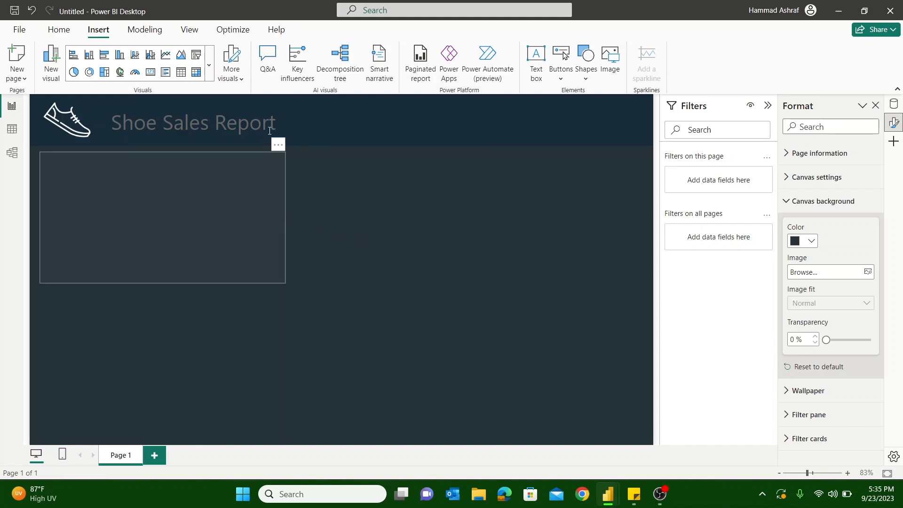
Step: Insert a filled map visual on the page and assign the State field as its location
click(209, 73)
scroll(173, 276, down, 3)
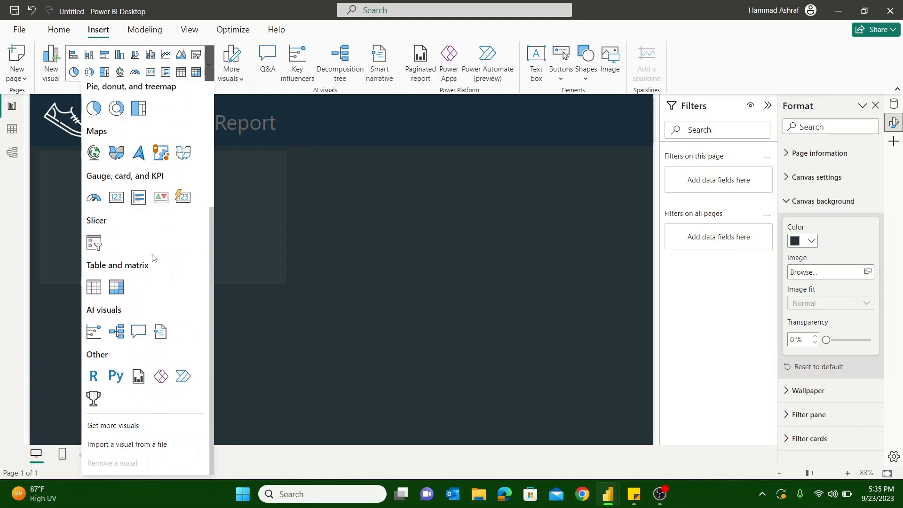
click(122, 154)
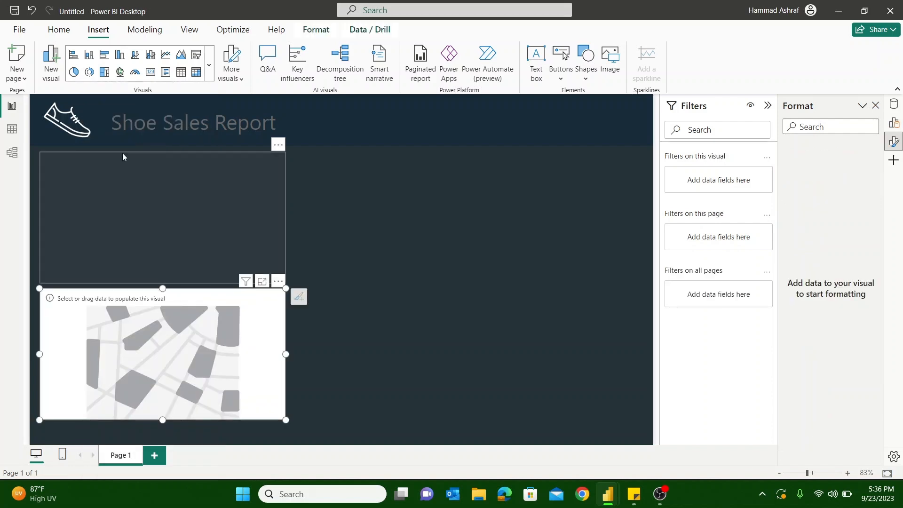
click(893, 123)
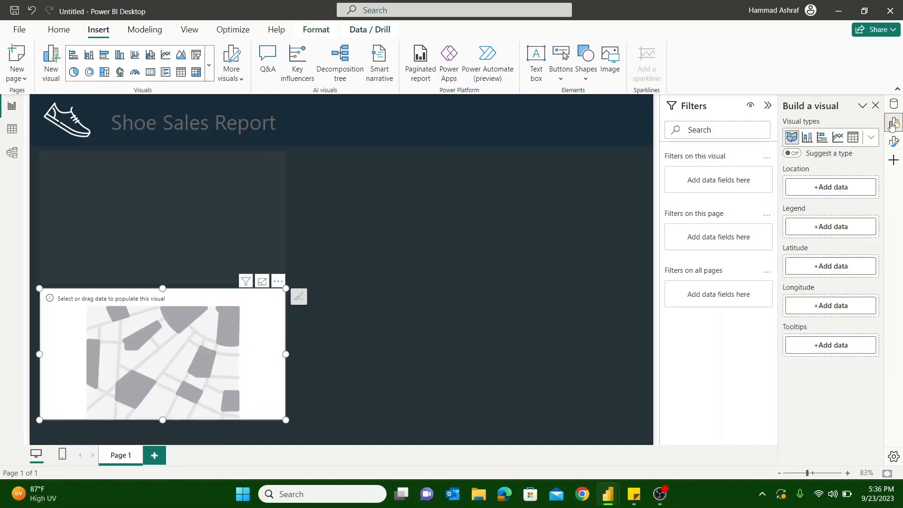
click(848, 187)
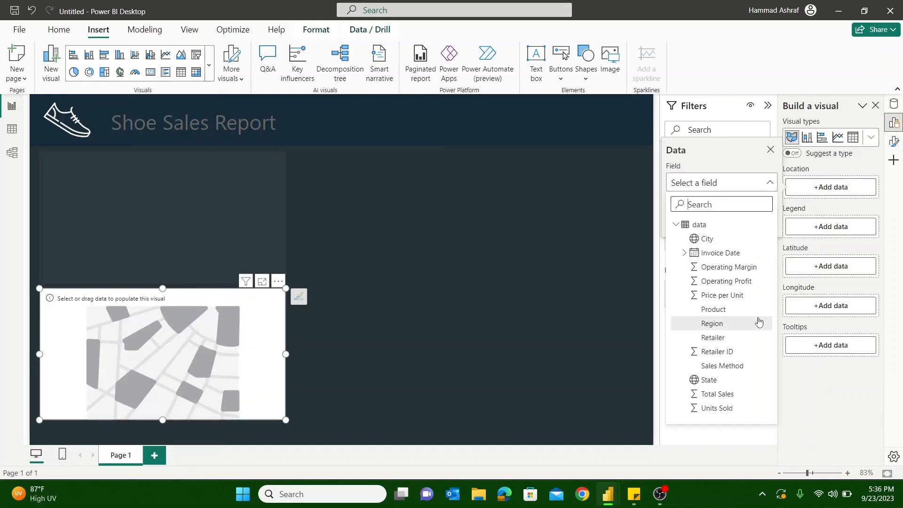
click(725, 381)
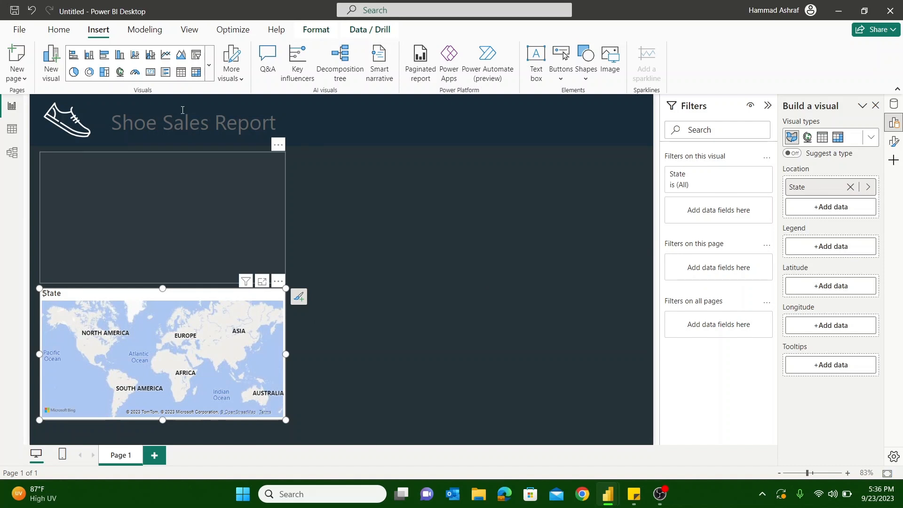
Step: Convert the State map to a shape map and turn off its background
click(209, 64)
click(185, 337)
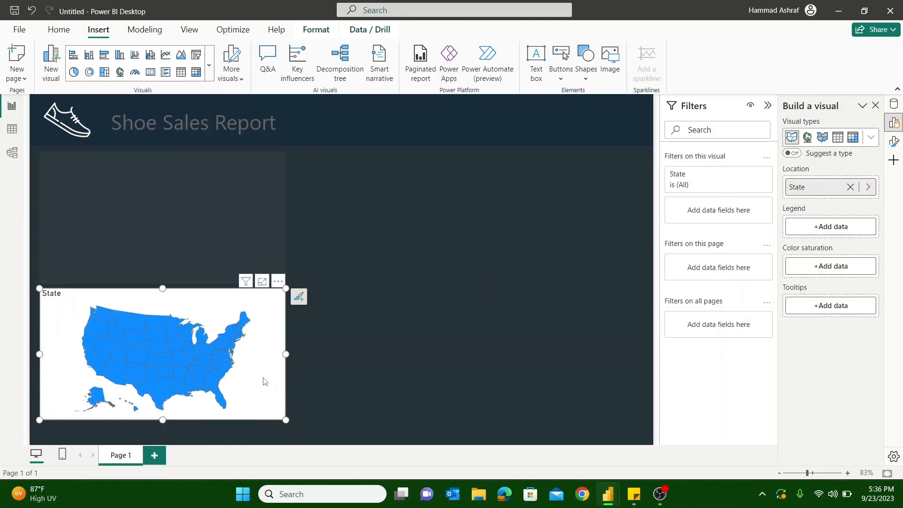
click(895, 141)
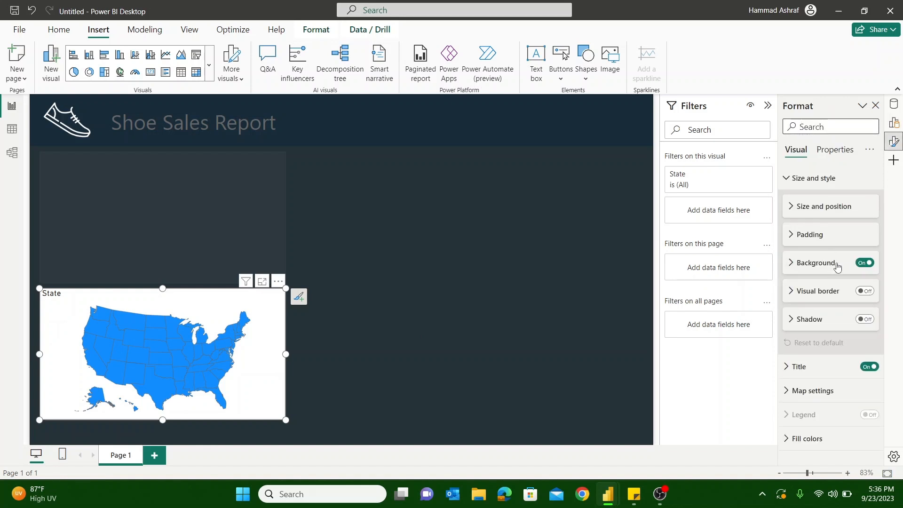
click(865, 263)
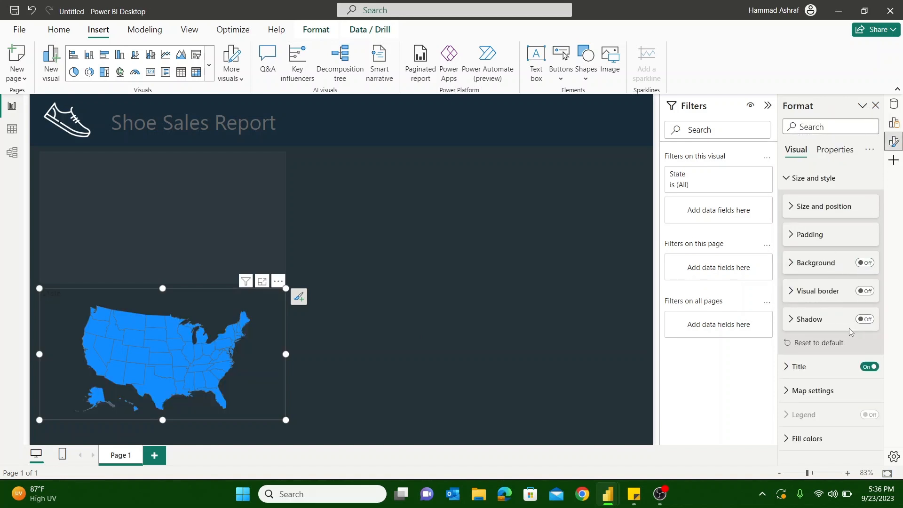
click(790, 179)
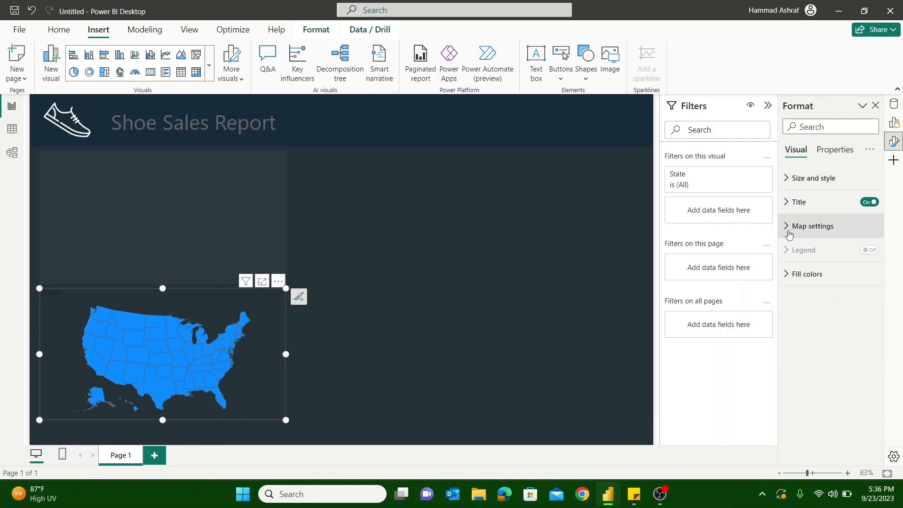
Step: Set the map's default fill color to the map fill code #324149 from Sticky Notes and place the map over the gray rectangle
click(784, 273)
click(811, 332)
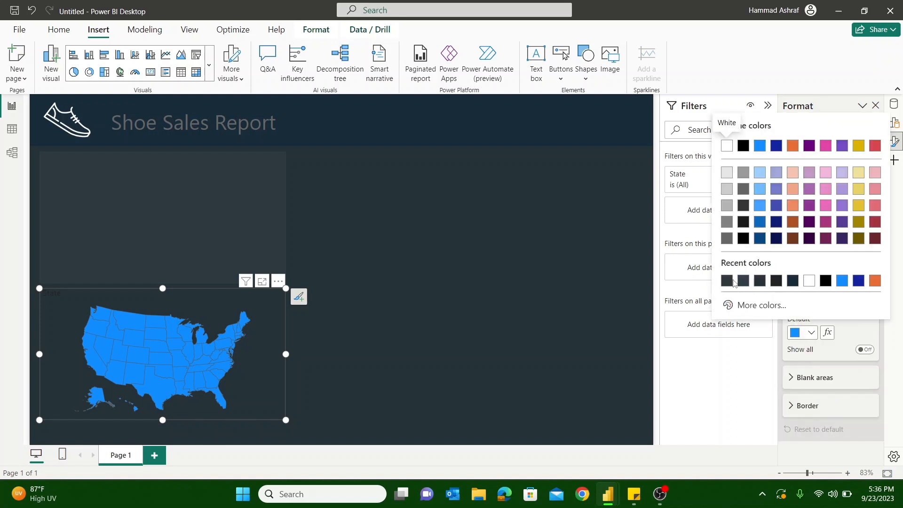
click(728, 281)
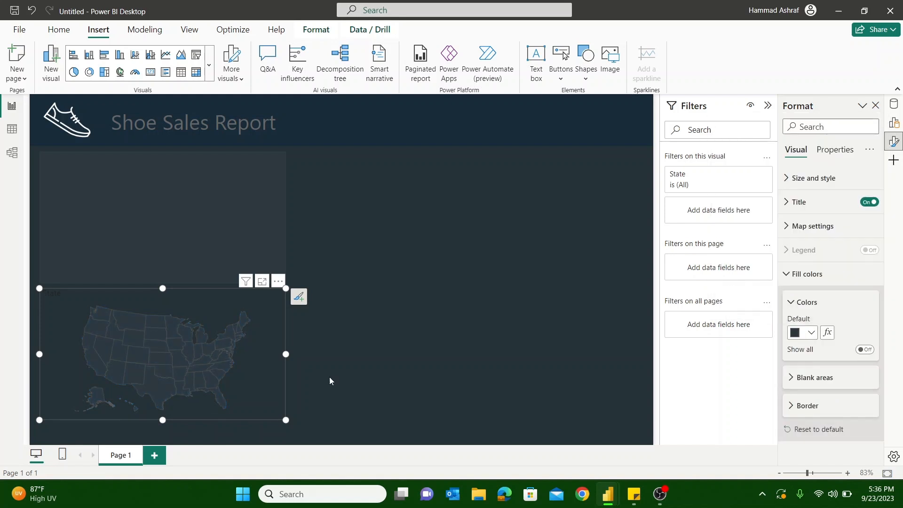
click(634, 494)
drag(589, 304, 621, 304)
key(ctrl+c)
click(809, 333)
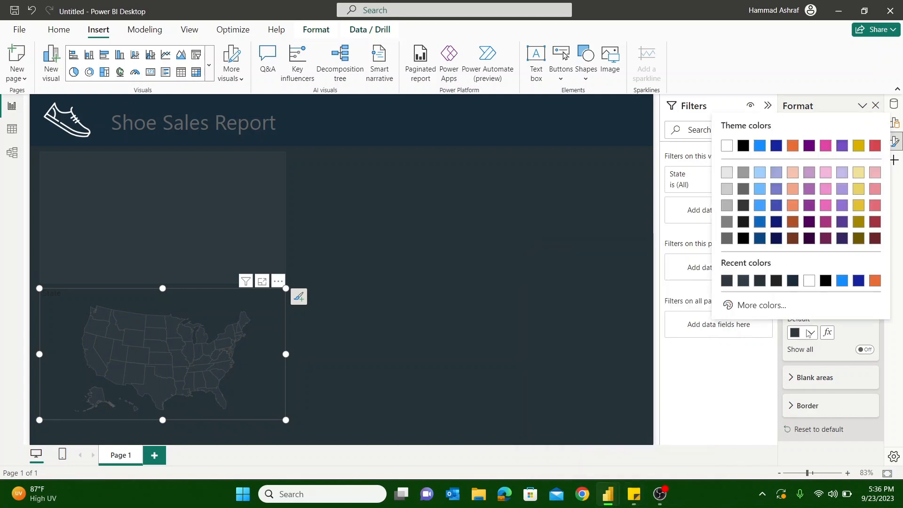
click(763, 308)
key(ctrl+v)
click(480, 309)
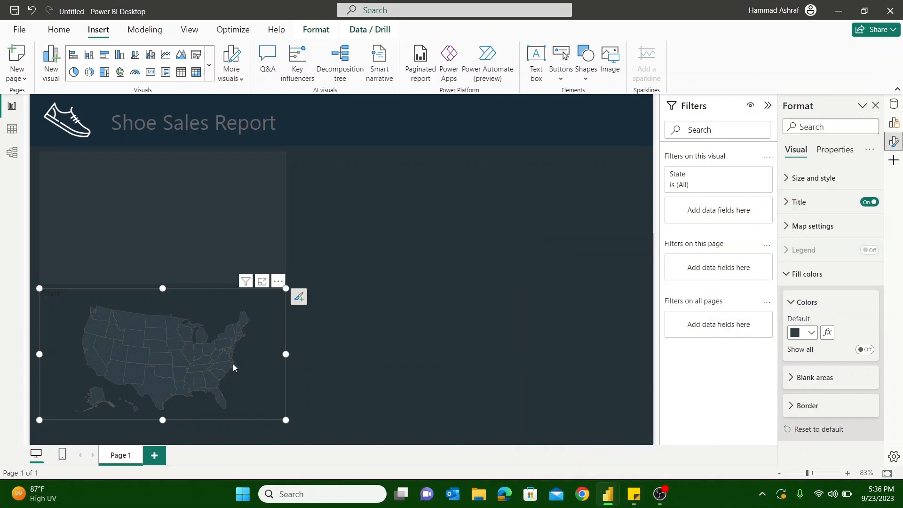
drag(284, 287, 280, 147)
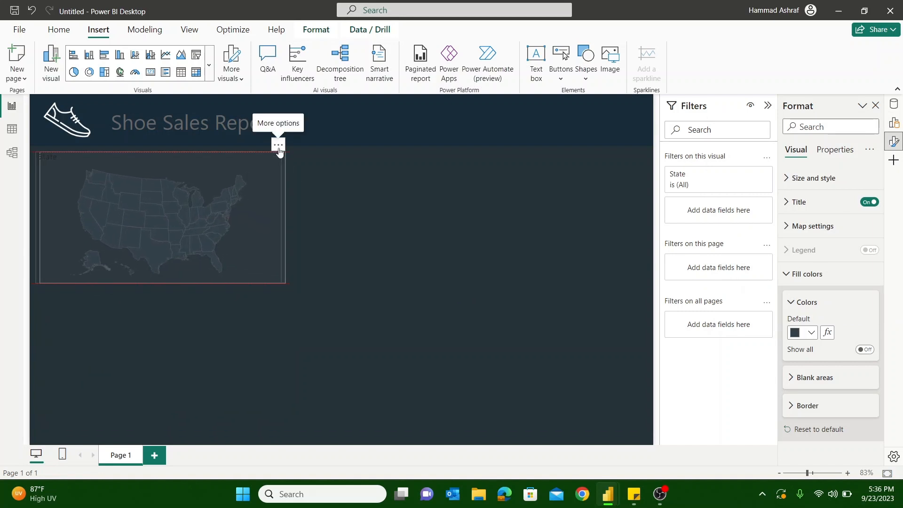
click(351, 201)
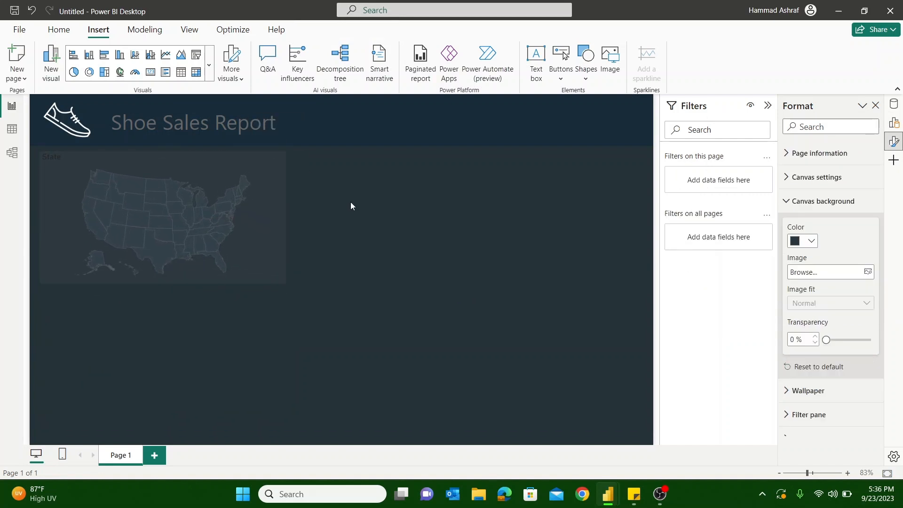
Step: Change the map's title text to "States Map" and set its text color to gray
click(52, 160)
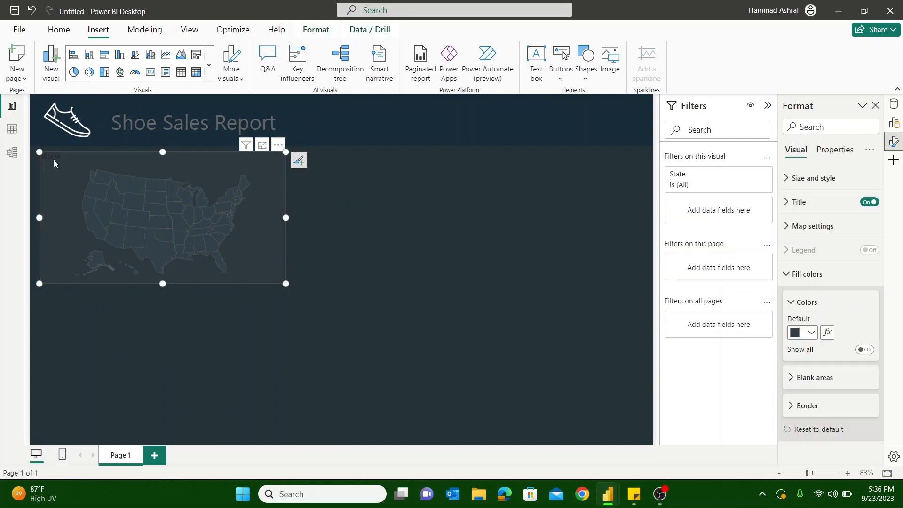
click(799, 207)
double_click(800, 260)
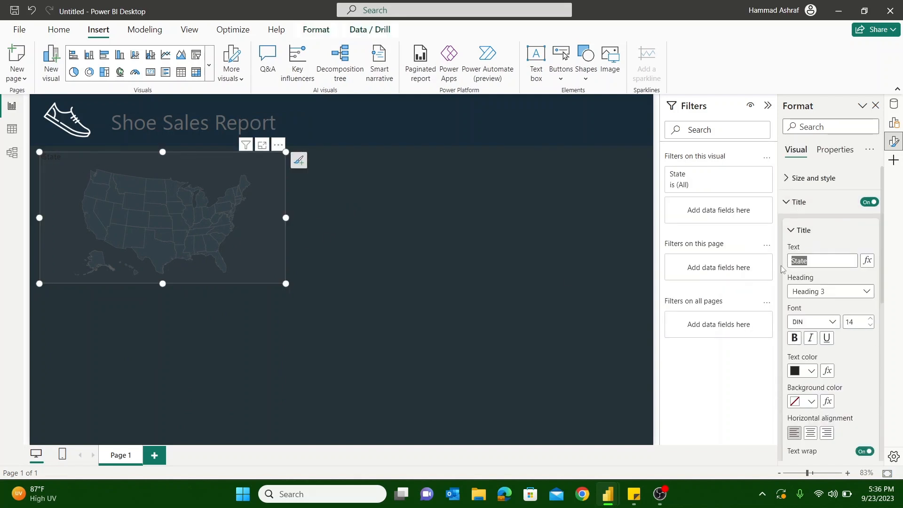
key(Right)
click(812, 371)
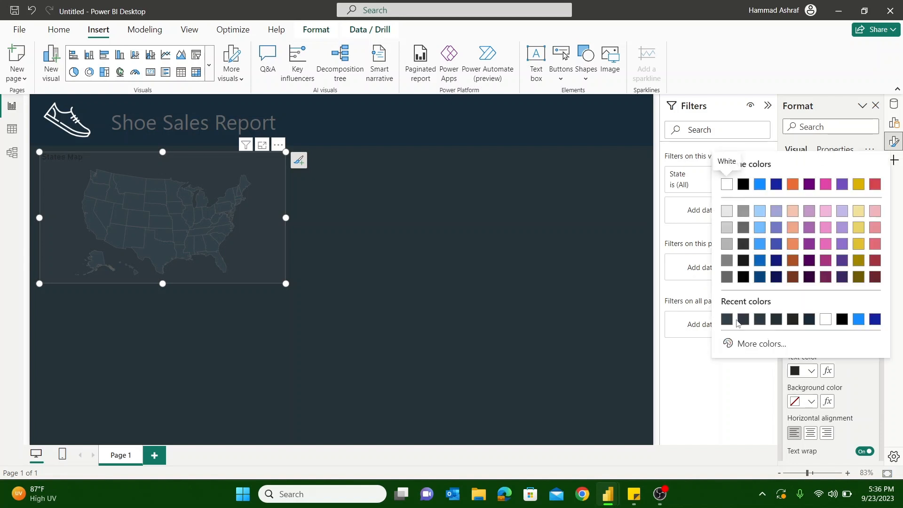
click(723, 281)
click(373, 254)
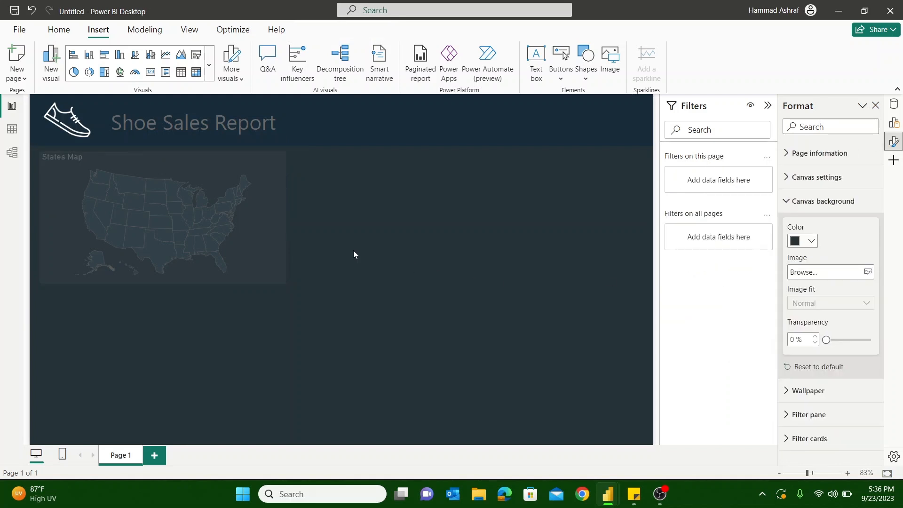
Step: Set the text color of the States Map title to a lighter gray from the theme colors
click(277, 254)
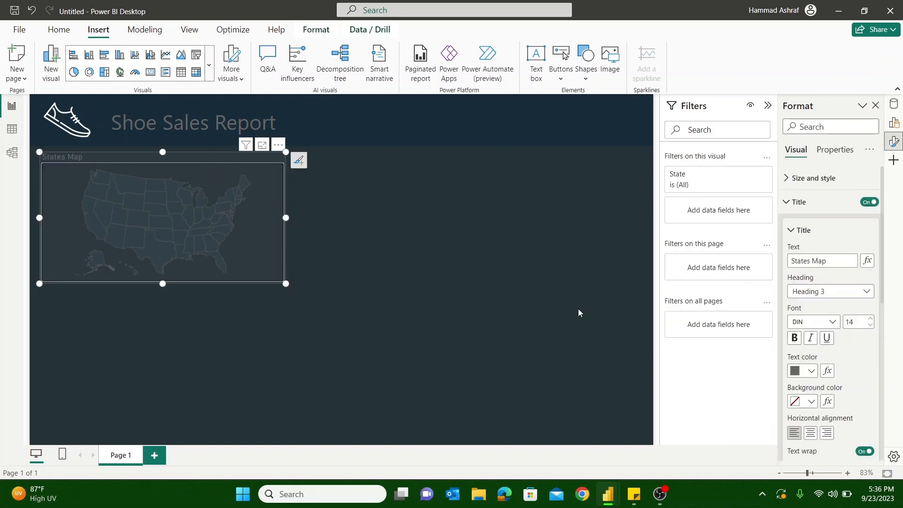
click(812, 370)
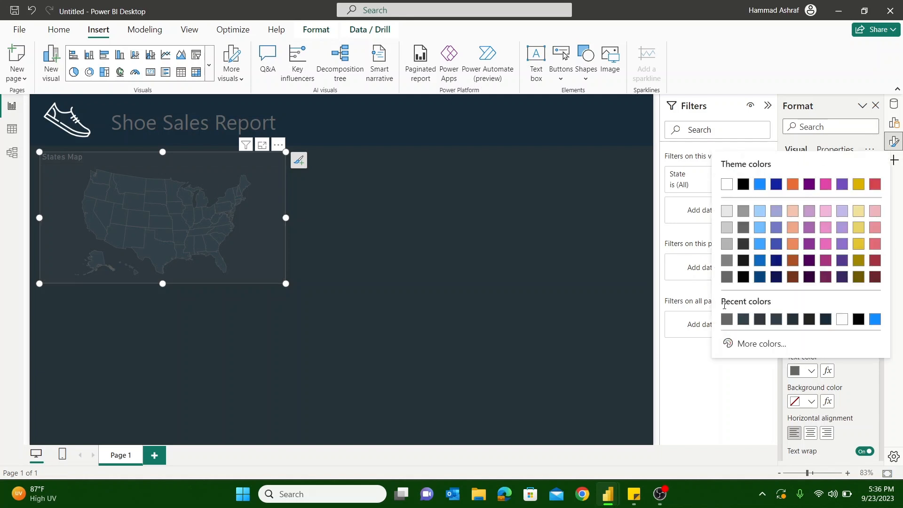
click(729, 251)
click(572, 297)
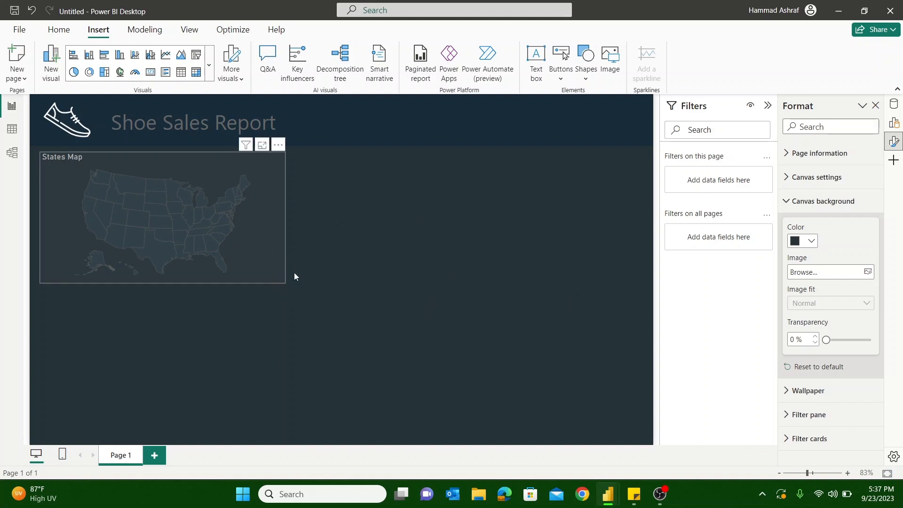
click(790, 201)
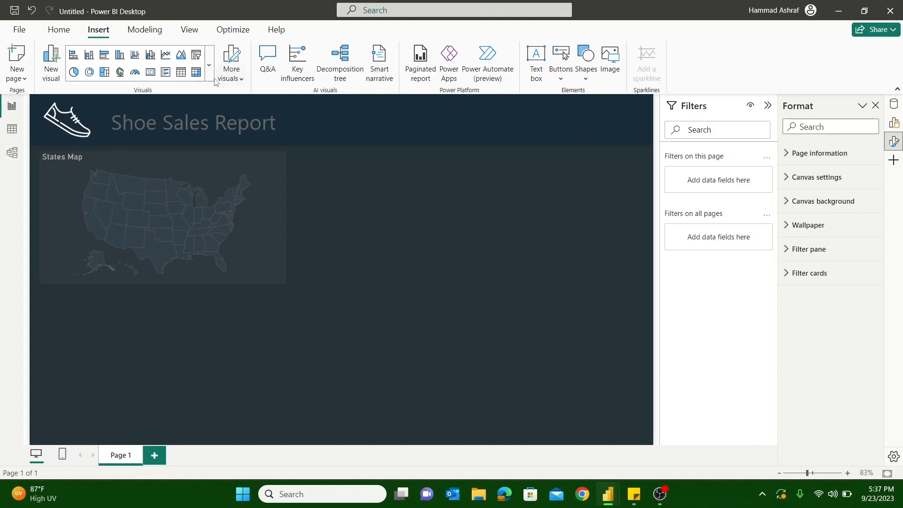
Step: Insert a KPI visual and place it beside the States Map, under the header banner
click(209, 65)
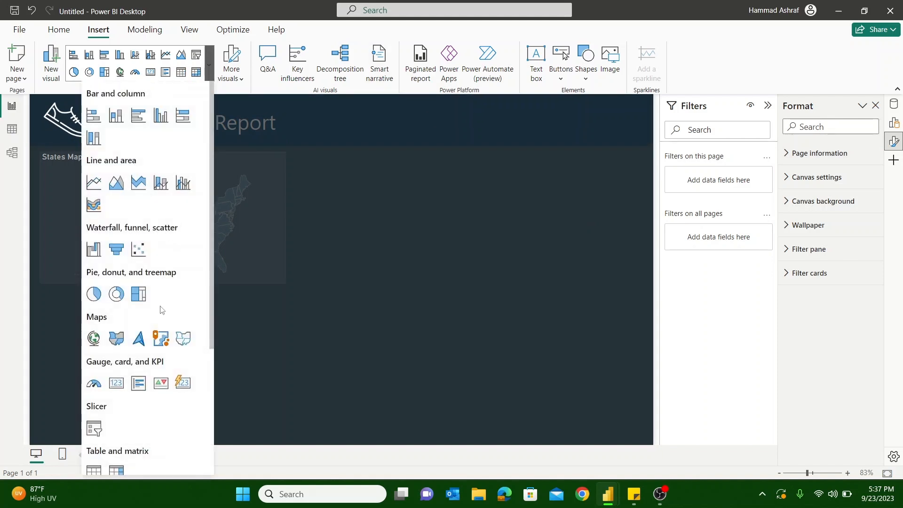
click(176, 388)
drag(207, 354, 540, 202)
Step: Assign Total Sales as the KPI's value and Sales Method as its trend axis
click(894, 123)
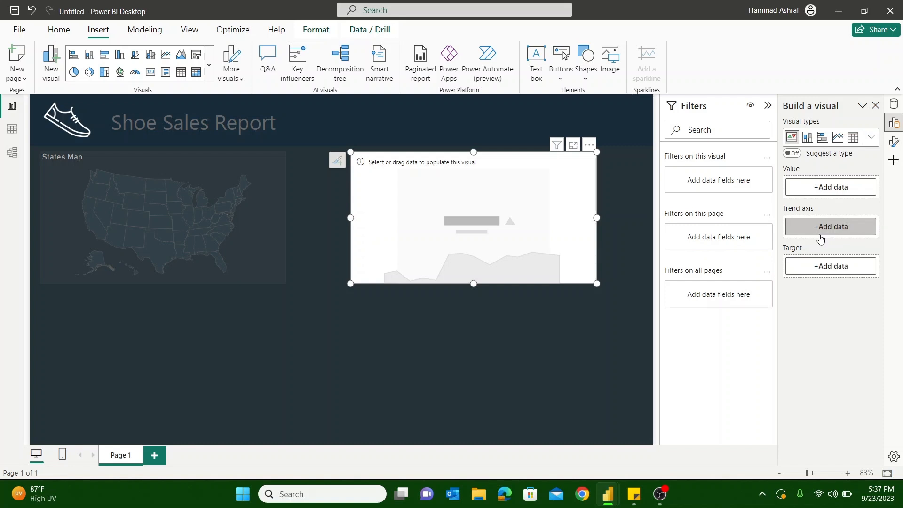
click(814, 186)
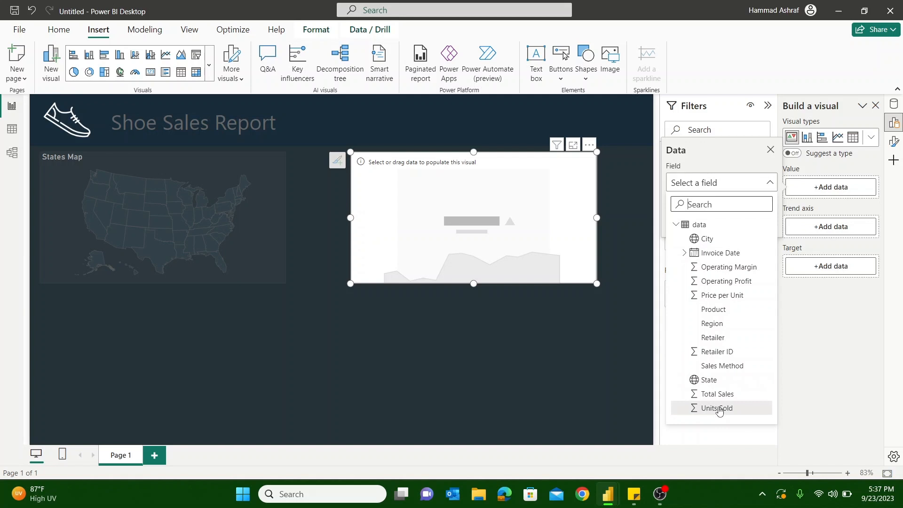
click(716, 394)
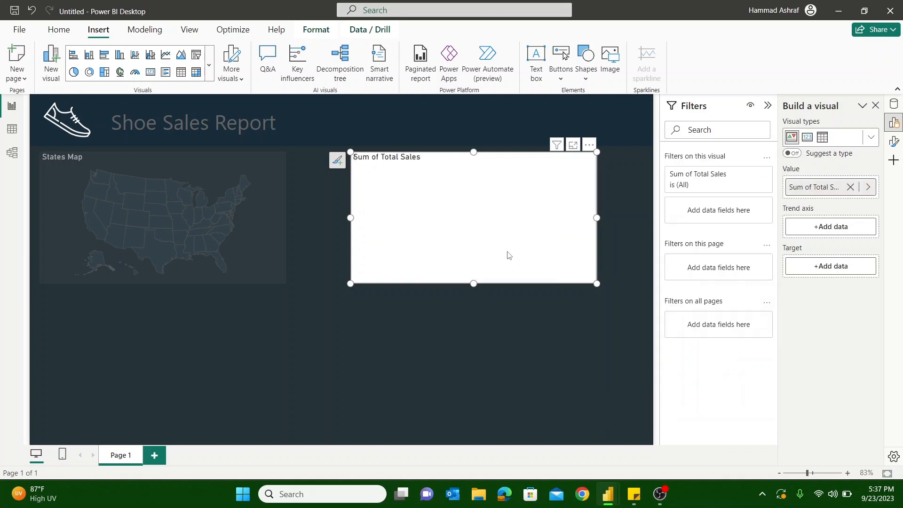
click(821, 267)
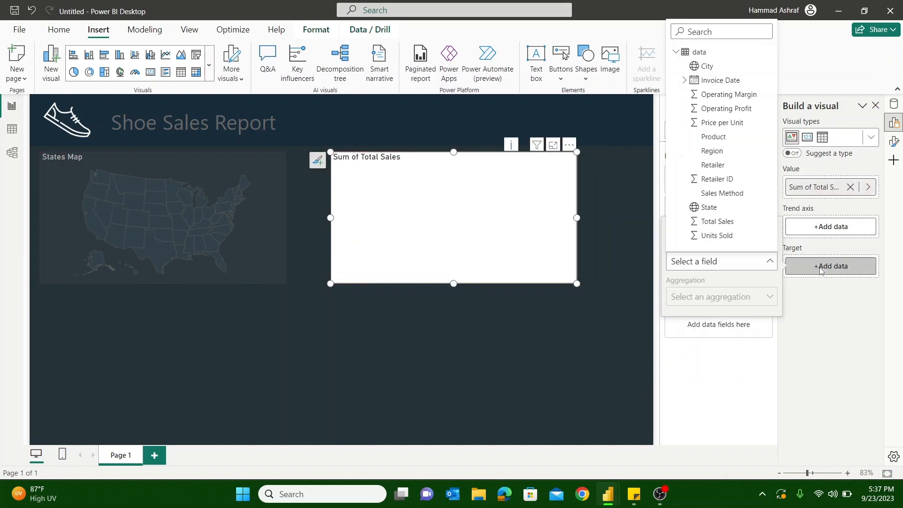
click(823, 231)
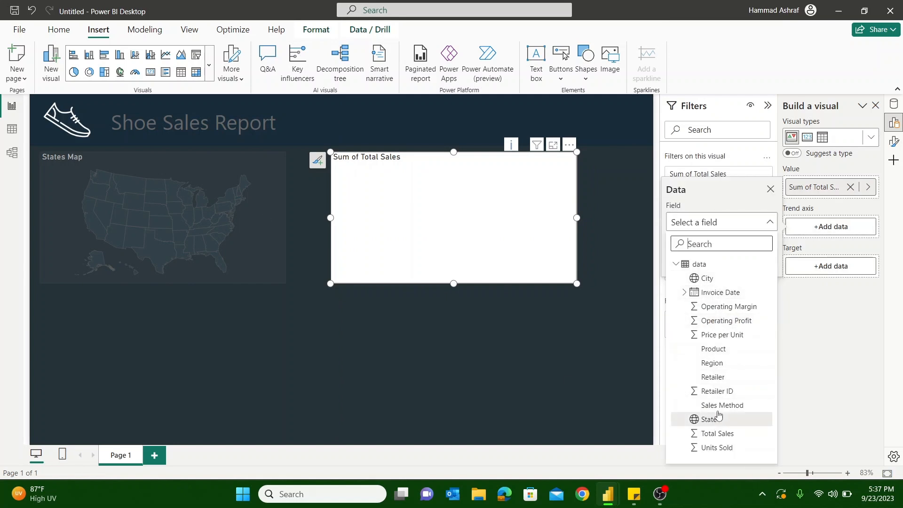
click(722, 405)
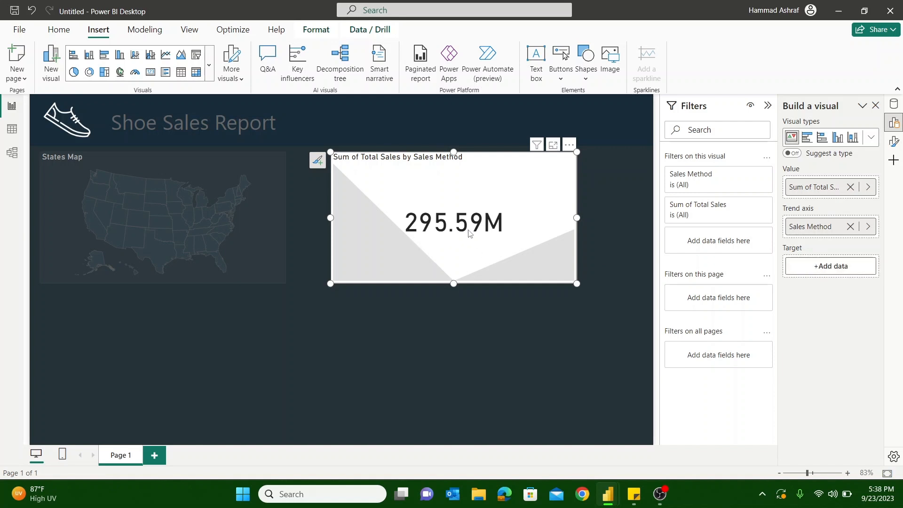
Step: Filter the KPI visual by Sales Method so that it includes only Outlet
click(750, 206)
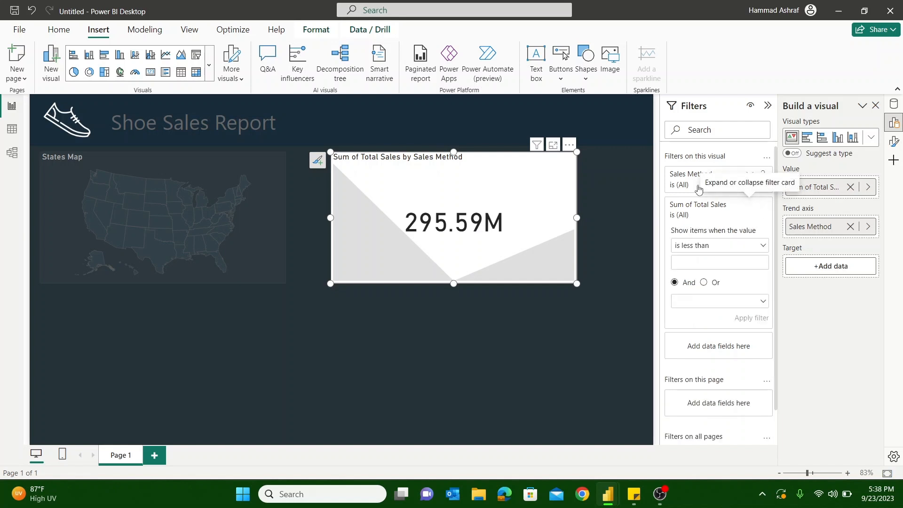
click(749, 176)
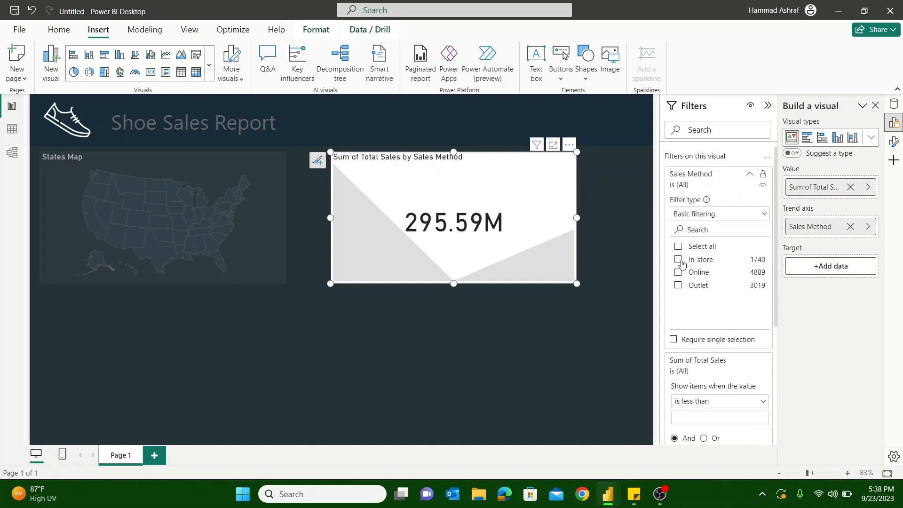
click(678, 286)
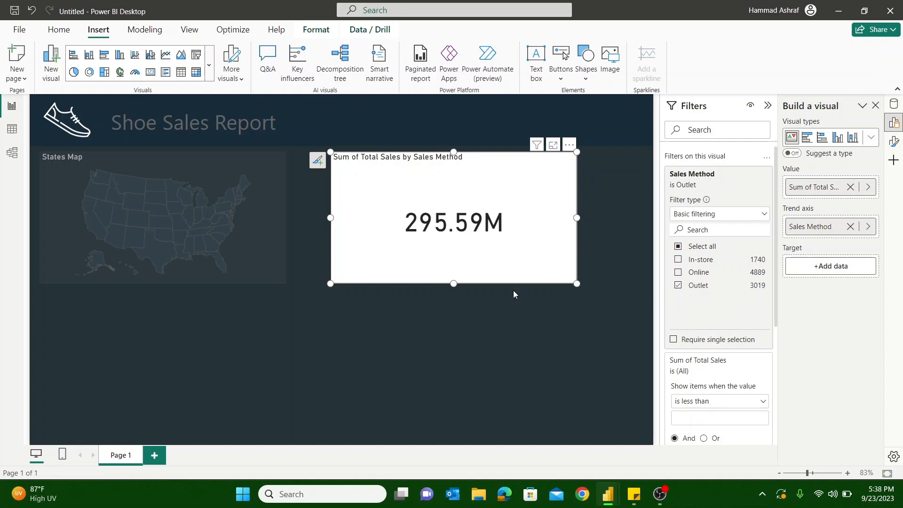
click(519, 317)
click(502, 267)
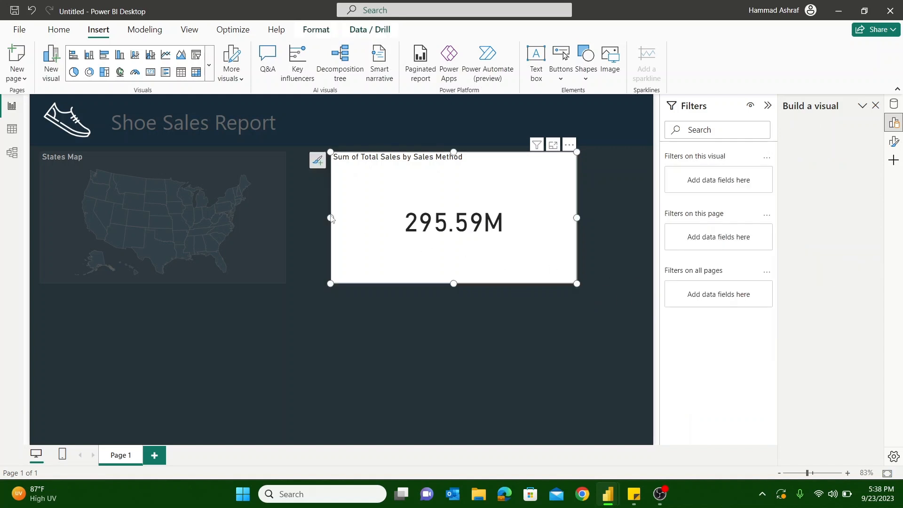
Step: Create a measure named target_measure in the data table with the KPI value 240000000 from Sticky Notes
click(12, 129)
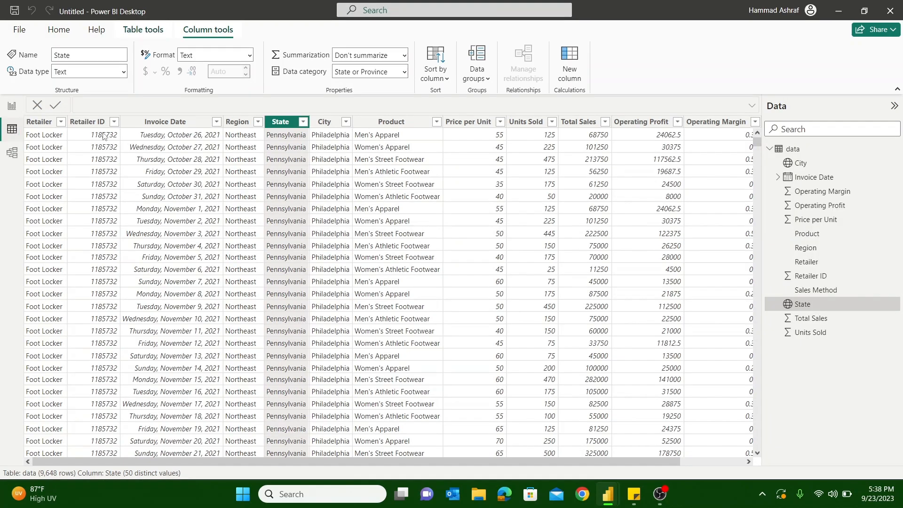
click(799, 163)
click(794, 154)
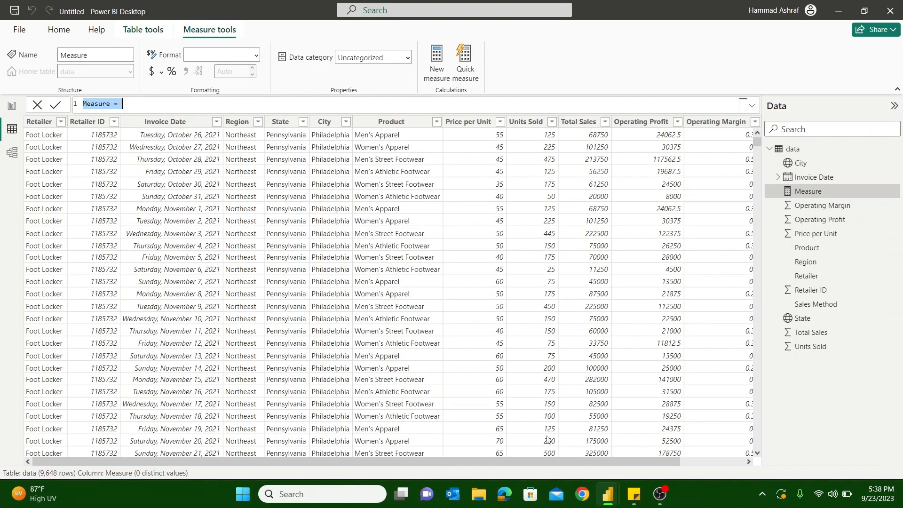
text(target_m)
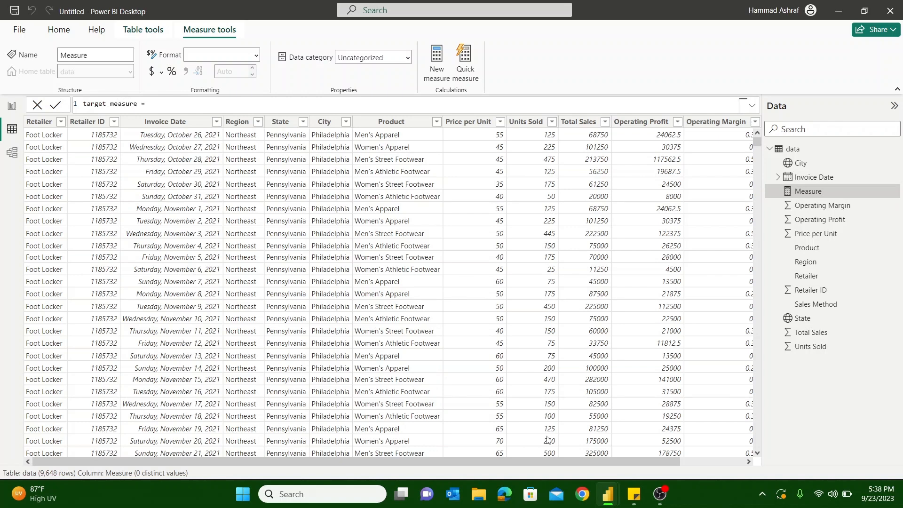
click(634, 495)
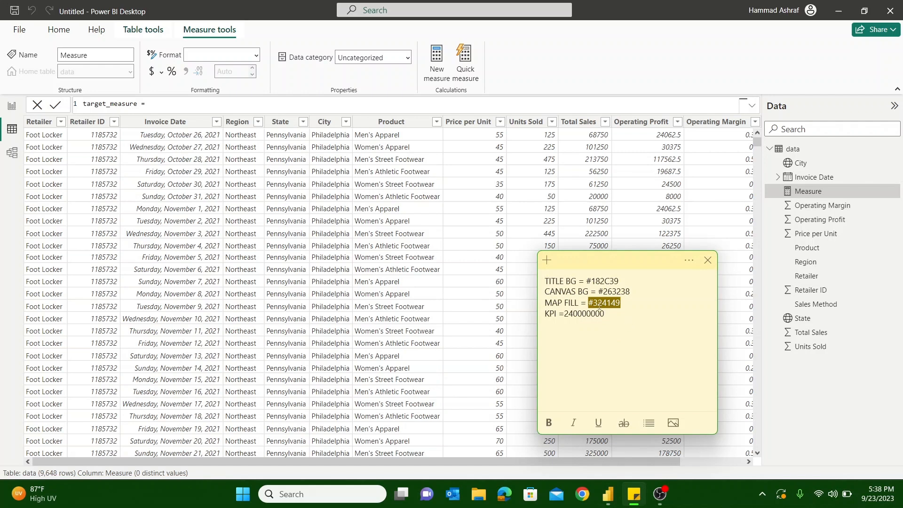
mouse_move(564, 314)
mouse_down()
mouse_move(602, 312)
mouse_move(565, 322)
mouse_up()
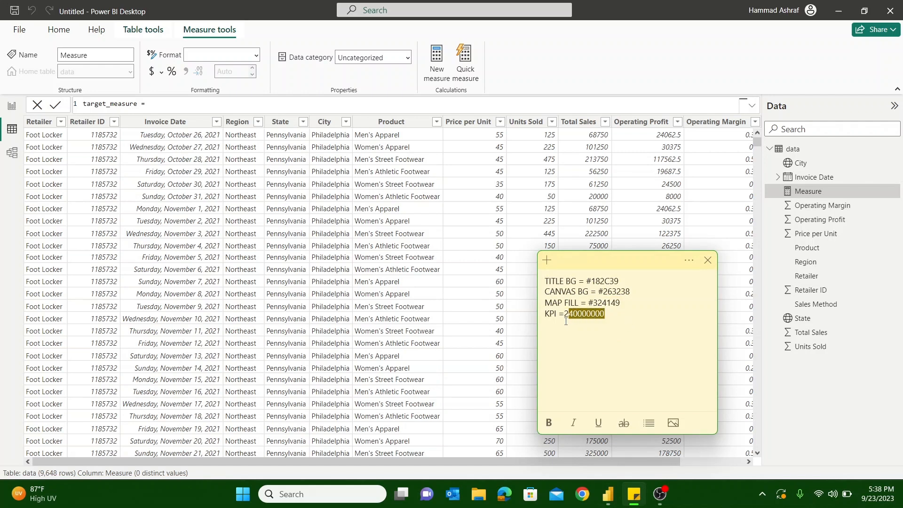
click(187, 86)
text(240000000)
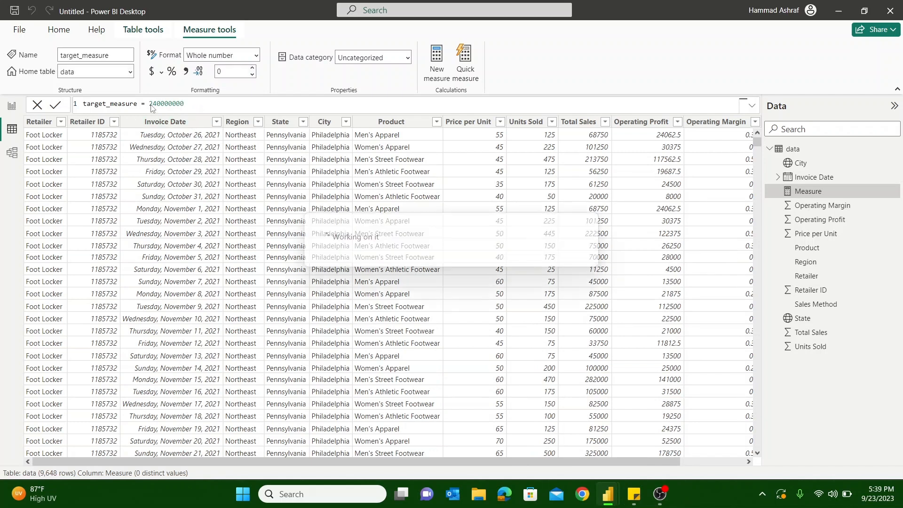
Step: Return to the report page and assign target_measure as the KPI's target
click(13, 107)
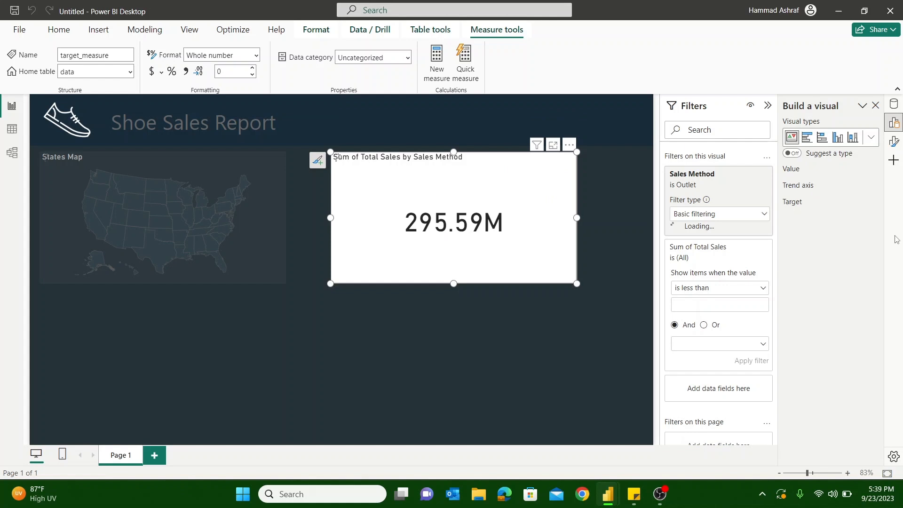
click(824, 270)
scroll(756, 243, down, 1)
click(724, 210)
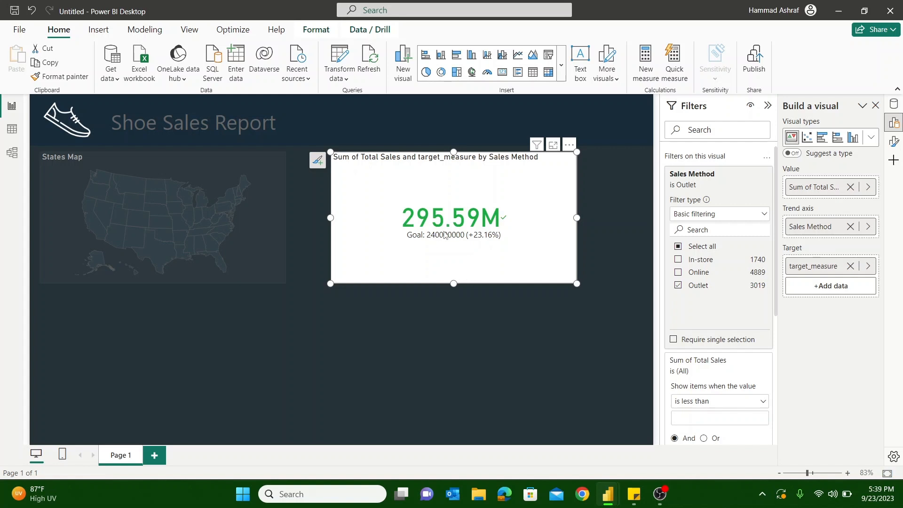
Step: Change the KPI visual's title text to "Outlet Sales"
click(893, 141)
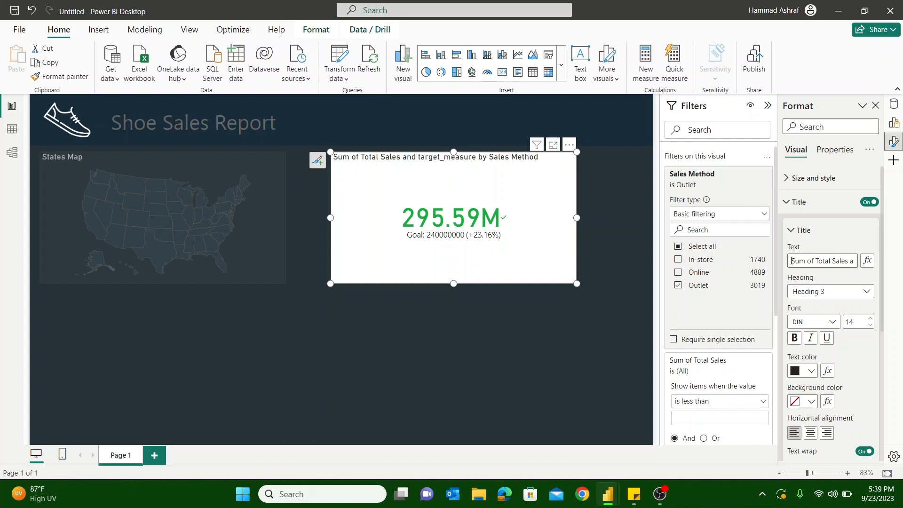
drag(791, 260, 863, 275)
text(Sales)
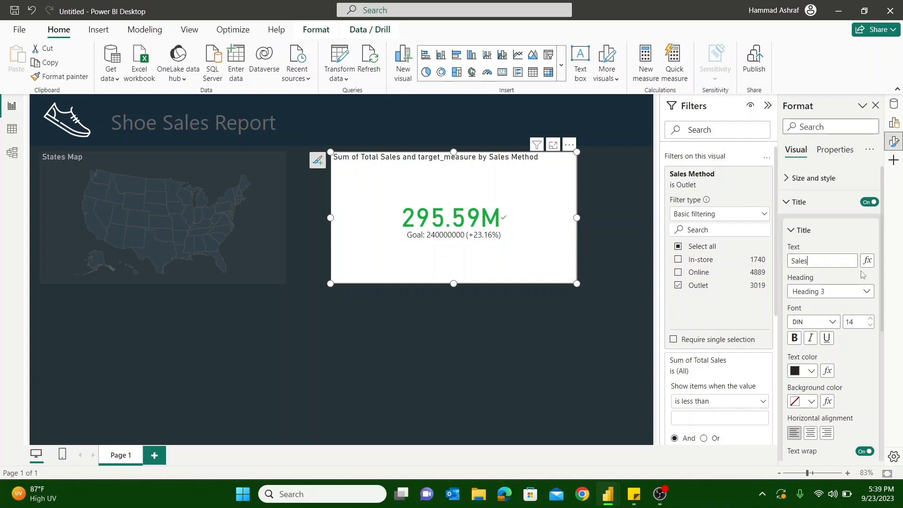
key(Return)
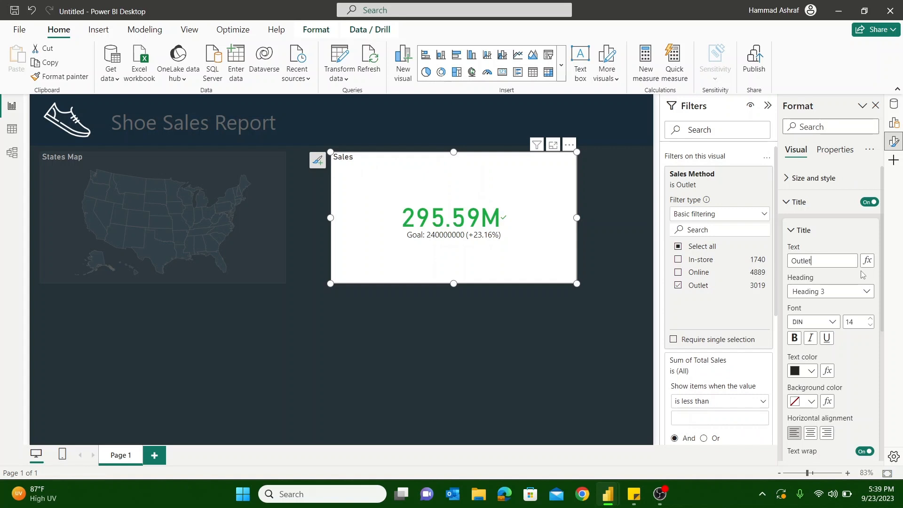
key(Return)
click(575, 352)
Step: Copy the fill color code of the gray rectangle that serves as the States Map's panel
click(454, 281)
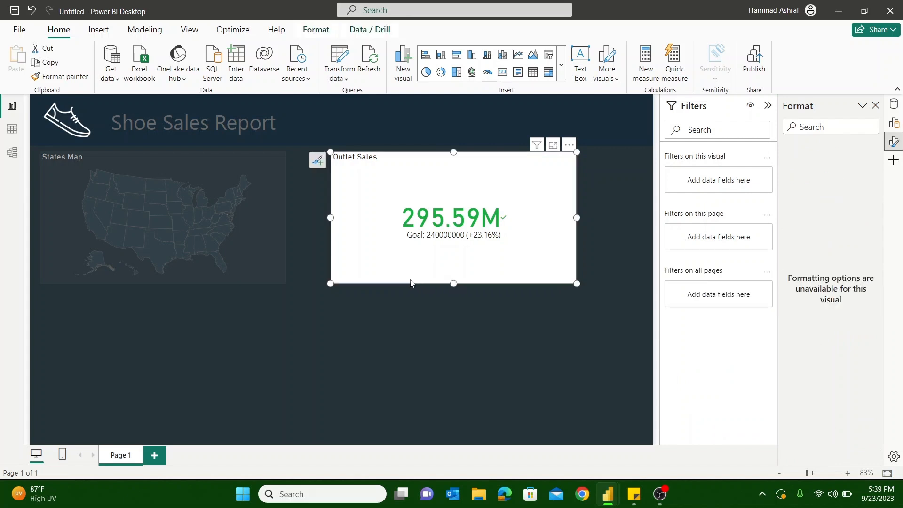
click(796, 231)
click(799, 202)
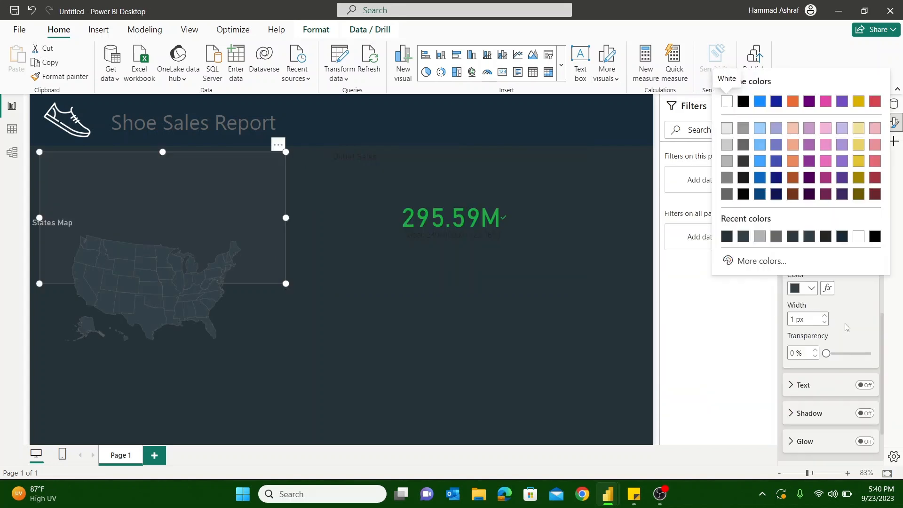
click(798, 217)
click(811, 192)
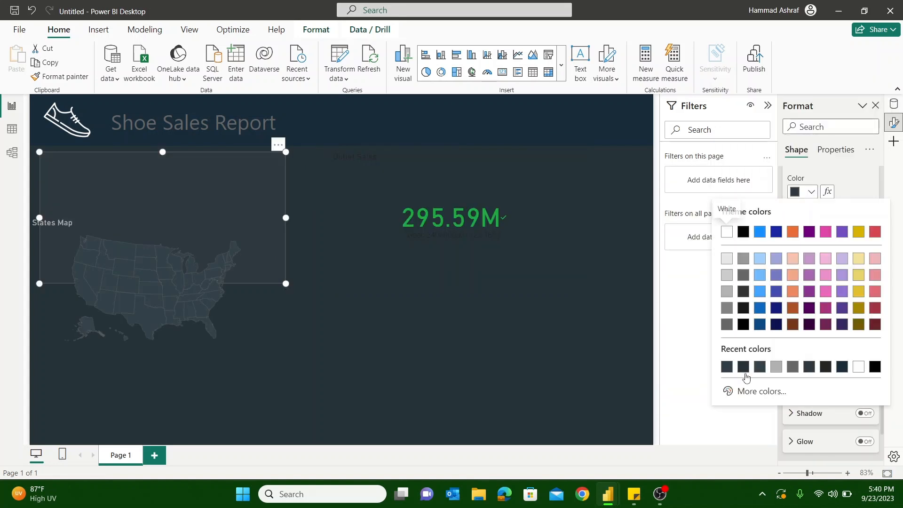
click(748, 390)
key(ctrl+c)
Step: Turn on the Outlet Sales KPI's background and set its color to the copied code #2D383F
click(502, 261)
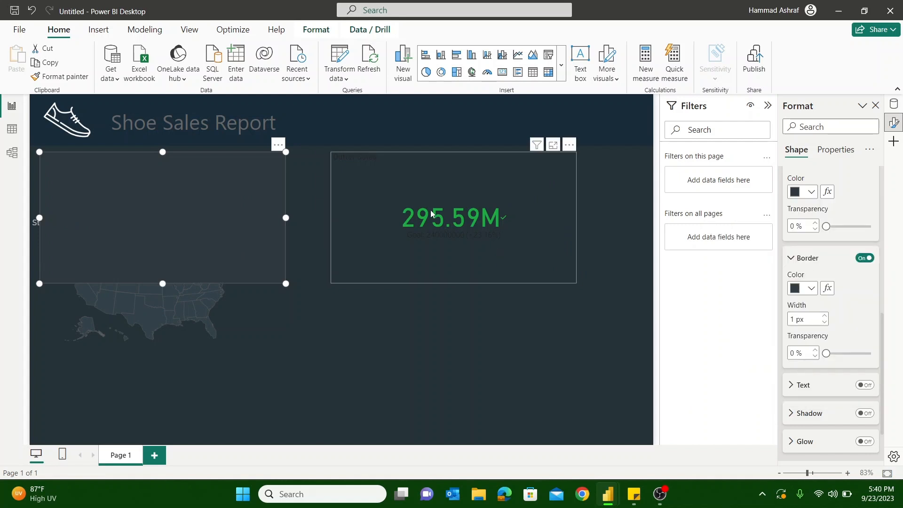
click(583, 217)
click(573, 223)
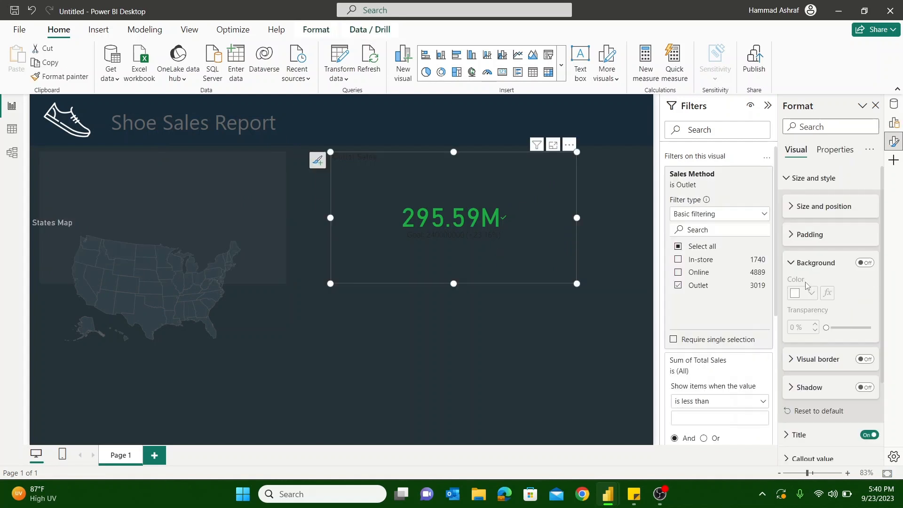
click(871, 264)
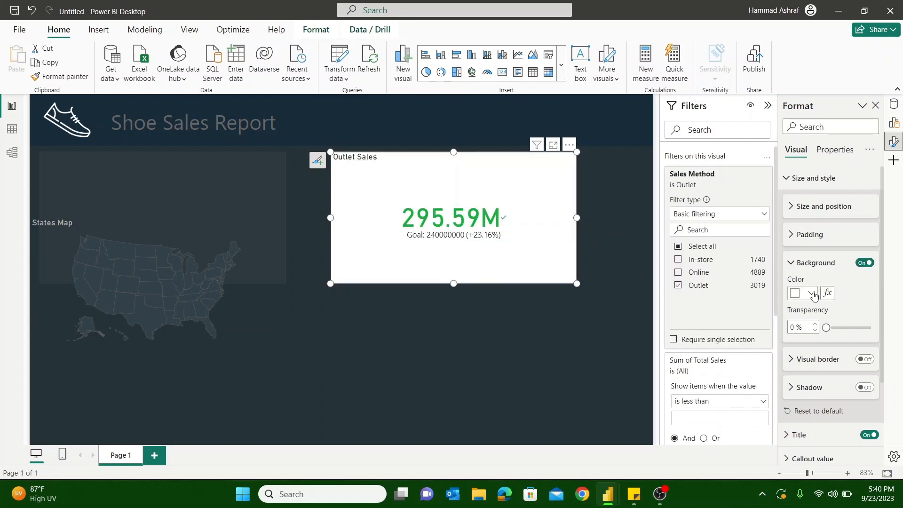
click(811, 293)
click(747, 265)
key(ctrl+v)
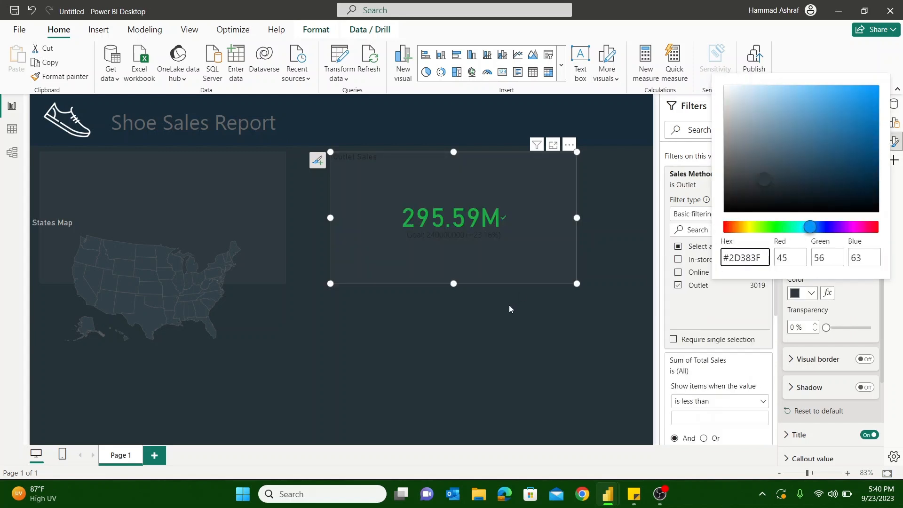
click(510, 309)
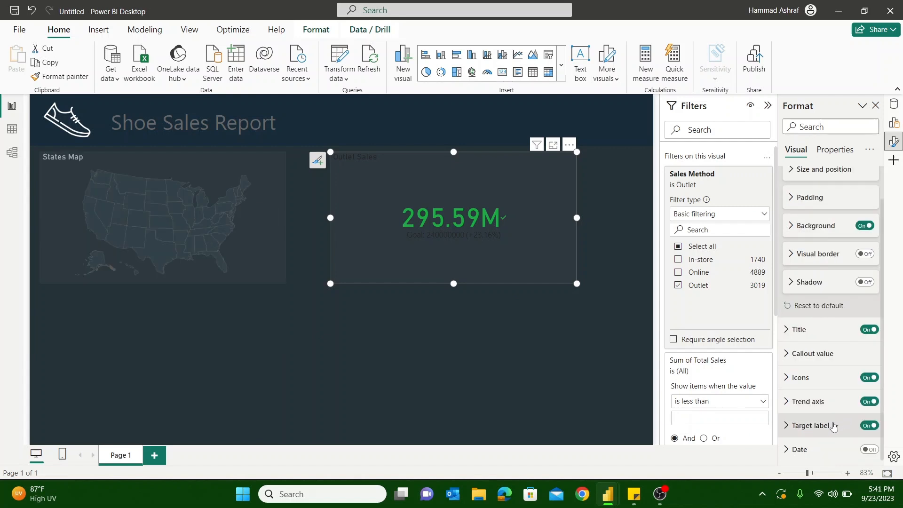
Step: Set the font color of the Outlet Sales KPI's target label values to light gray
click(830, 424)
scroll(827, 388, down, 3)
scroll(808, 275, down, 2)
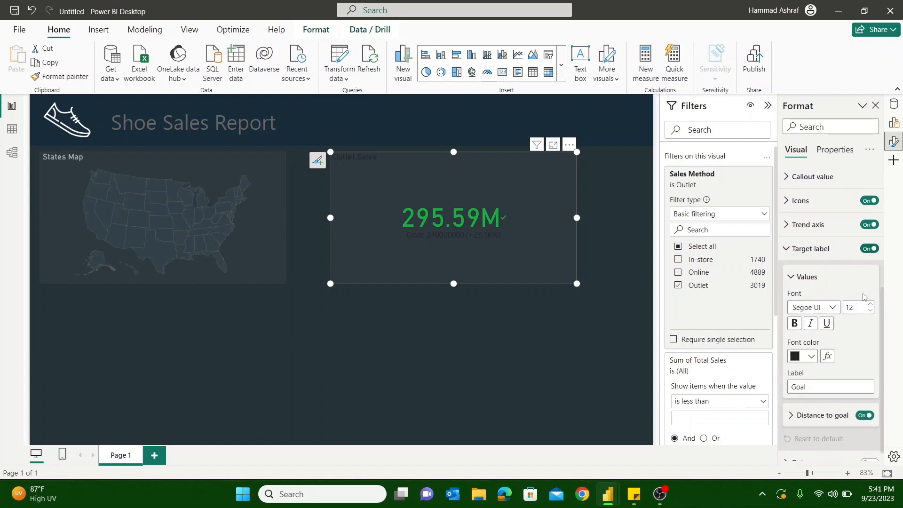
scroll(850, 323, down, 1)
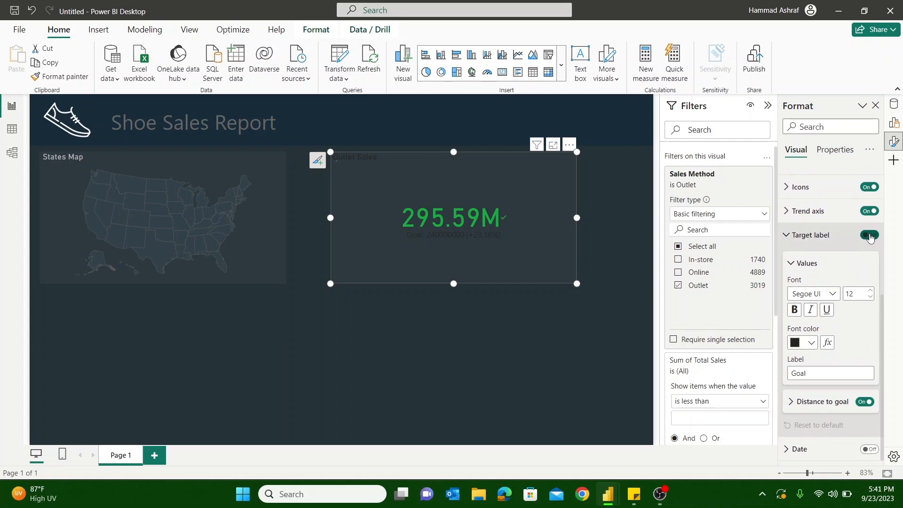
click(869, 236)
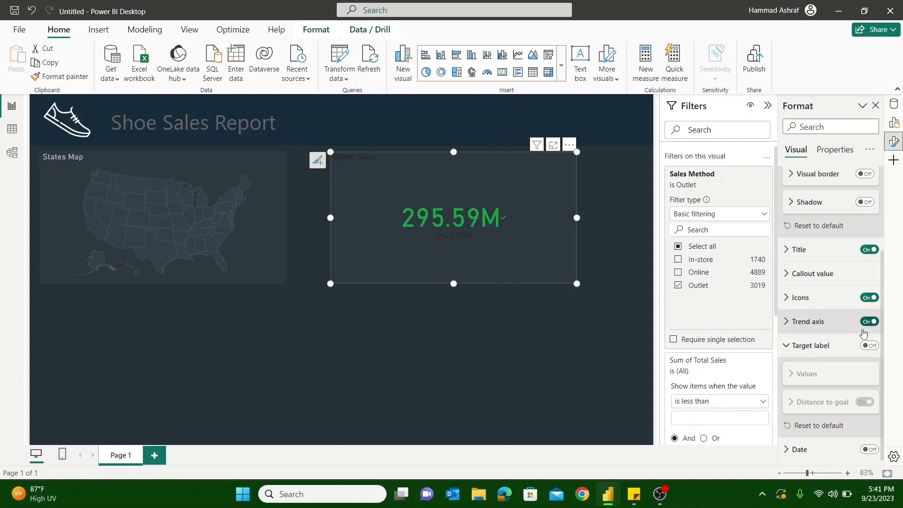
click(870, 346)
scroll(871, 349, down, 2)
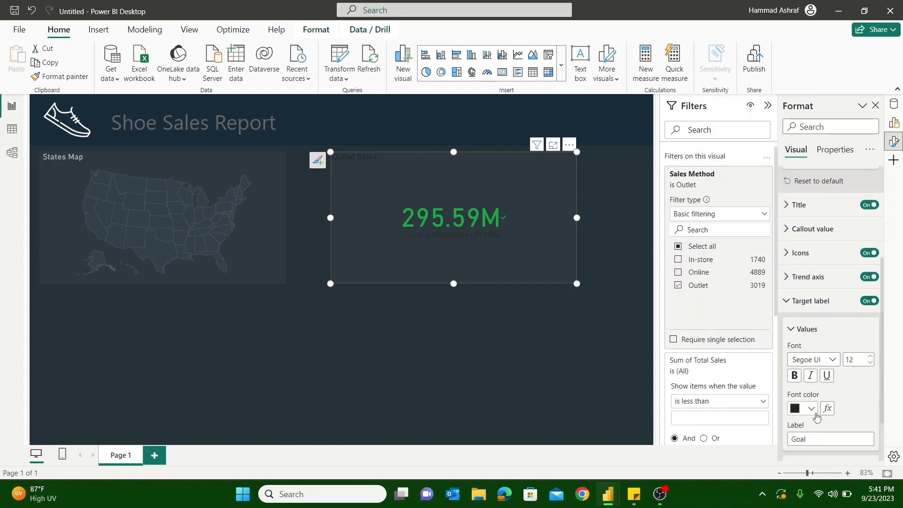
click(812, 410)
click(792, 357)
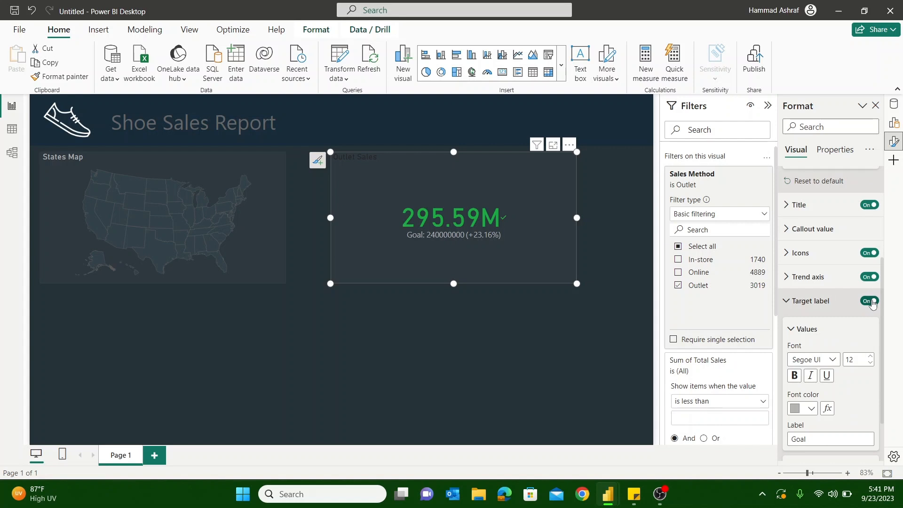
Step: Turn off the KPI's target label while leaving its distance to goal switched on
scroll(864, 307, down, 2)
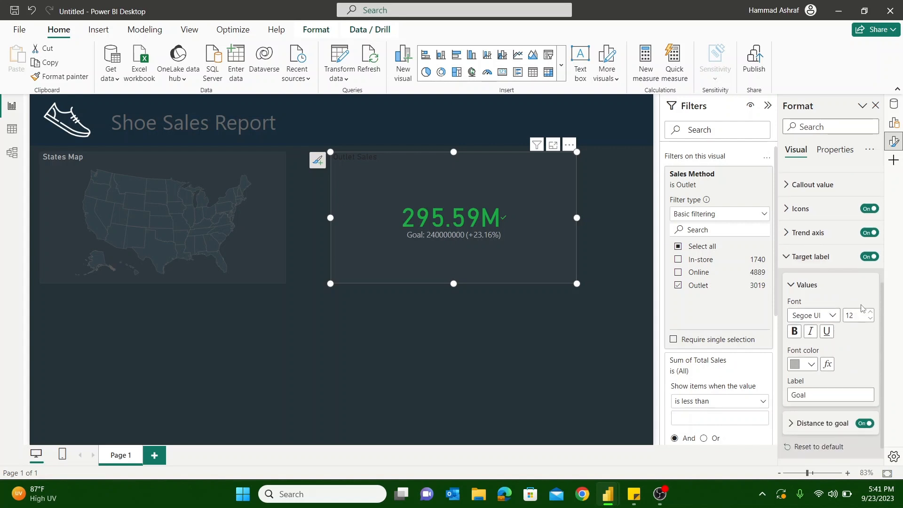
click(864, 425)
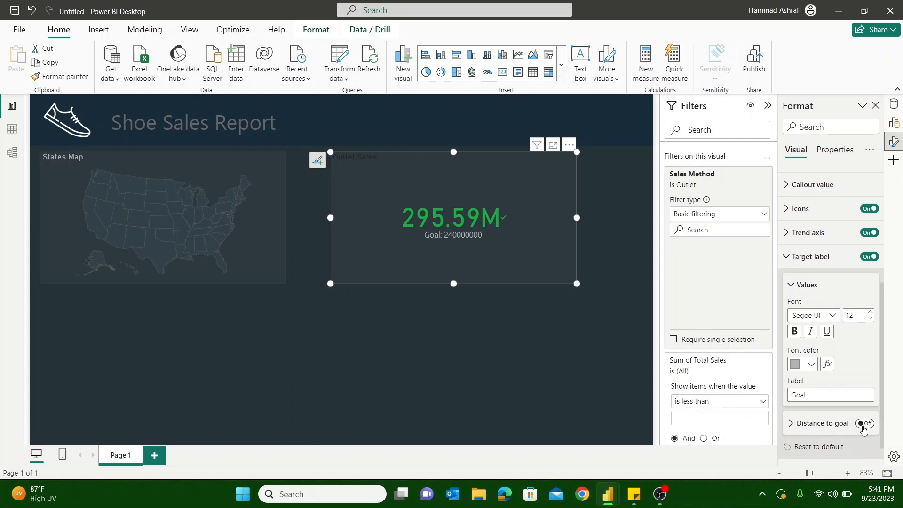
click(864, 424)
click(870, 256)
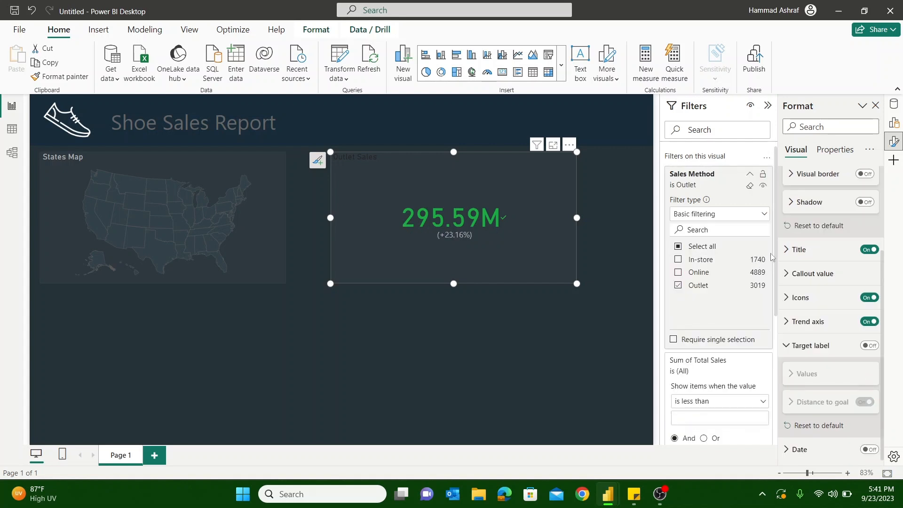
click(556, 333)
click(503, 245)
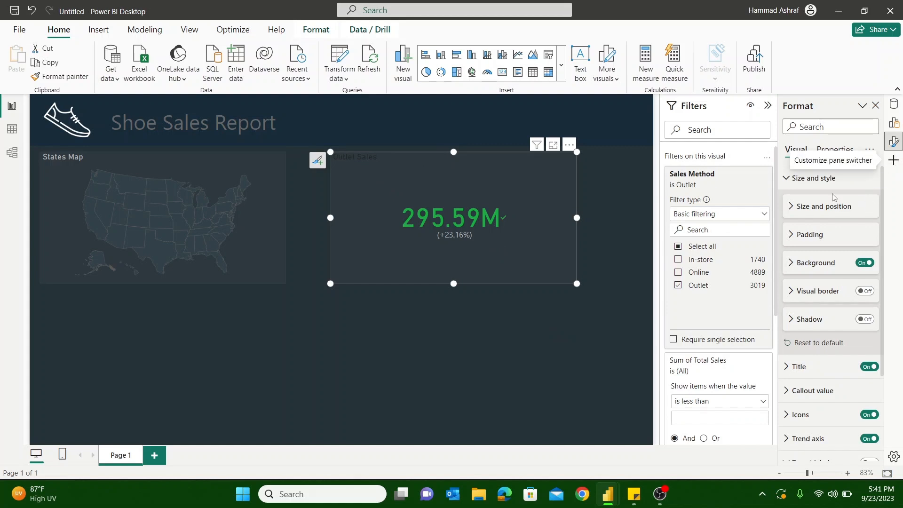
Step: Center the Outlet Sales KPI's title and set its text color to light gray
click(794, 180)
click(793, 200)
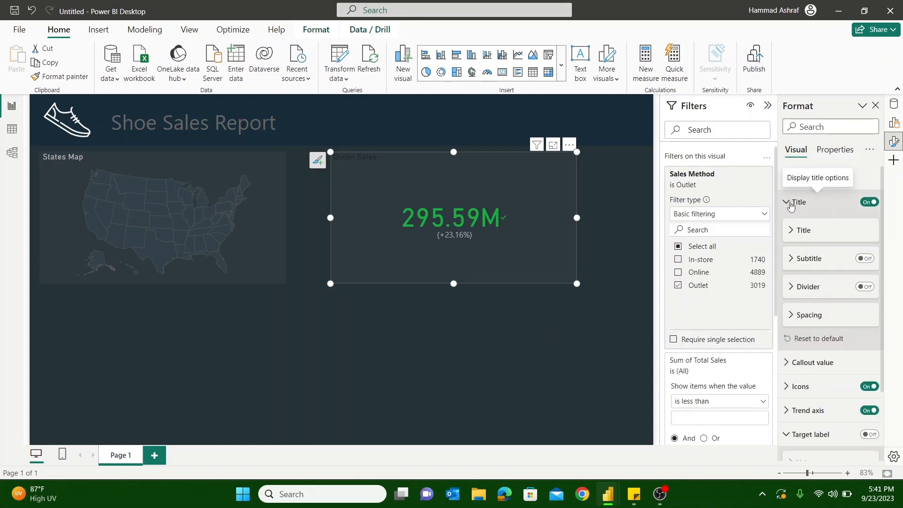
click(795, 231)
click(811, 433)
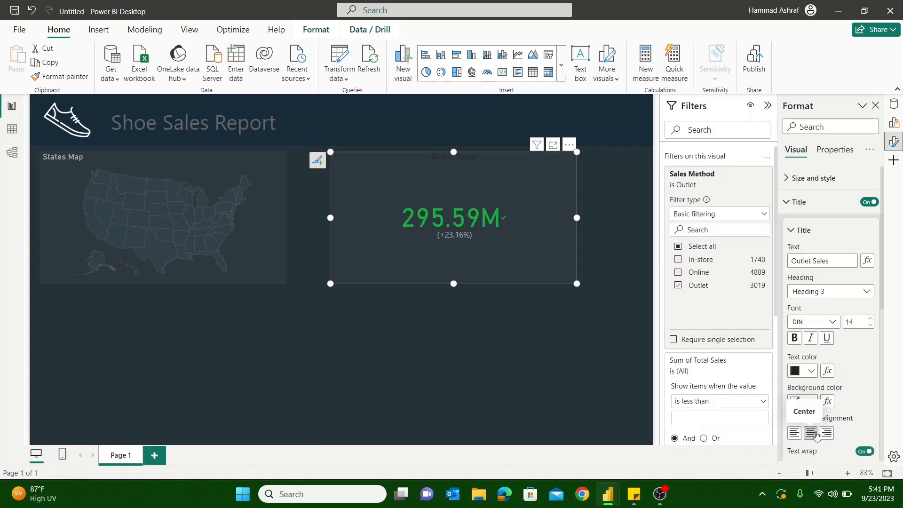
click(811, 371)
click(728, 316)
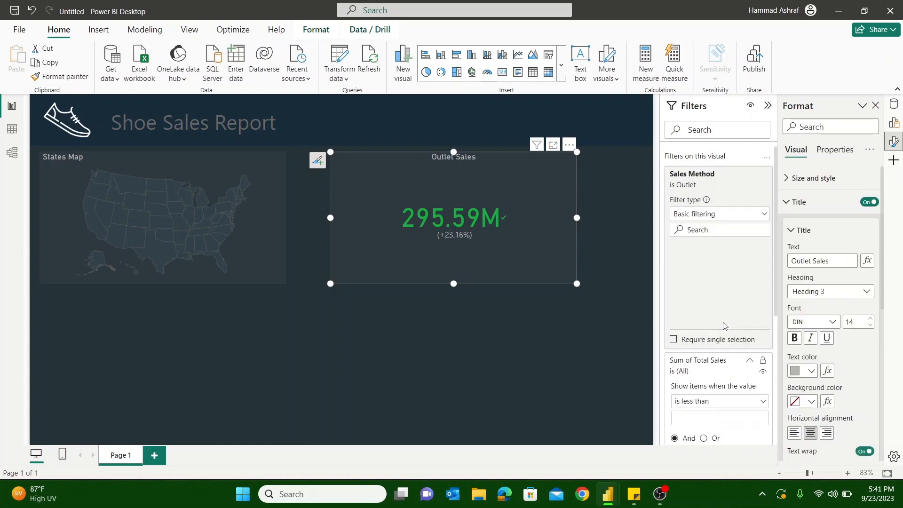
Step: Turn on the Outlet Sales title's divider and shrink the KPI to a compact card of about half its height and 60% of its width
scroll(830, 329, down, 5)
click(865, 330)
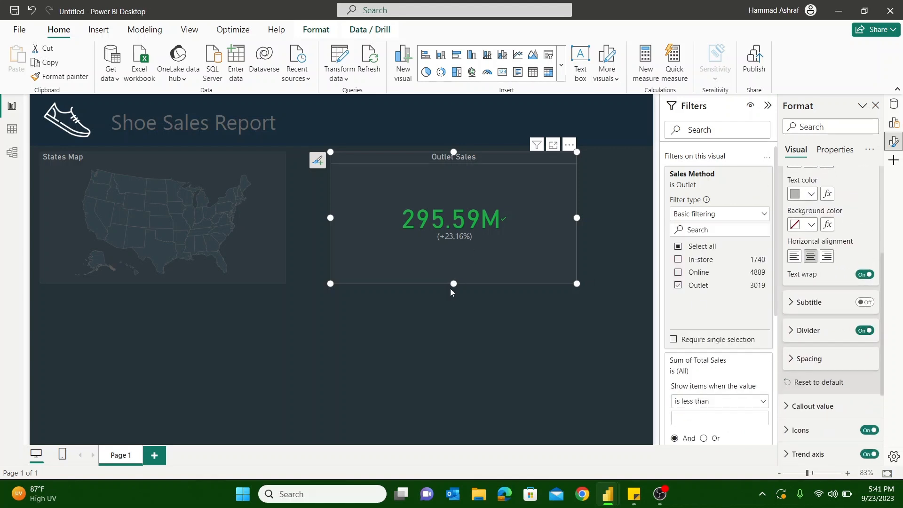
drag(453, 282, 451, 218)
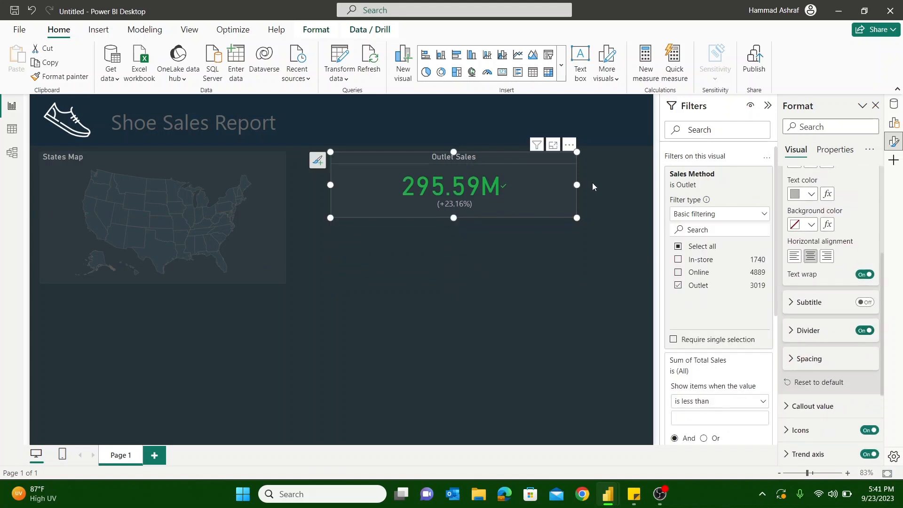
drag(577, 185, 473, 195)
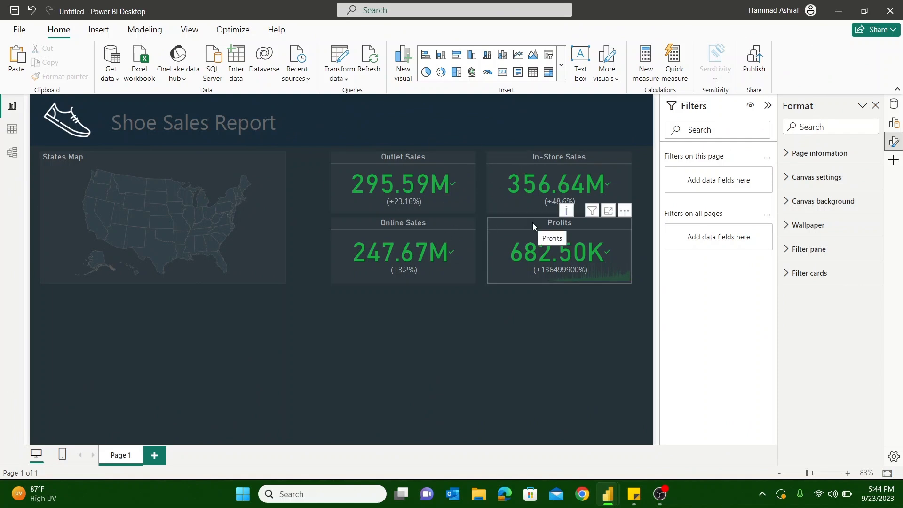
Step: Examine the fields assigned to the Profits KPI
click(577, 232)
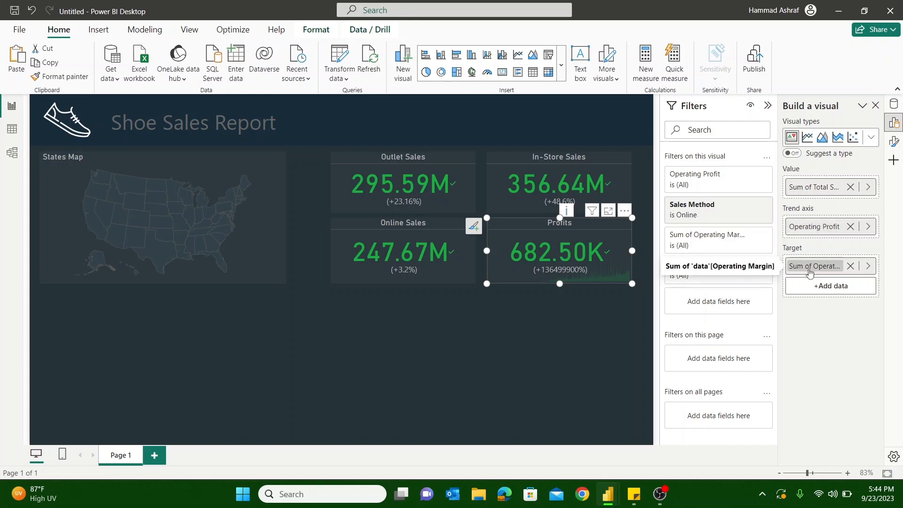
click(515, 353)
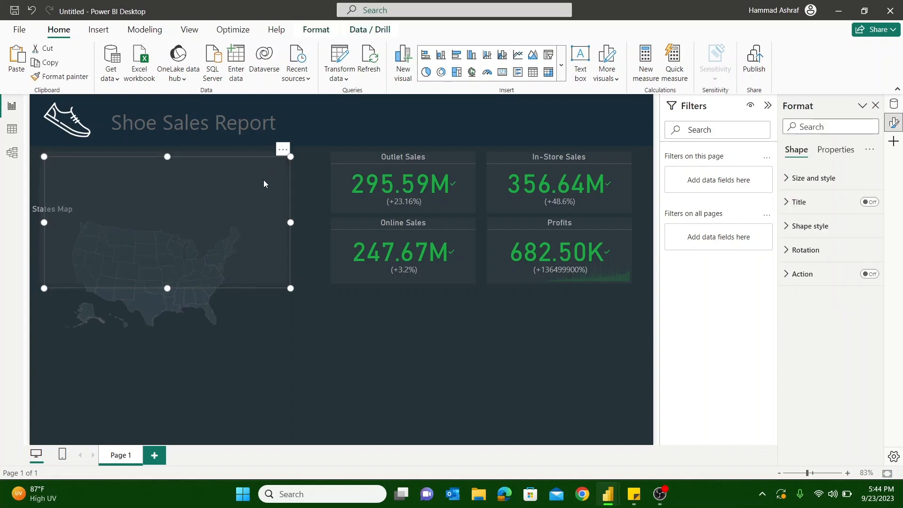
Step: Move the States Map back onto its panel and place the extra panel rectangle beneath it, widened to the Outlet Sales KPI's left edge
drag(264, 181, 444, 339)
click(249, 289)
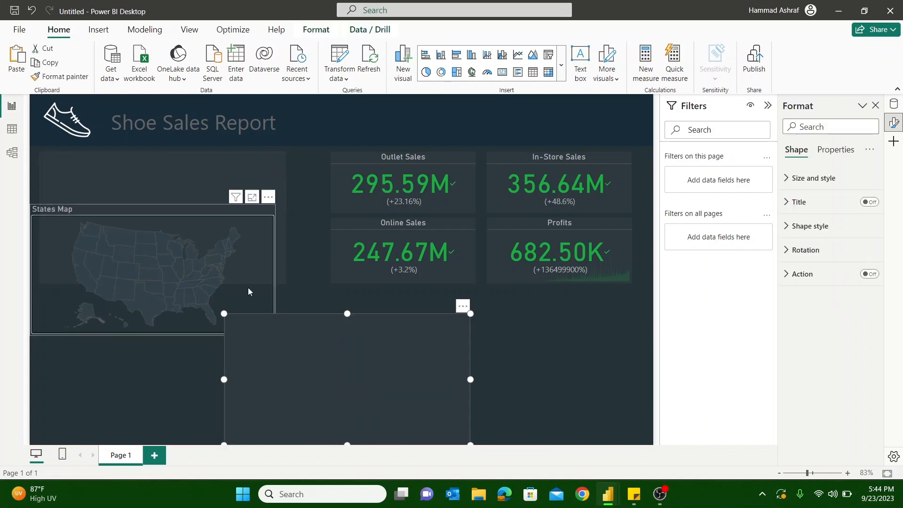
drag(268, 198, 277, 150)
click(432, 315)
drag(458, 306, 279, 289)
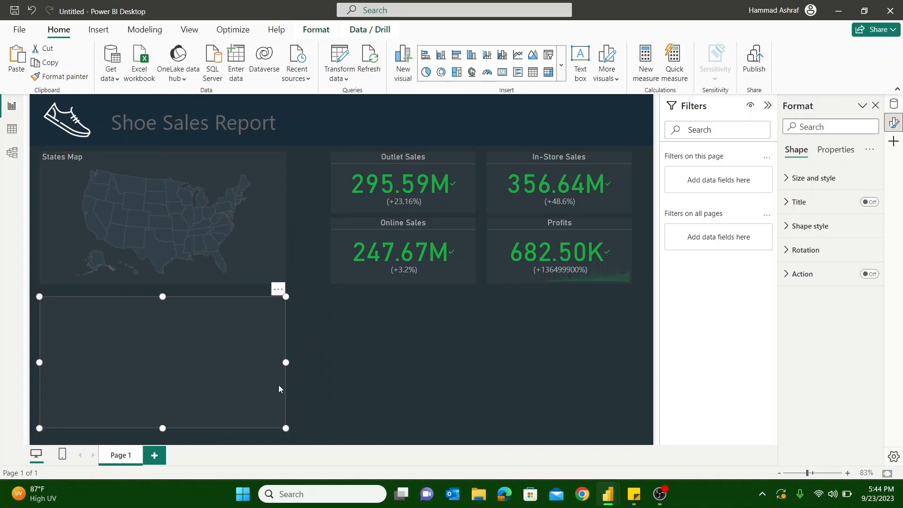
drag(285, 363, 330, 366)
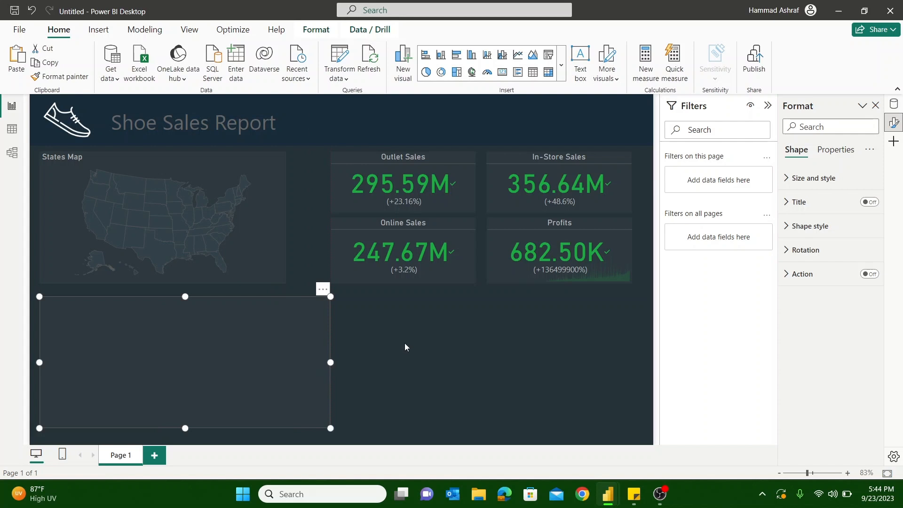
click(396, 312)
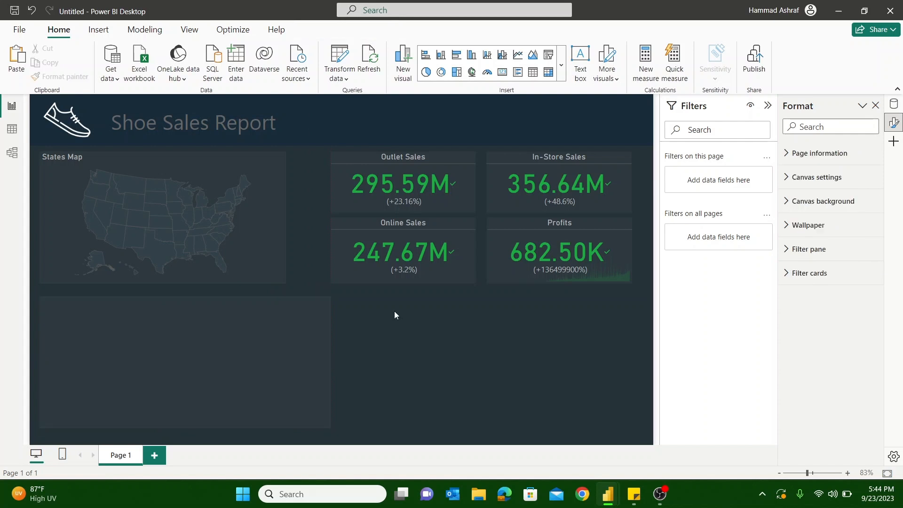
Step: Insert a funnel chart and fit it over the empty panel rectangle below the States Map
click(562, 65)
scroll(468, 294, down, 4)
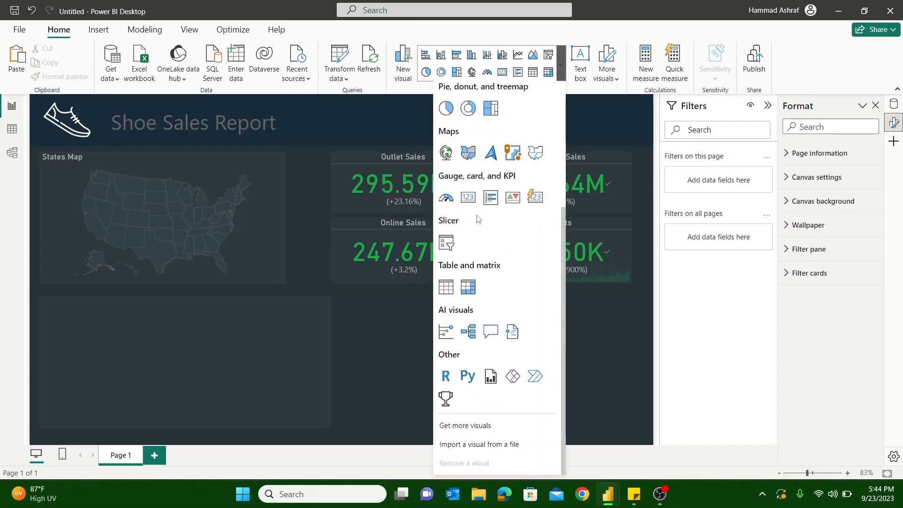
scroll(473, 289, up, 3)
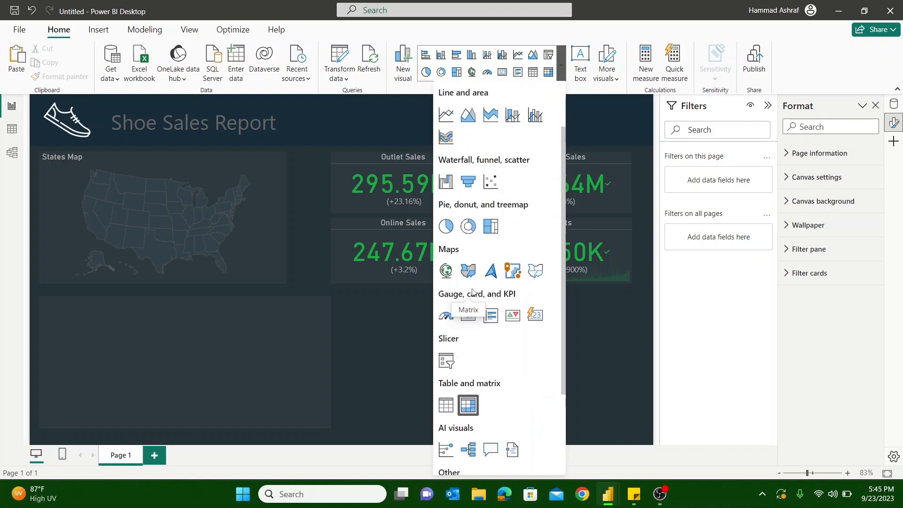
click(468, 181)
drag(388, 362, 99, 365)
drag(192, 383, 330, 361)
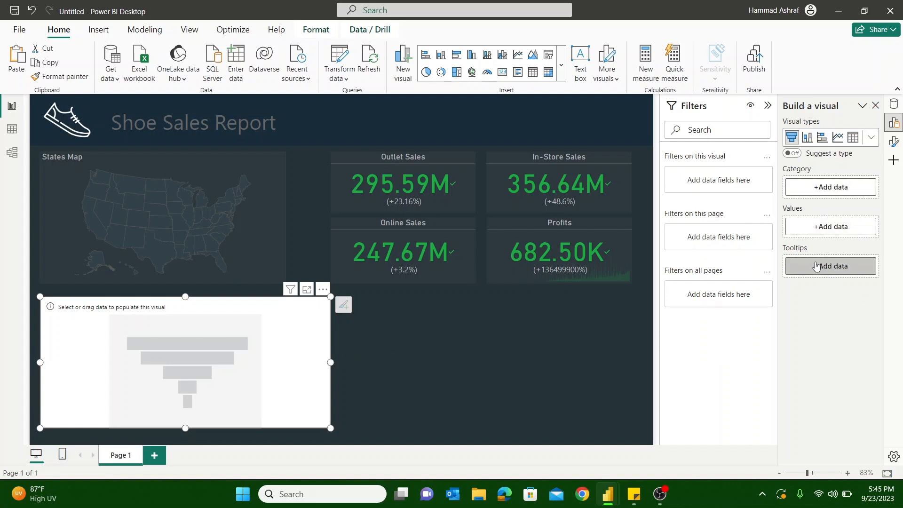
Step: Assign Sales Method as the funnel chart's category and Total Sales as its values
click(813, 194)
scroll(738, 288, down, 1)
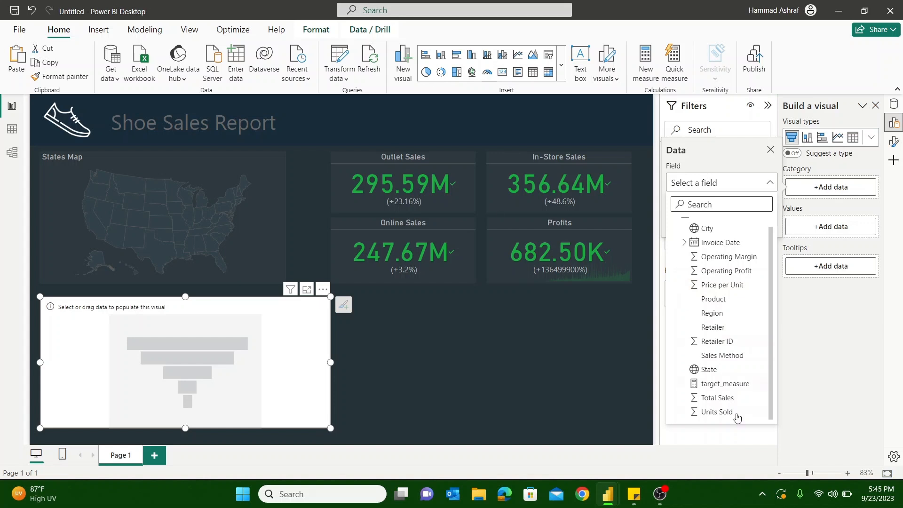
click(720, 361)
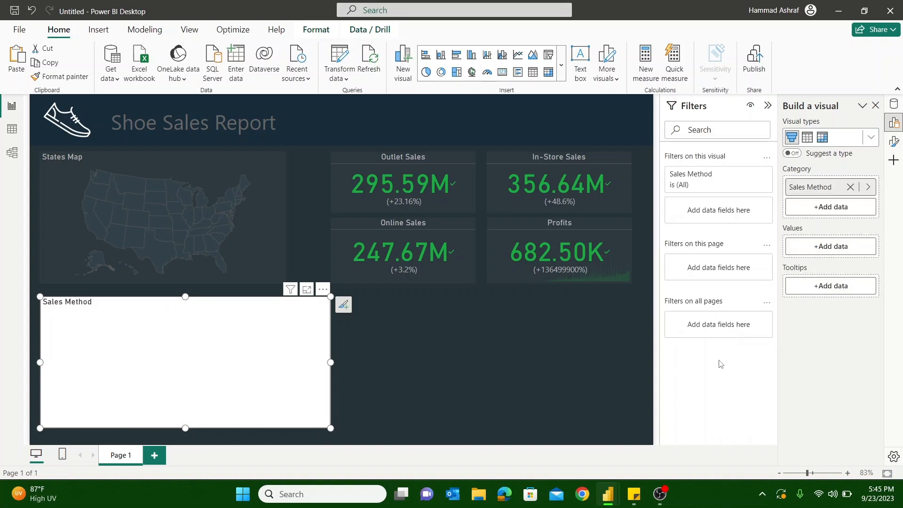
click(804, 254)
click(717, 219)
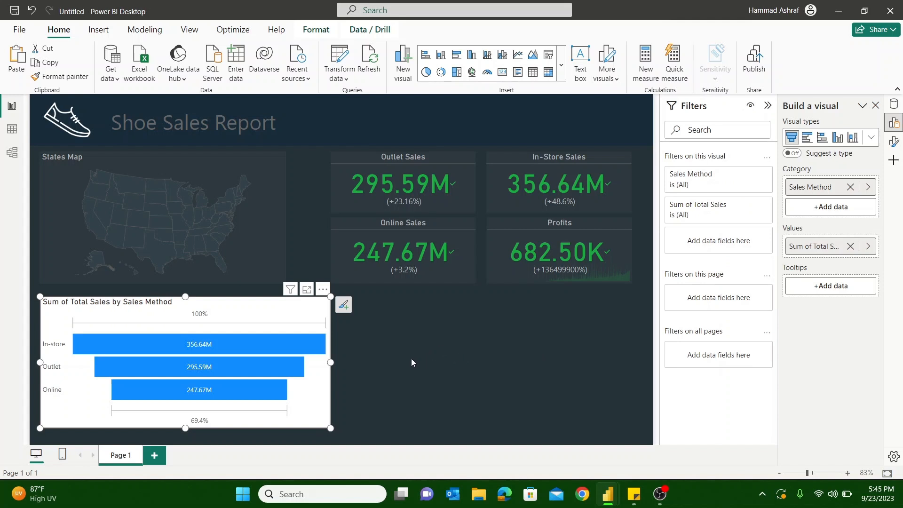
Step: Copy the States Map's formatting onto the funnel chart
click(269, 263)
click(60, 77)
click(314, 407)
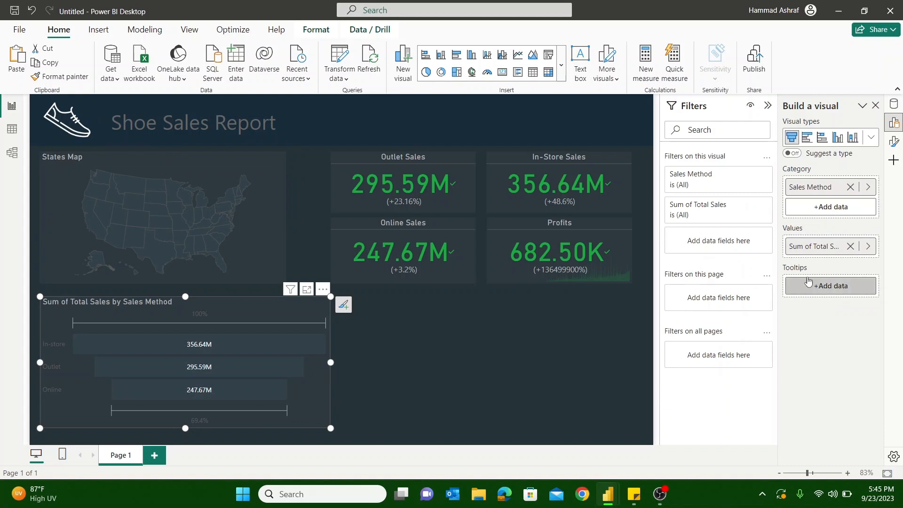
Step: Change the funnel chart's title text to "Sales by Method"
click(893, 142)
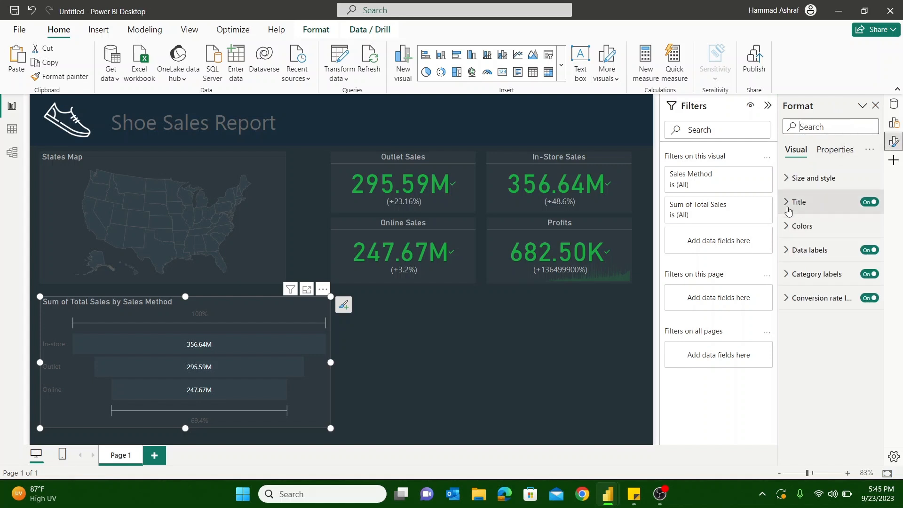
click(788, 206)
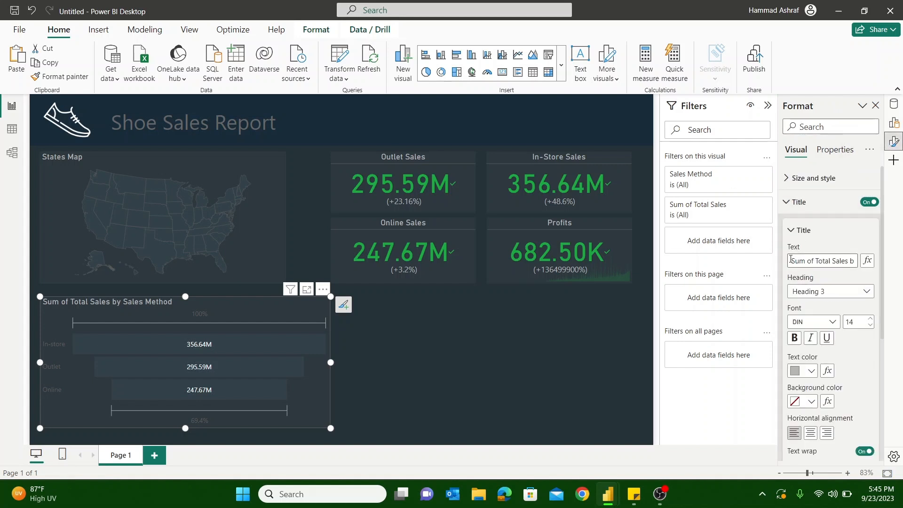
drag(791, 259, 858, 274)
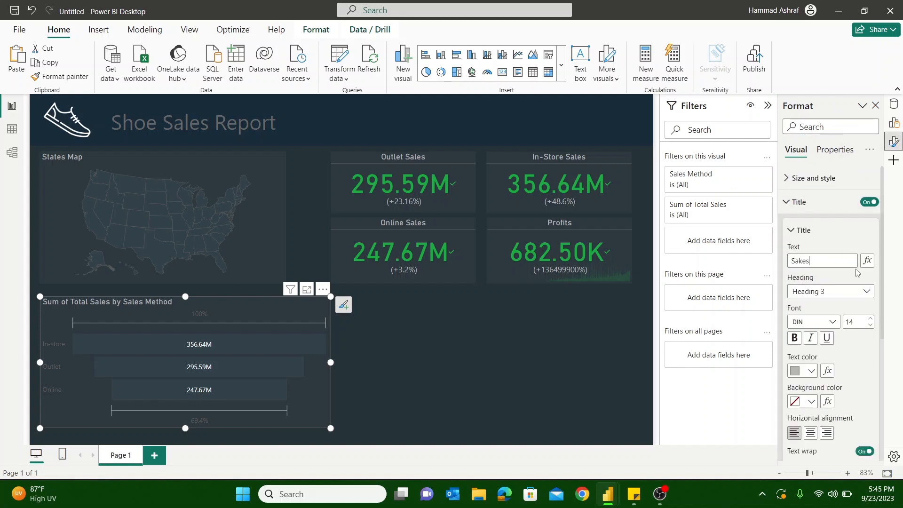
text(les by Method)
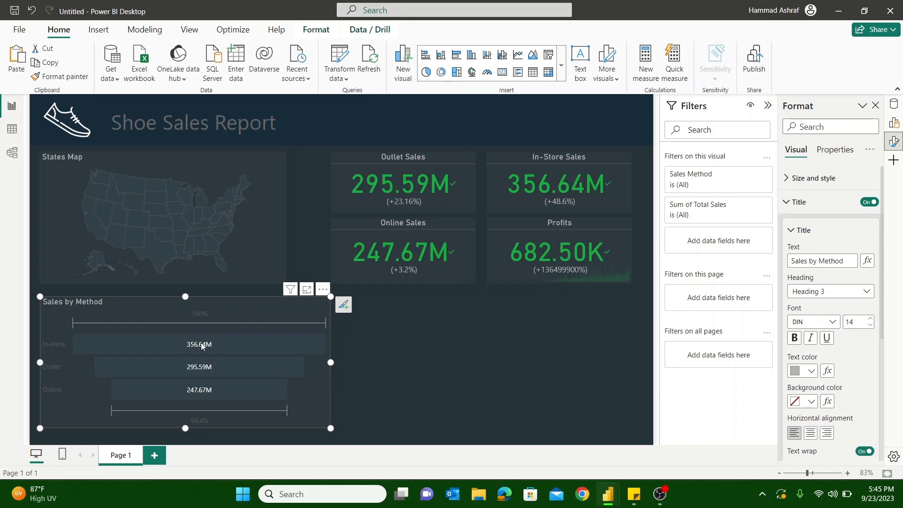
Step: Set the data label values on the Sales by Method funnel chart to light gray from the recent colors
mouse_move(202, 345)
click(787, 203)
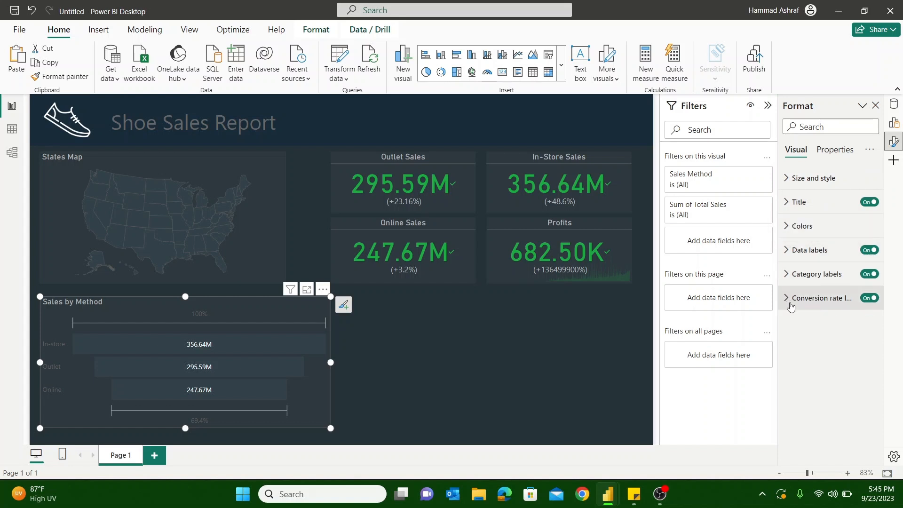
click(787, 258)
scroll(795, 350, down, 1)
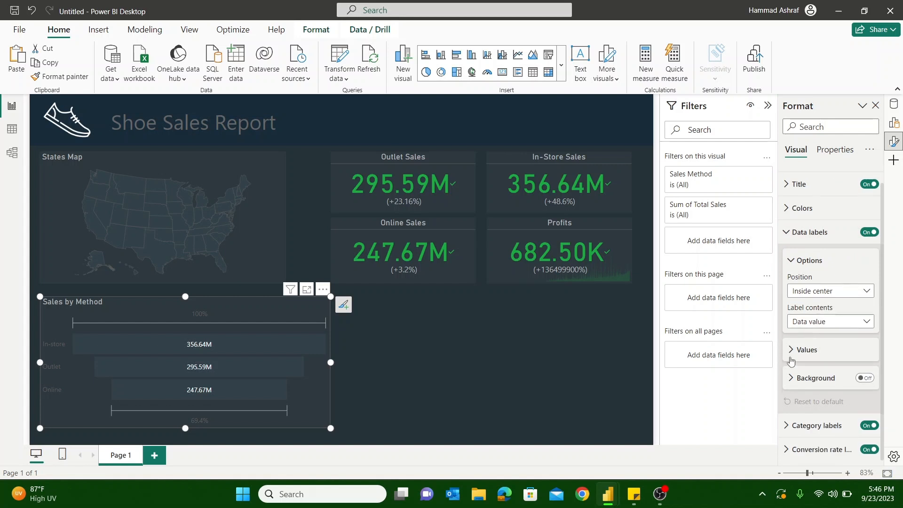
click(794, 351)
scroll(809, 330, down, 3)
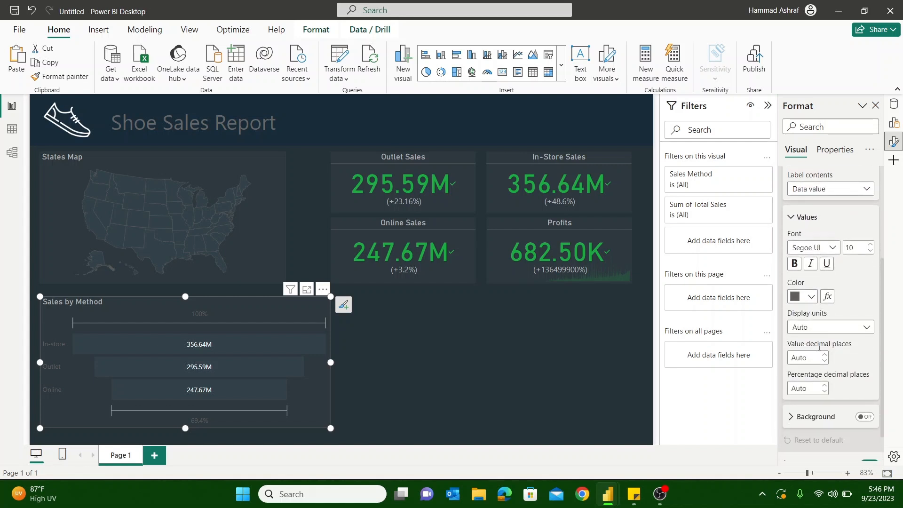
scroll(819, 329, up, 5)
click(795, 332)
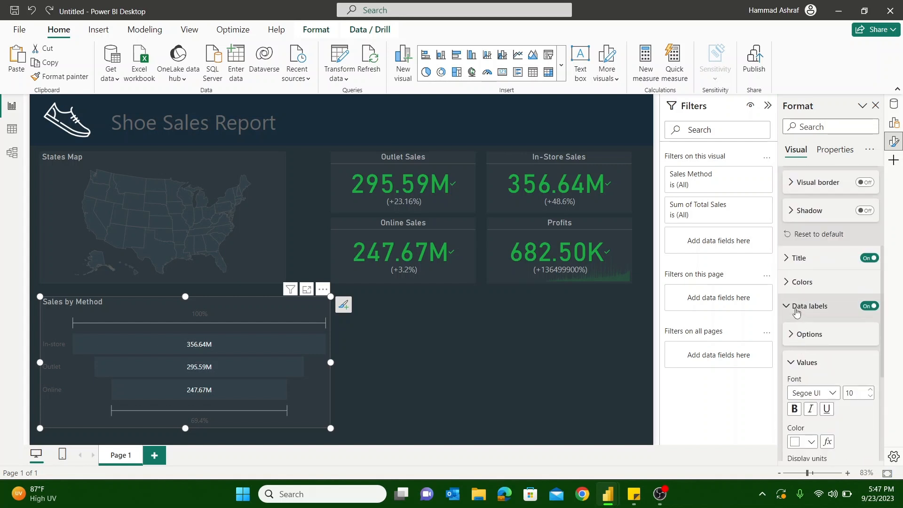
scroll(797, 314, down, 1)
click(805, 398)
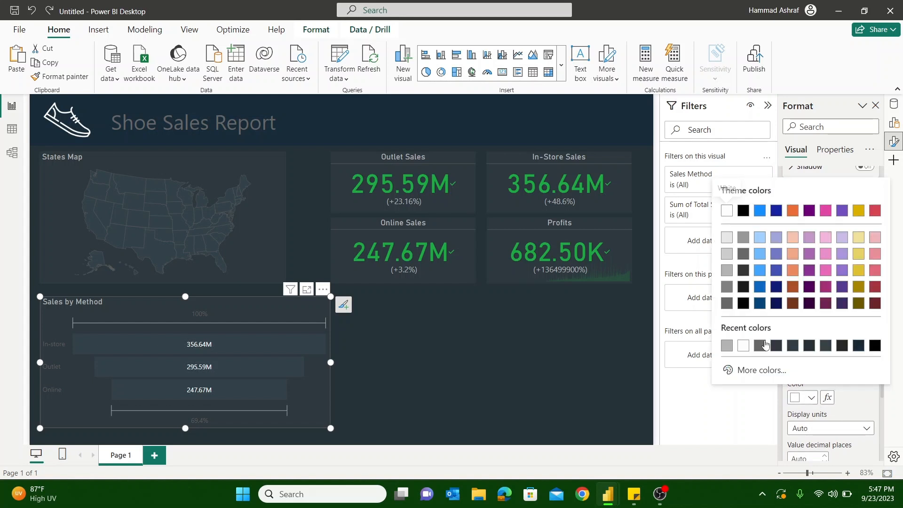
click(727, 347)
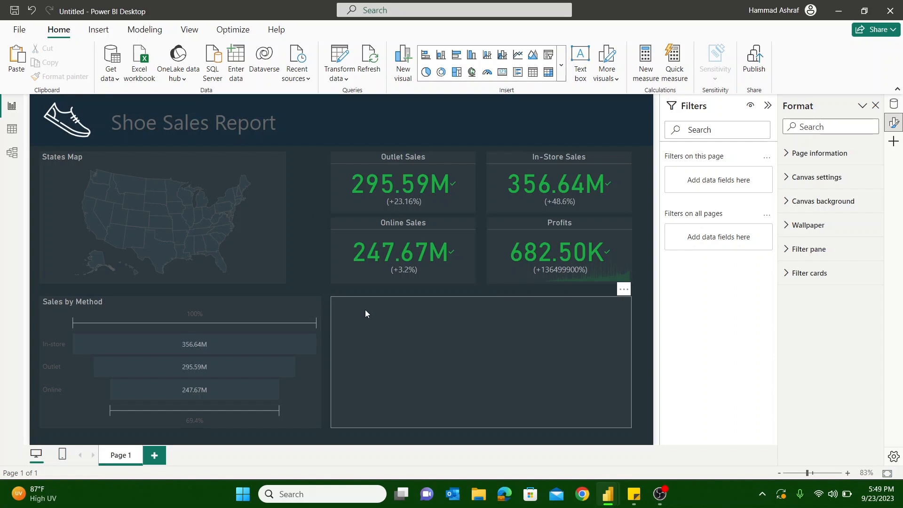
Step: Insert a waterfall chart and move it over the empty panel below the KPI cards
click(561, 66)
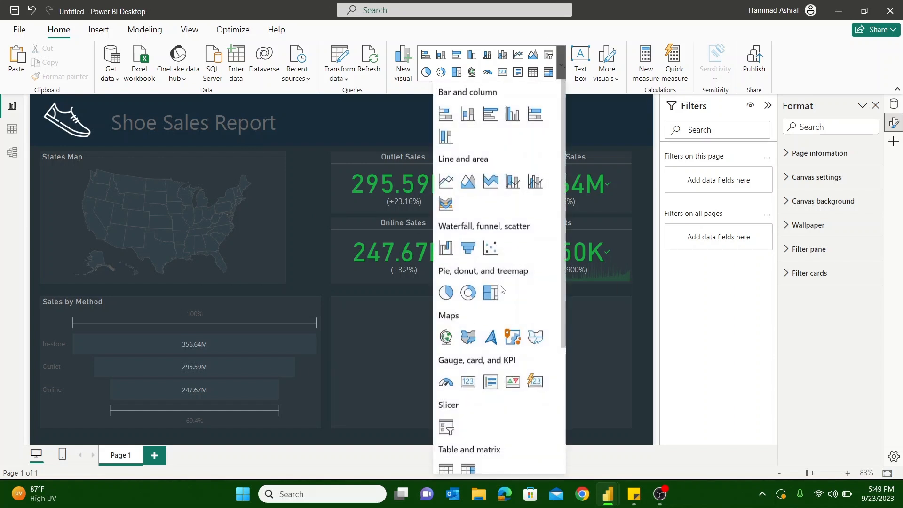
click(447, 250)
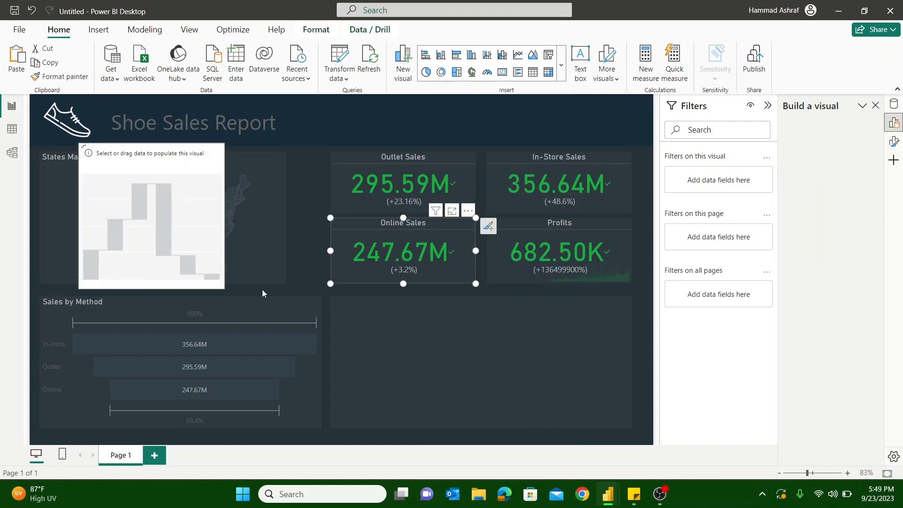
drag(337, 307, 465, 360)
Step: Assign Product as the waterfall chart's category and Total Sales as its Y-axis
click(832, 193)
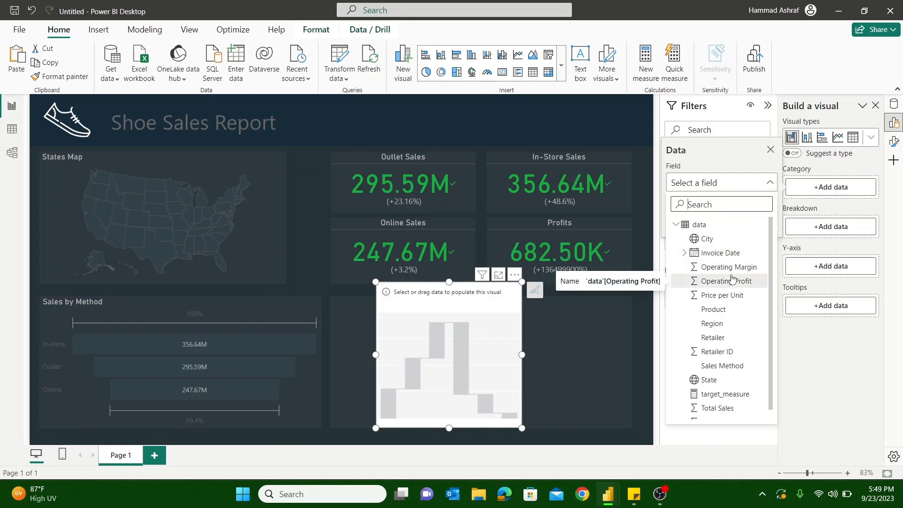
scroll(732, 279, down, 1)
click(724, 301)
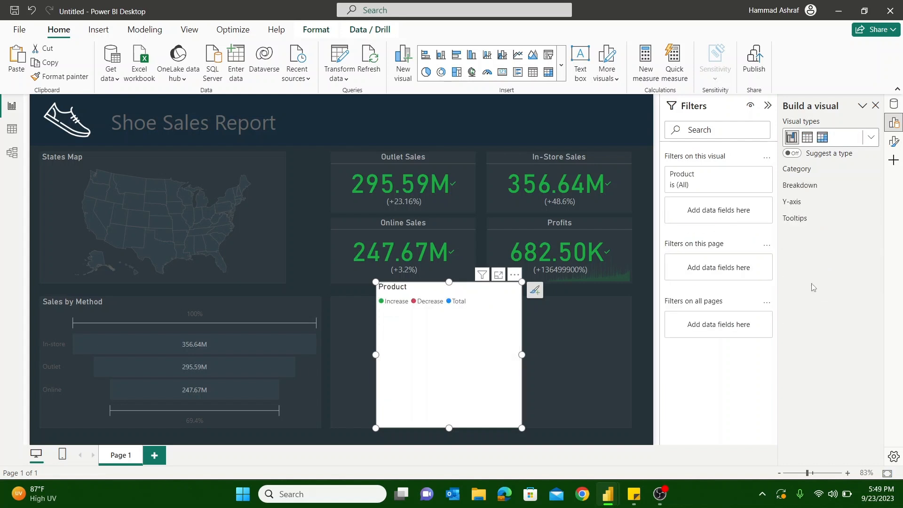
click(808, 287)
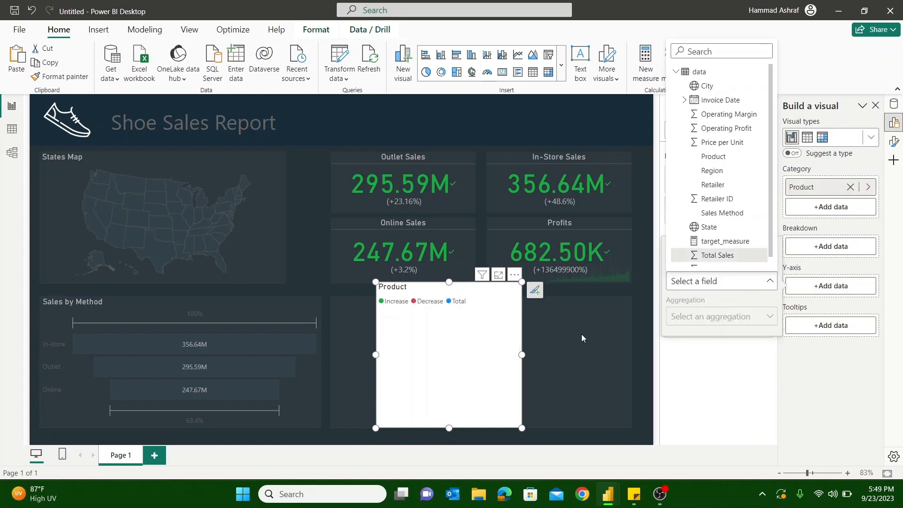
click(717, 255)
Step: Resize the waterfall chart to fit the panel rectangle beside the Sales by Method funnel
drag(522, 355, 629, 356)
drag(500, 283, 496, 304)
drag(376, 369, 333, 371)
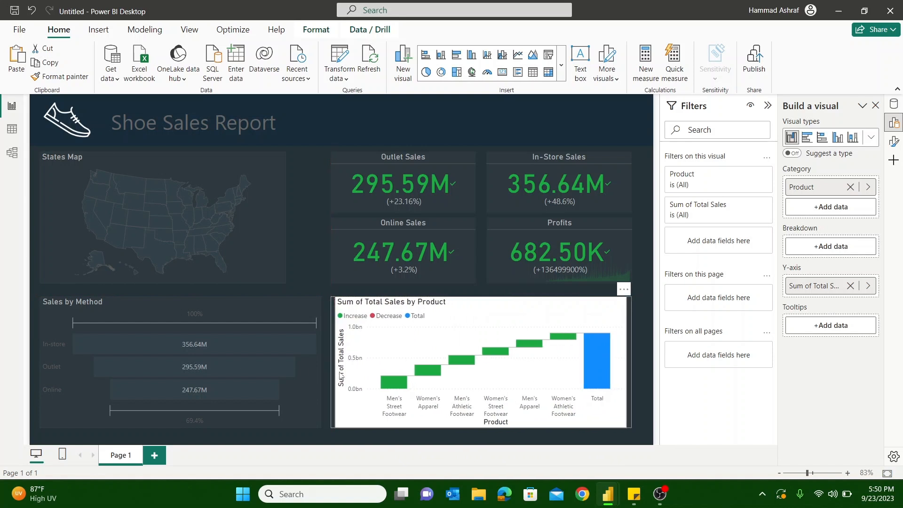
drag(481, 298, 480, 301)
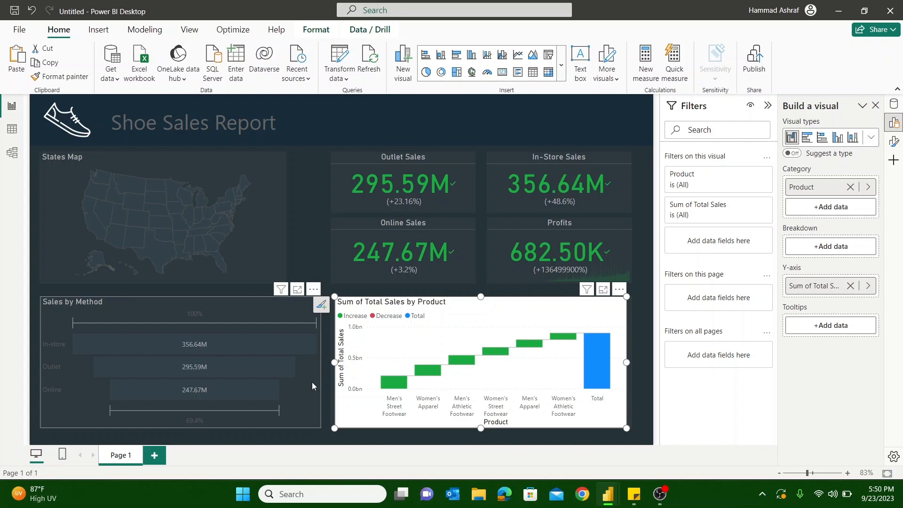
Step: Copy the Sales by Method funnel chart's formatting onto the waterfall chart
click(60, 79)
click(525, 368)
click(61, 77)
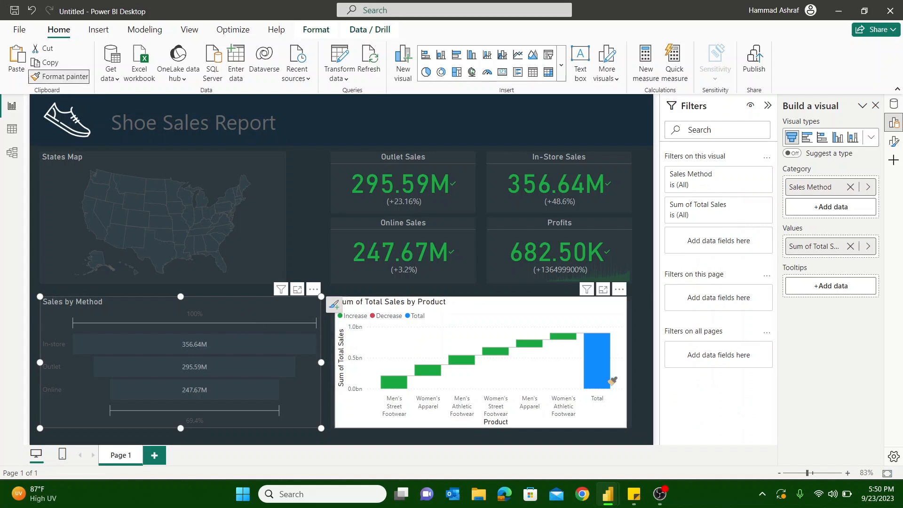
click(611, 413)
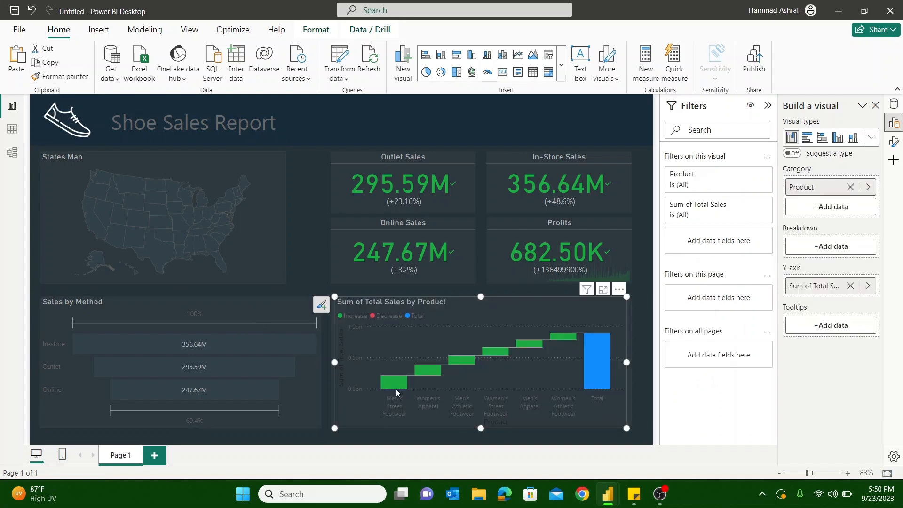
Step: Turn on the waterfall chart's data labels and turn off its horizontal gridlines
mouse_move(393, 385)
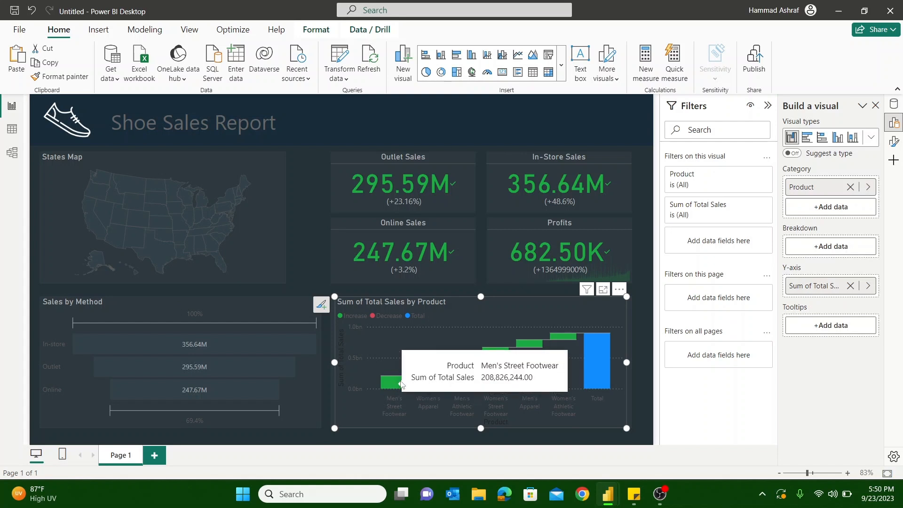
mouse_move(429, 372)
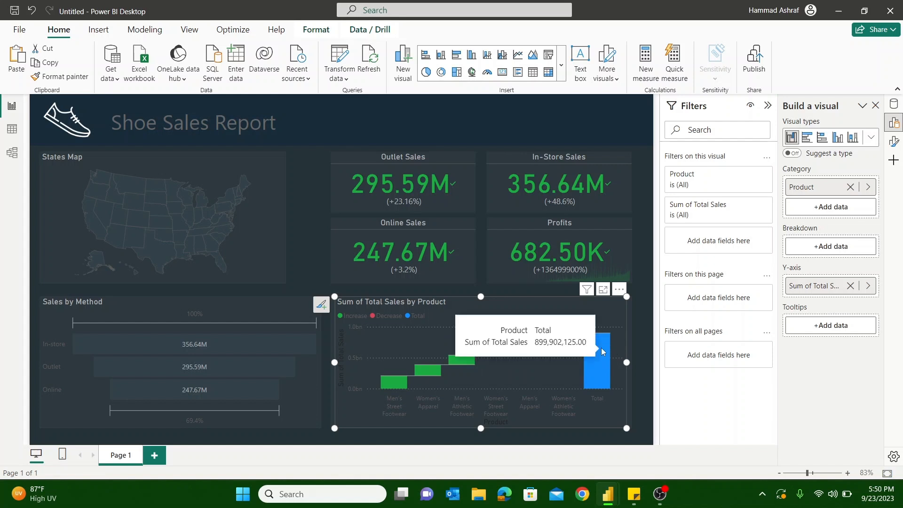
click(894, 141)
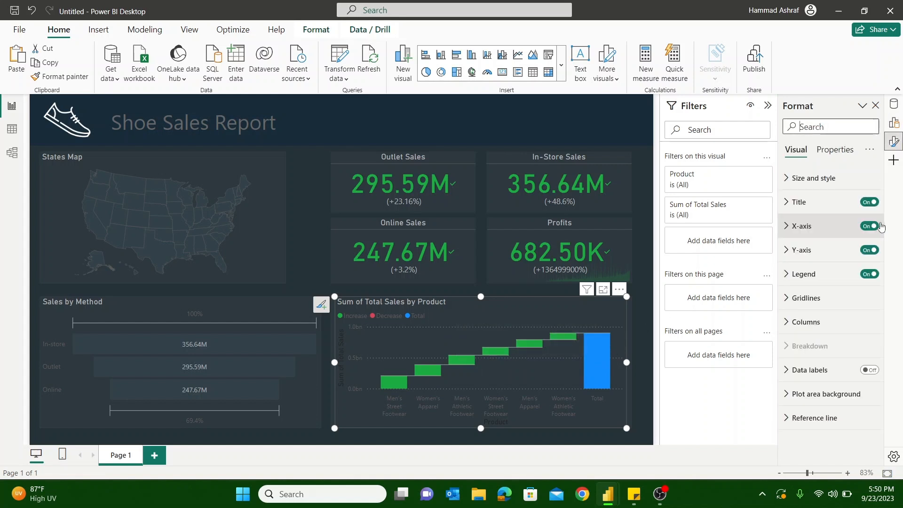
click(868, 371)
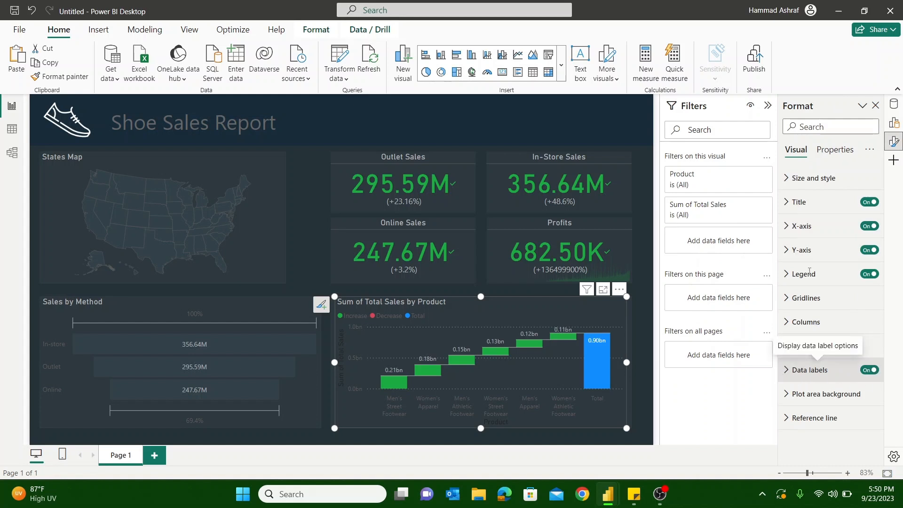
click(789, 299)
click(861, 329)
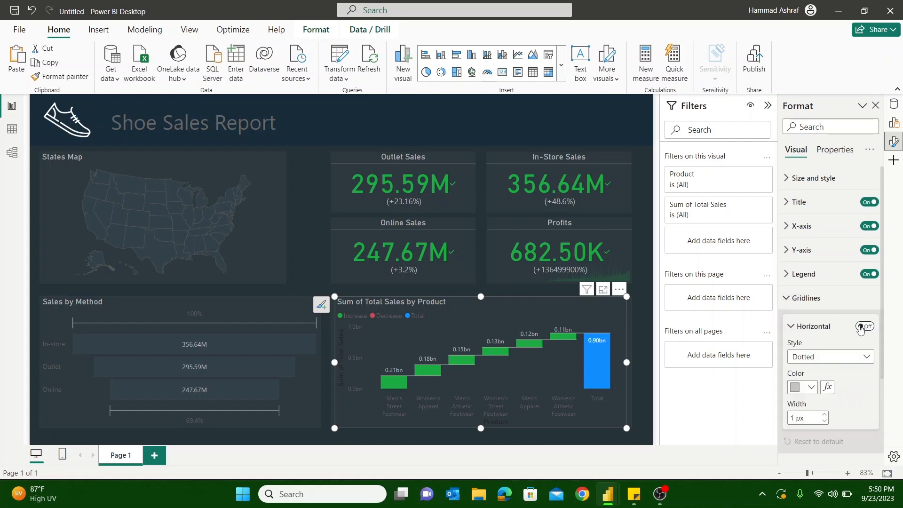
Step: Turn off the Y-axis and X-axis titles on the waterfall chart
click(787, 250)
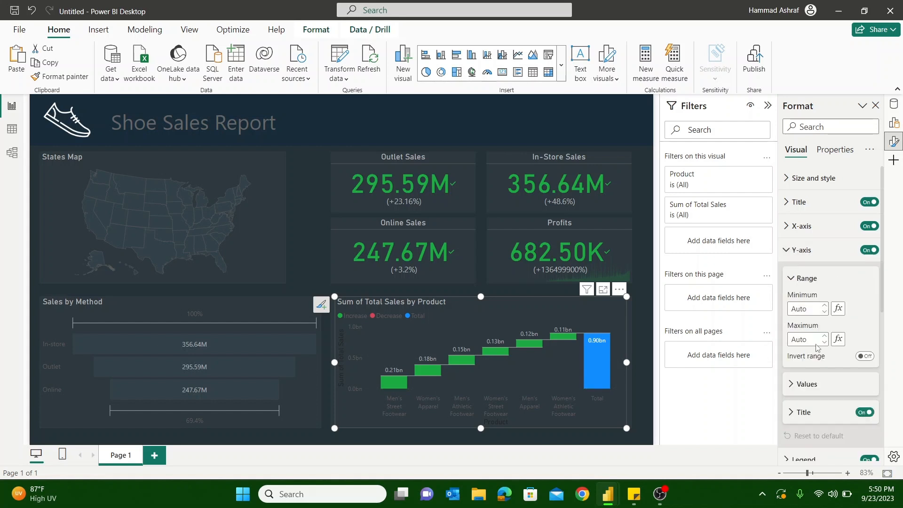
scroll(809, 296, down, 1)
click(861, 369)
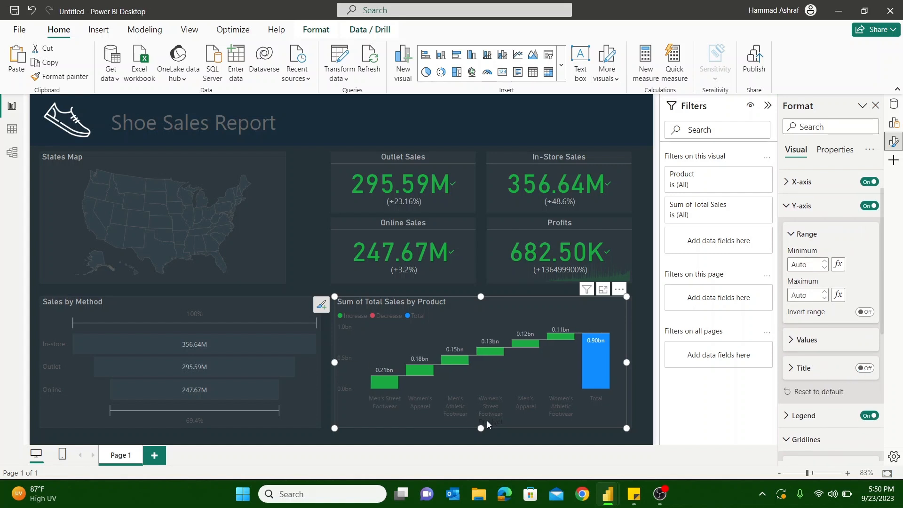
click(787, 206)
click(787, 184)
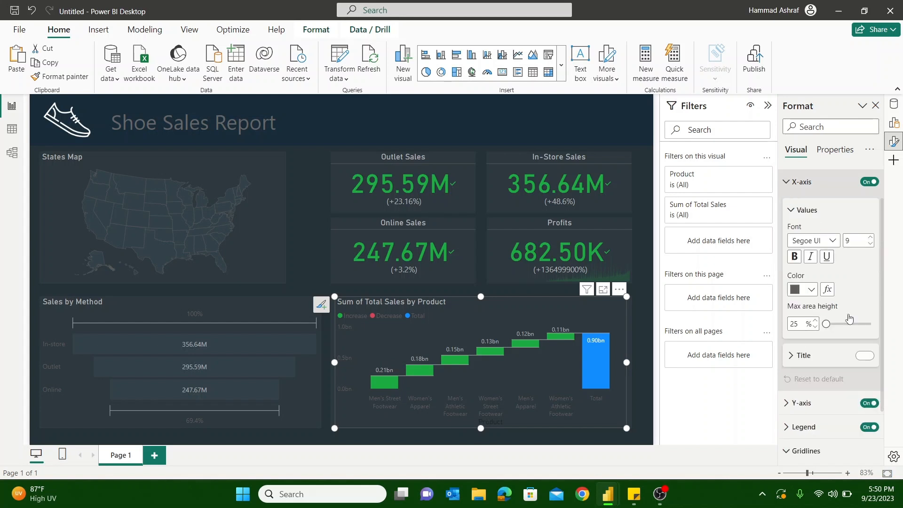
click(861, 359)
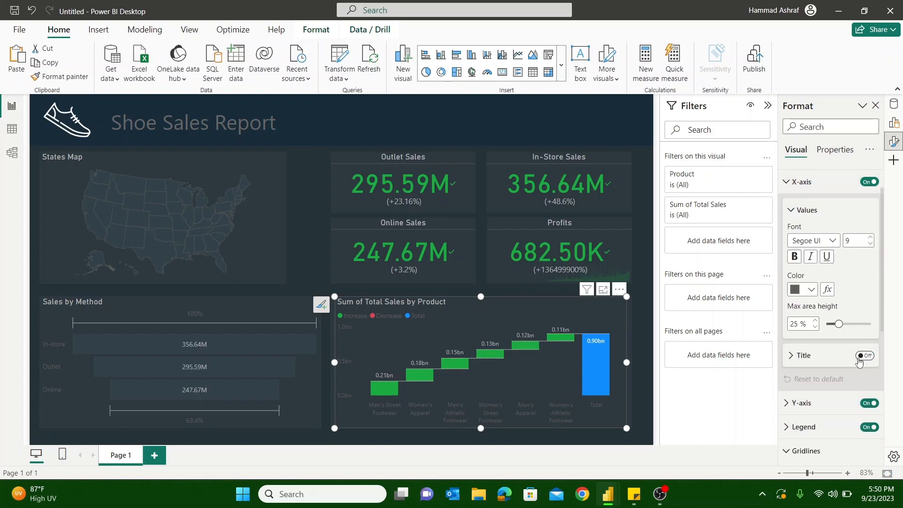
Step: Shorten the waterfall chart's title to "Sales by Product"
double_click(441, 303)
click(462, 303)
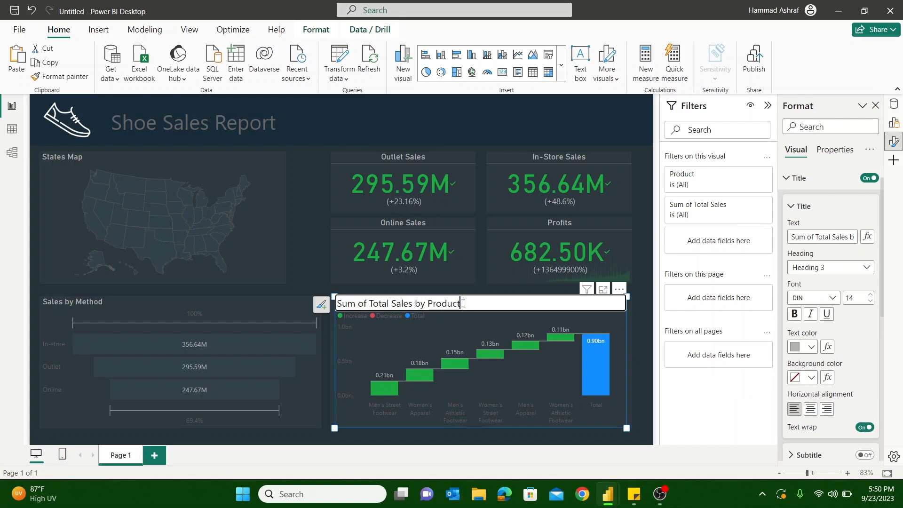
drag(391, 303, 336, 304)
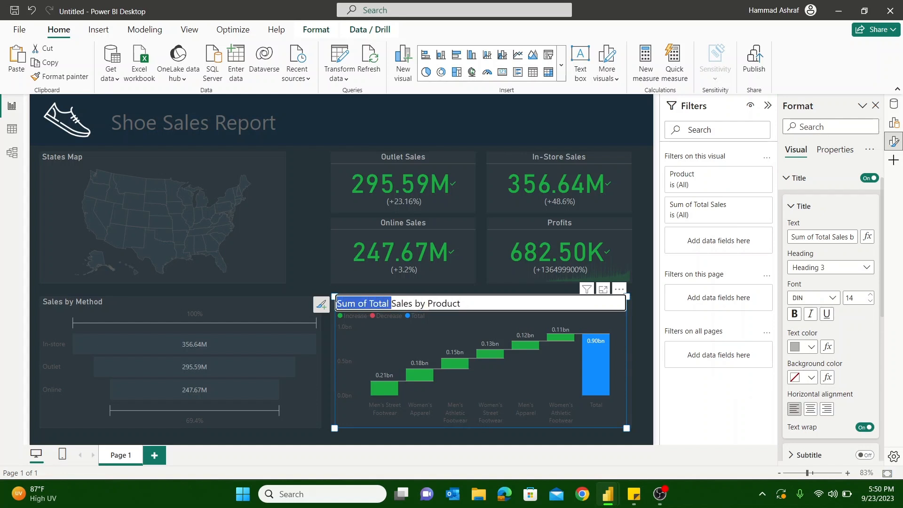
key(BackSpace)
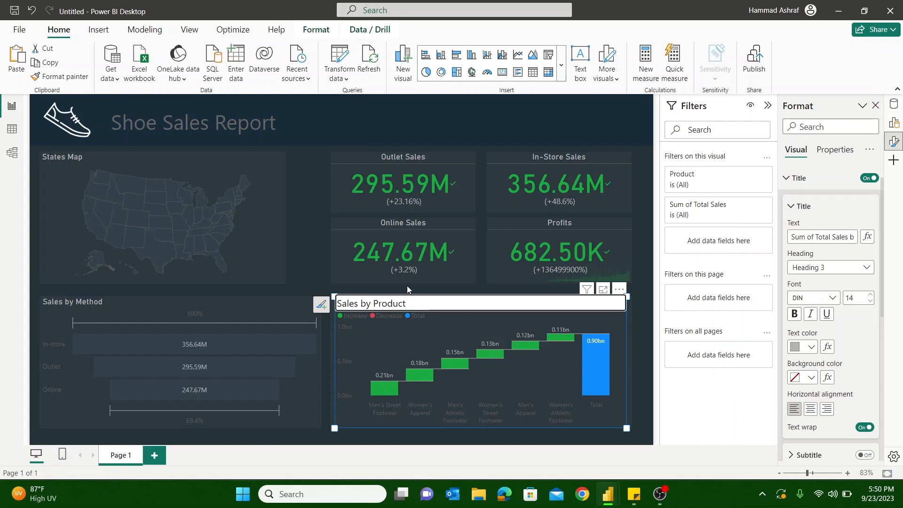
click(408, 286)
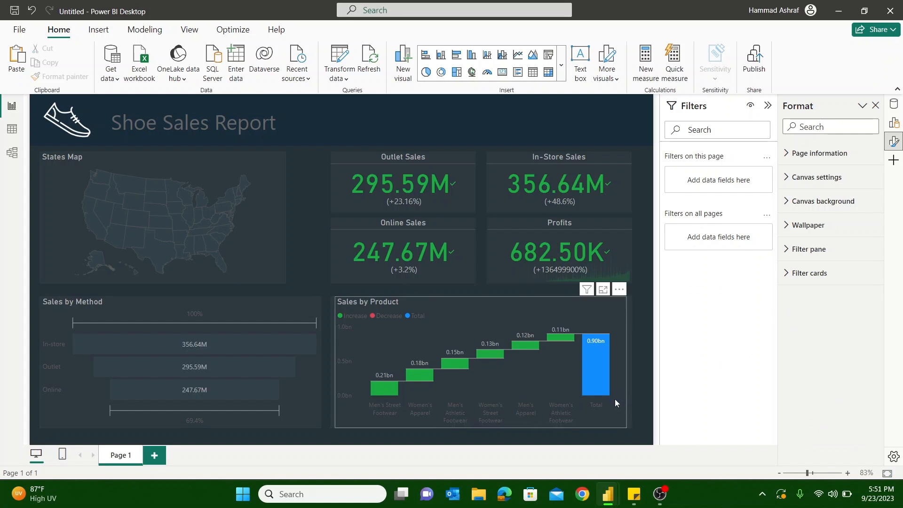
Step: Change the Total column color of the Sales by Product waterfall chart to dark gray from the recent colors
click(603, 372)
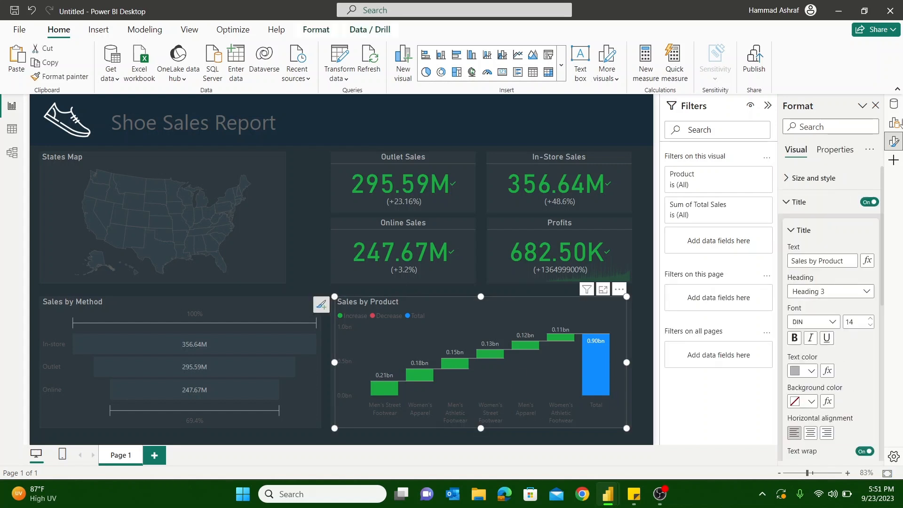
click(787, 203)
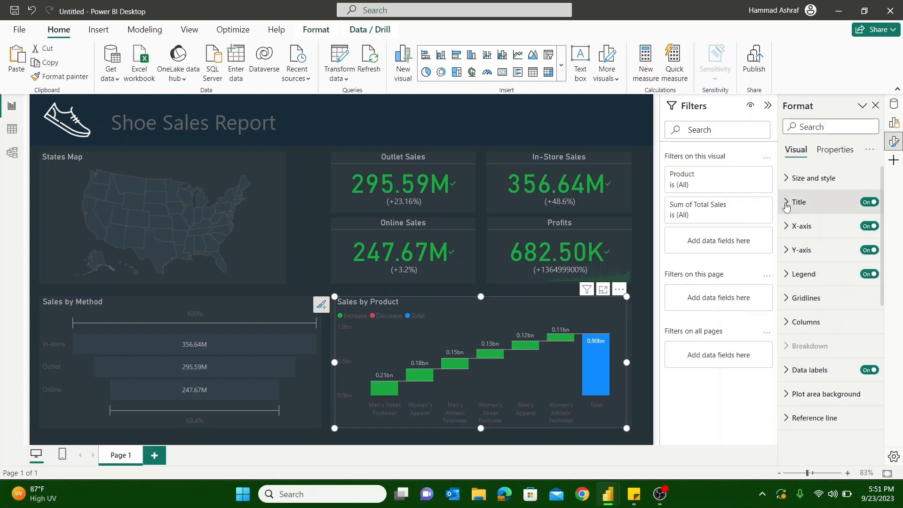
click(786, 323)
scroll(809, 324, down, 3)
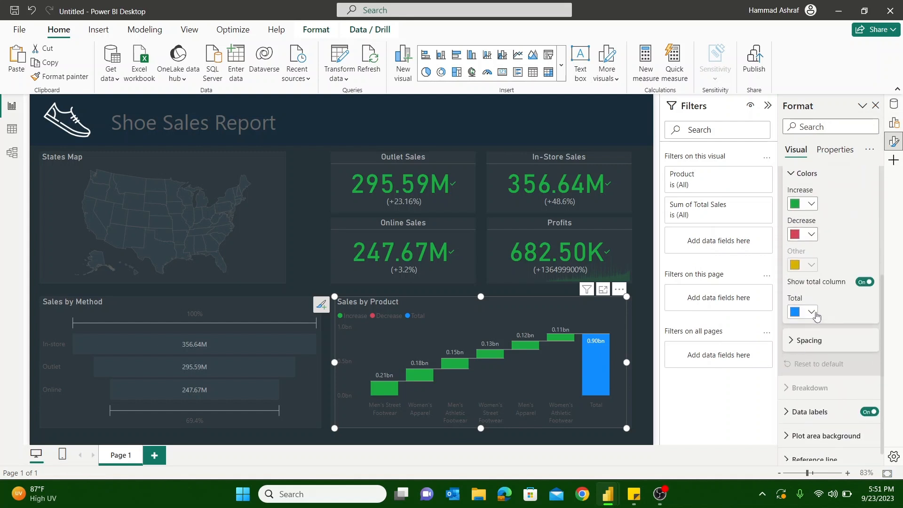
click(812, 313)
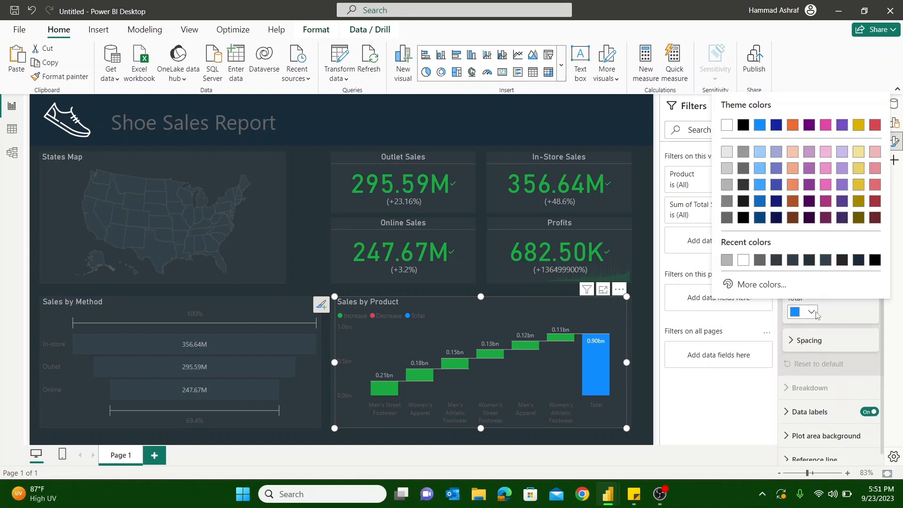
click(762, 261)
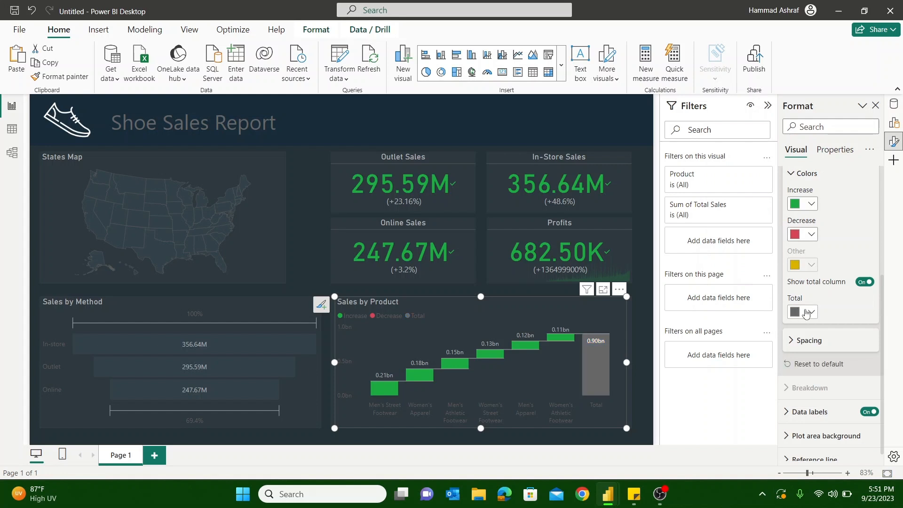
click(645, 342)
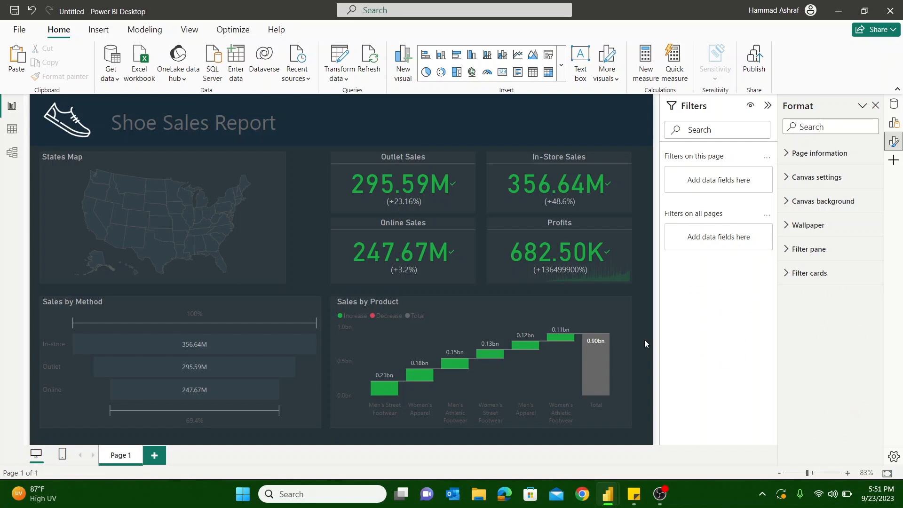
click(618, 348)
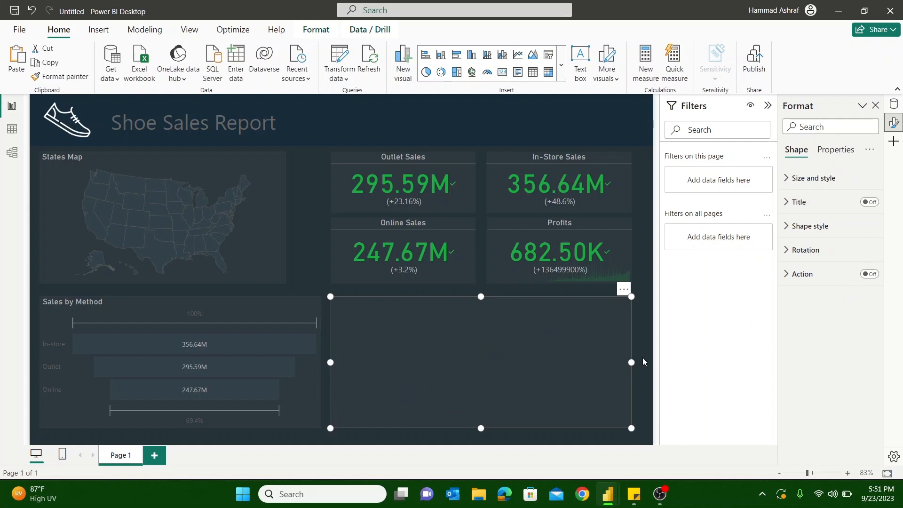
Step: Recolor the Total column of the Sales by Product waterfall chart with the dark slate shade from the recent colors
key(Delete)
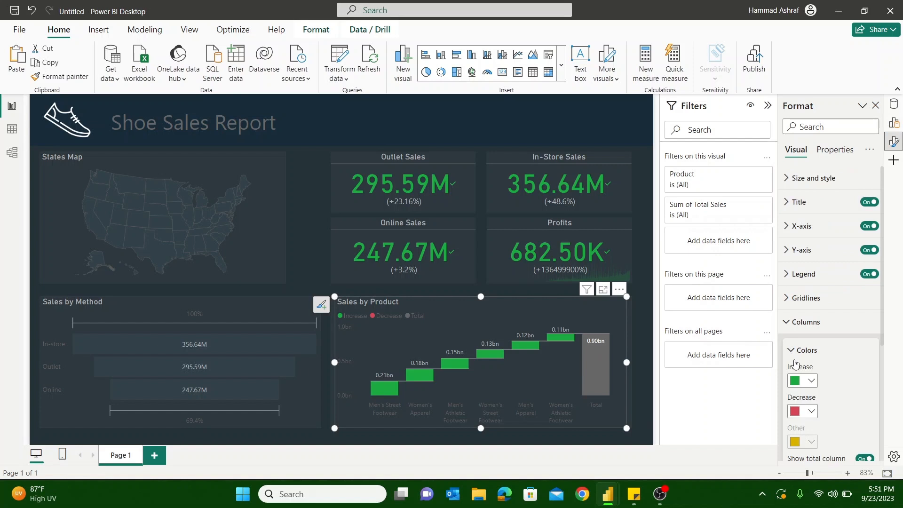
scroll(815, 400, down, 3)
click(803, 356)
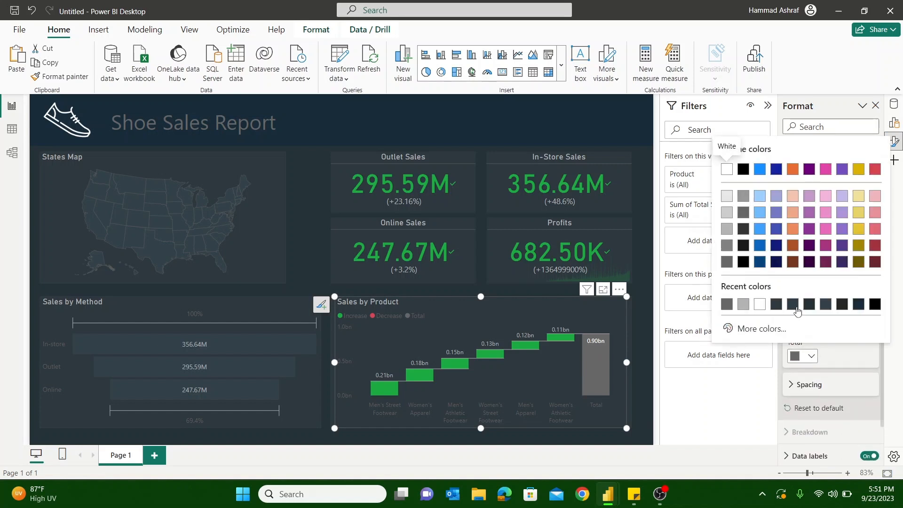
click(796, 310)
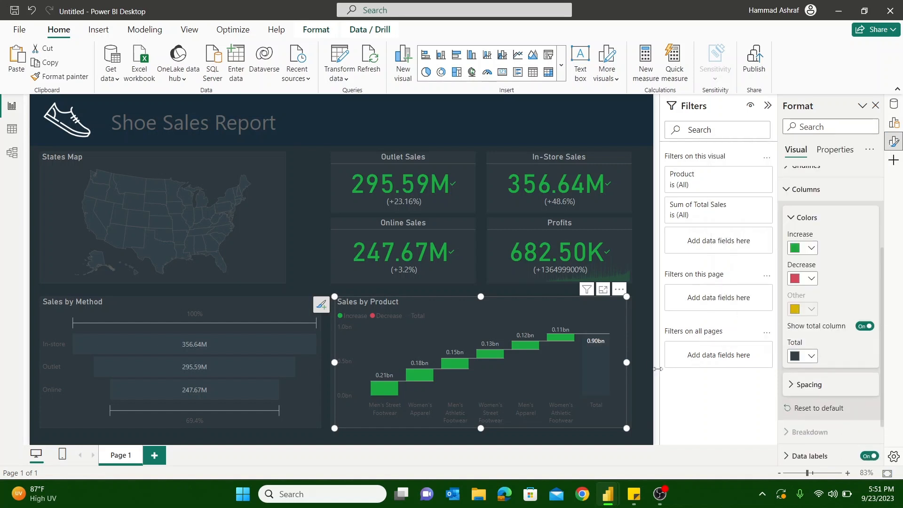
click(473, 287)
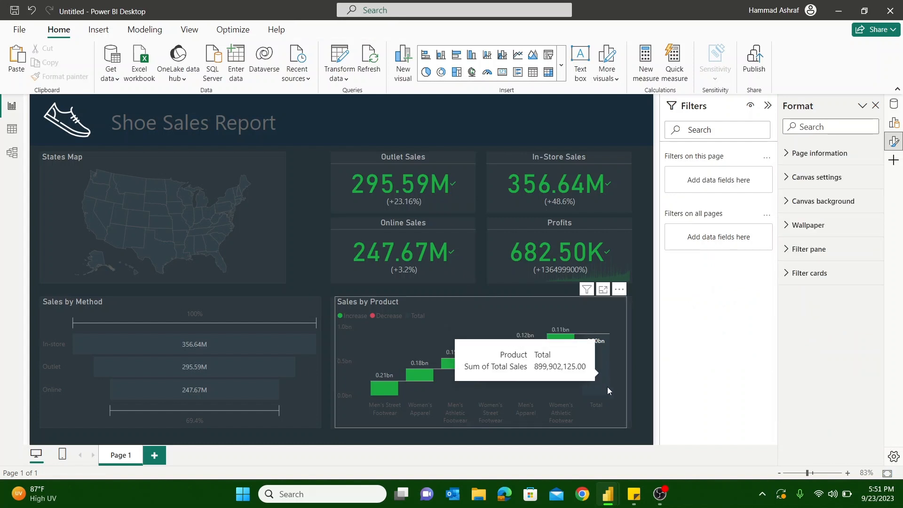
Step: Set the display units of the Sales by Product waterfall's data labels to Millions
click(616, 399)
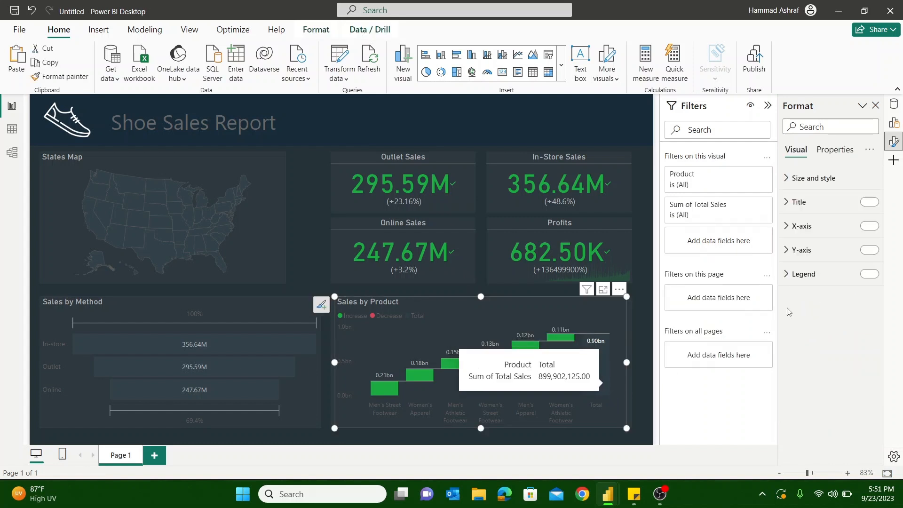
scroll(805, 357, down, 4)
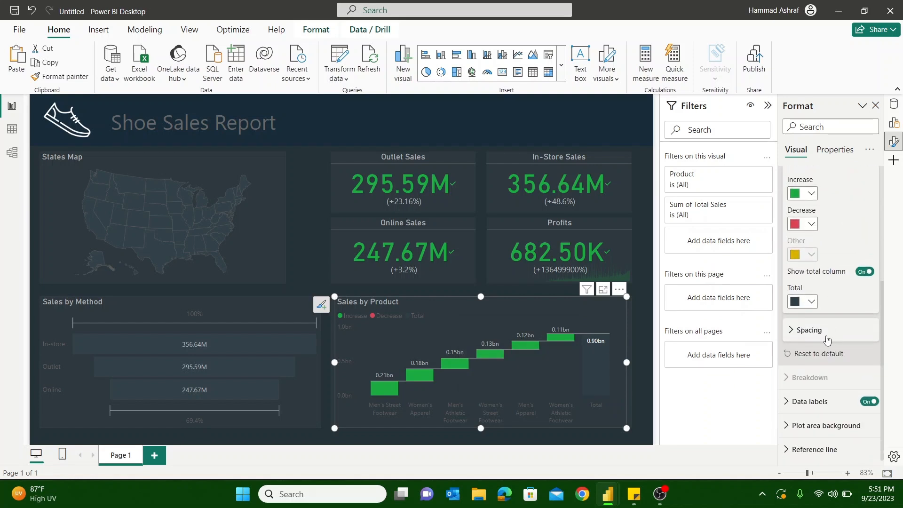
scroll(815, 306, up, 4)
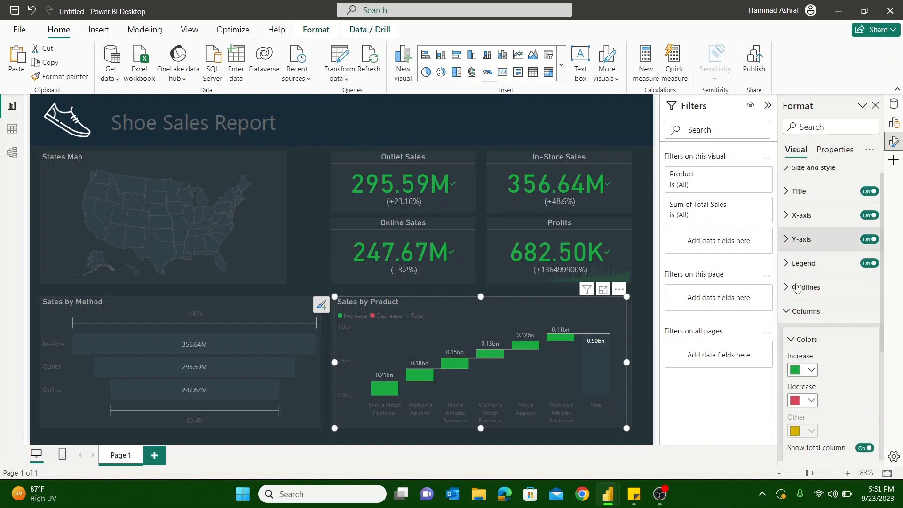
click(789, 312)
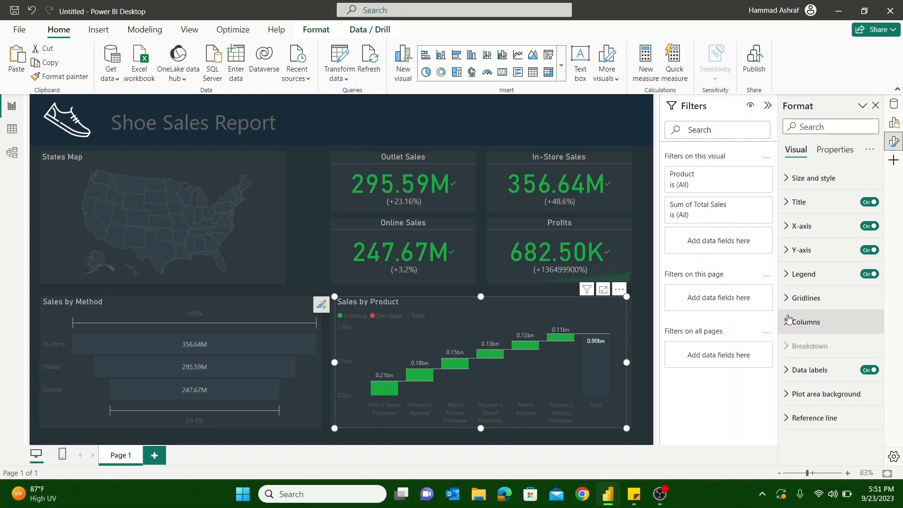
click(809, 370)
scroll(812, 365, down, 3)
click(808, 350)
scroll(811, 358, down, 2)
click(819, 371)
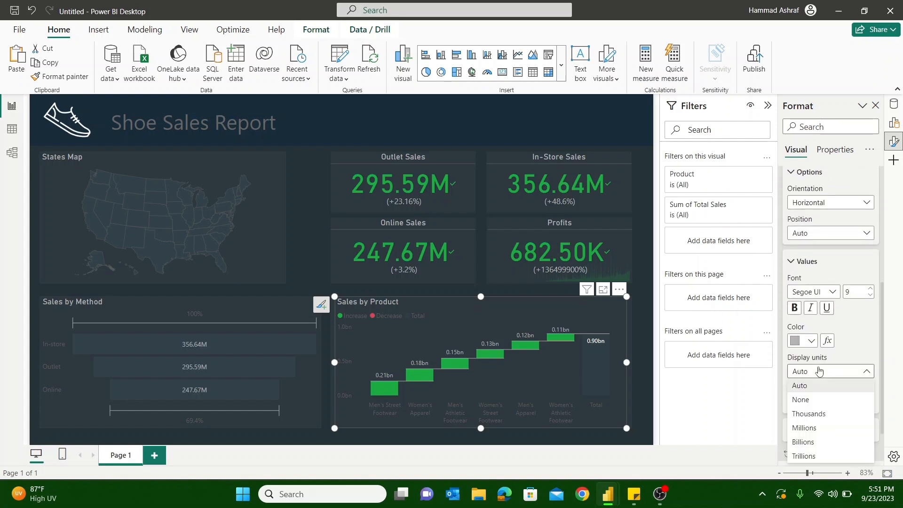
click(619, 338)
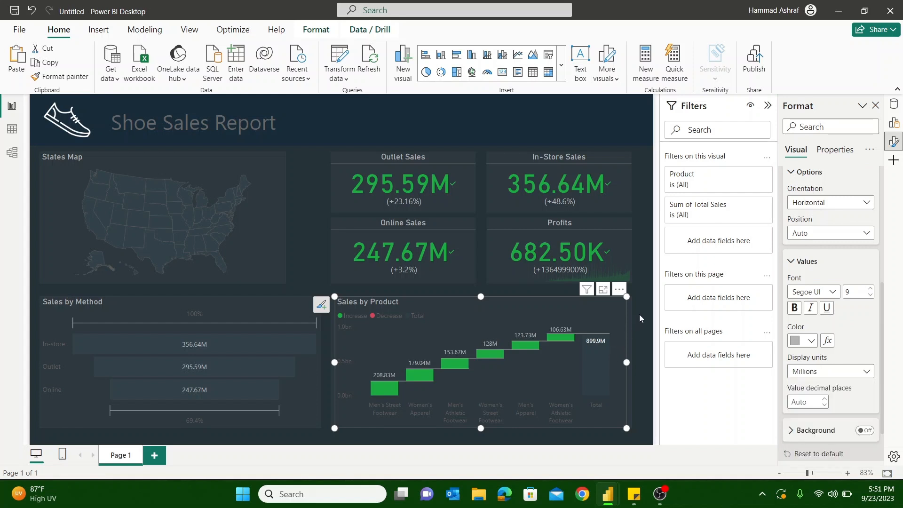
click(309, 279)
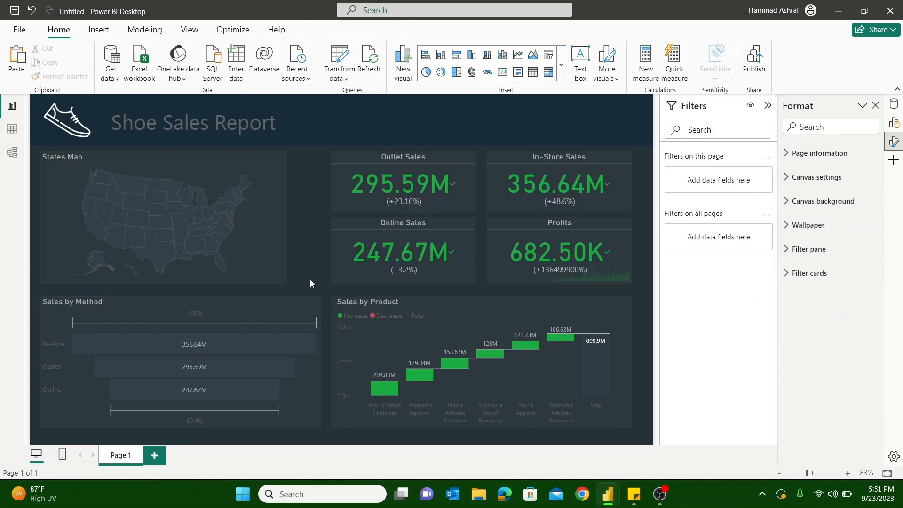
Step: Rename the report page to "Home" and duplicate it
double_click(121, 456)
text(Home)
key(Return)
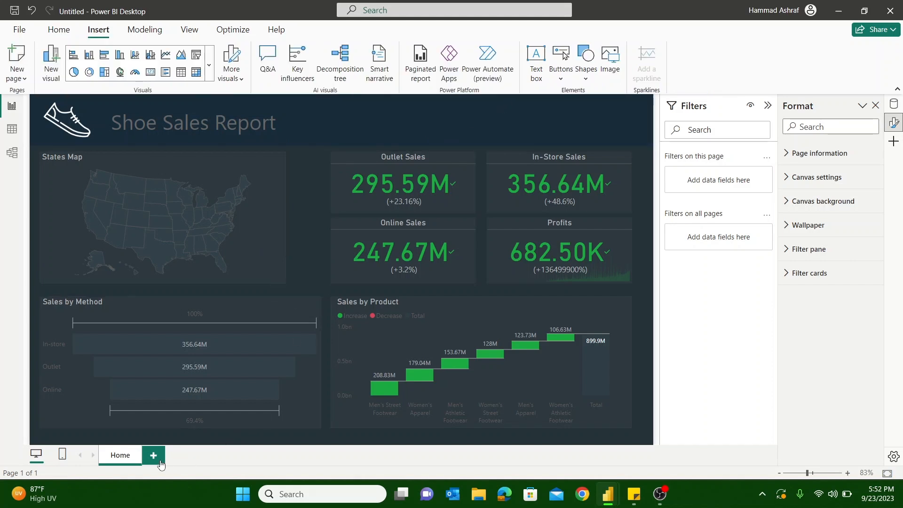
right_click(130, 461)
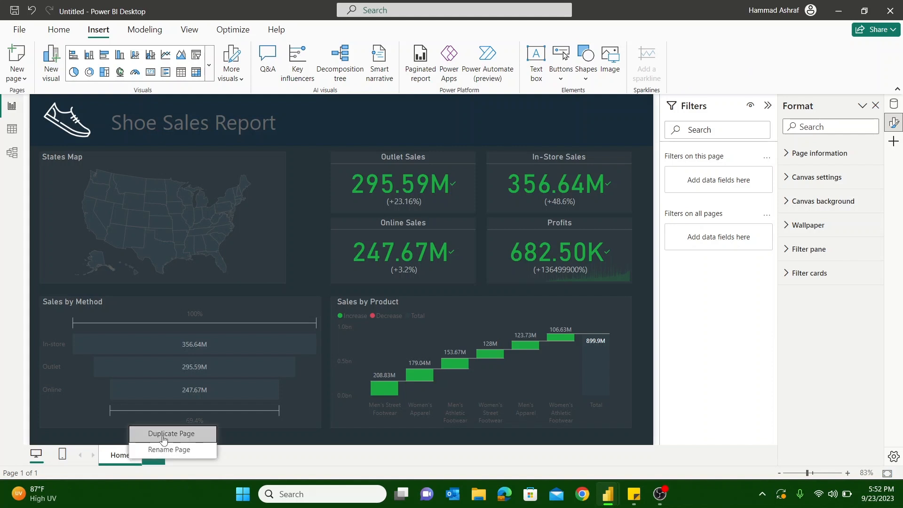
click(182, 455)
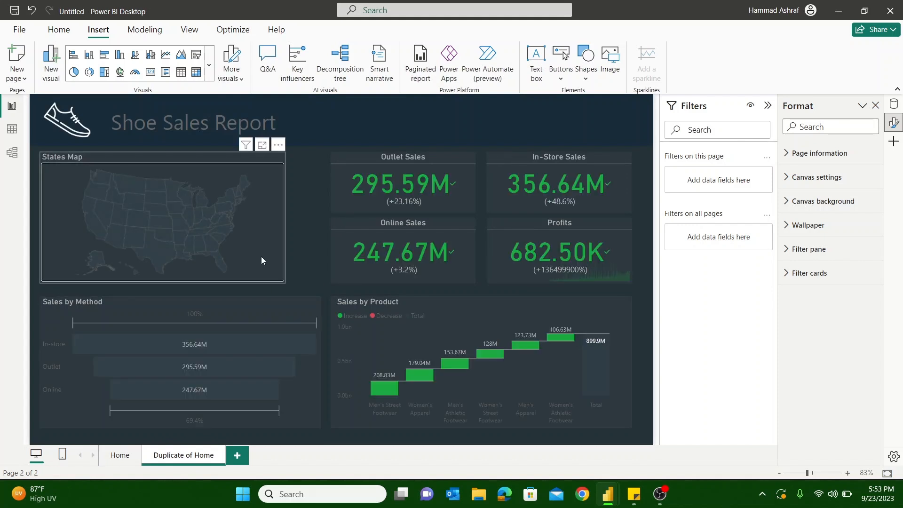
Step: Convert the States Map on the duplicated page to a donut chart and replace its fields with Sales Method as the legend
click(261, 258)
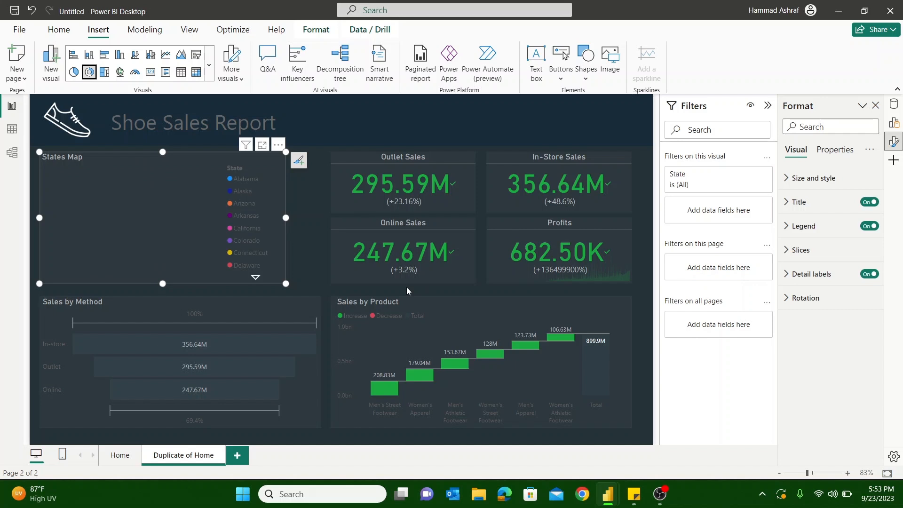
click(894, 122)
click(849, 187)
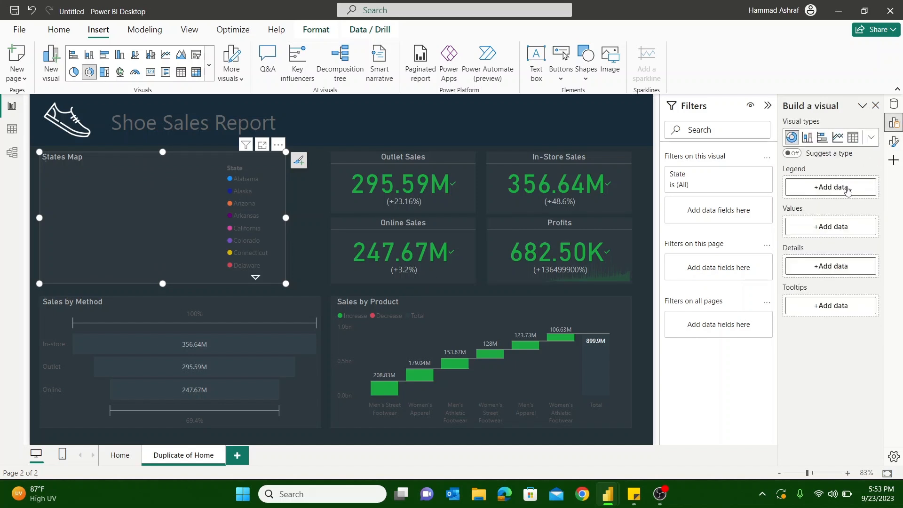
click(833, 189)
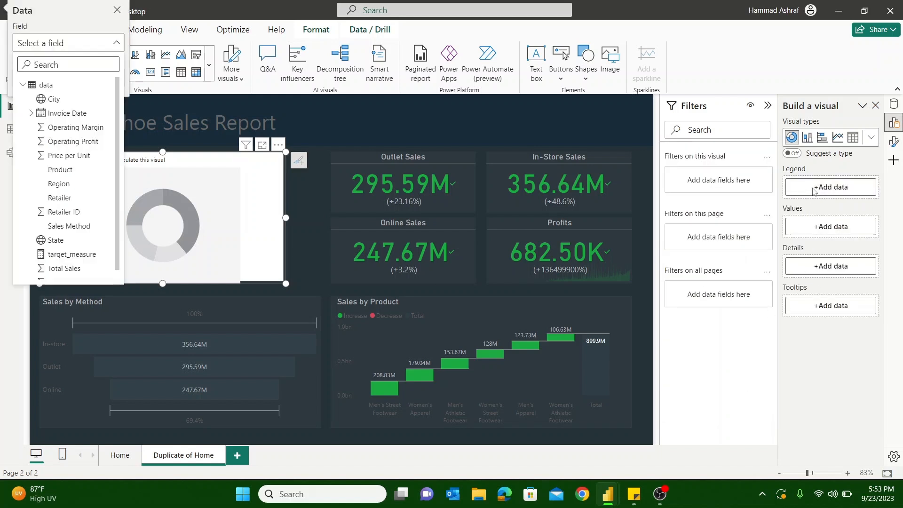
click(813, 189)
click(822, 192)
scroll(702, 307, down, 1)
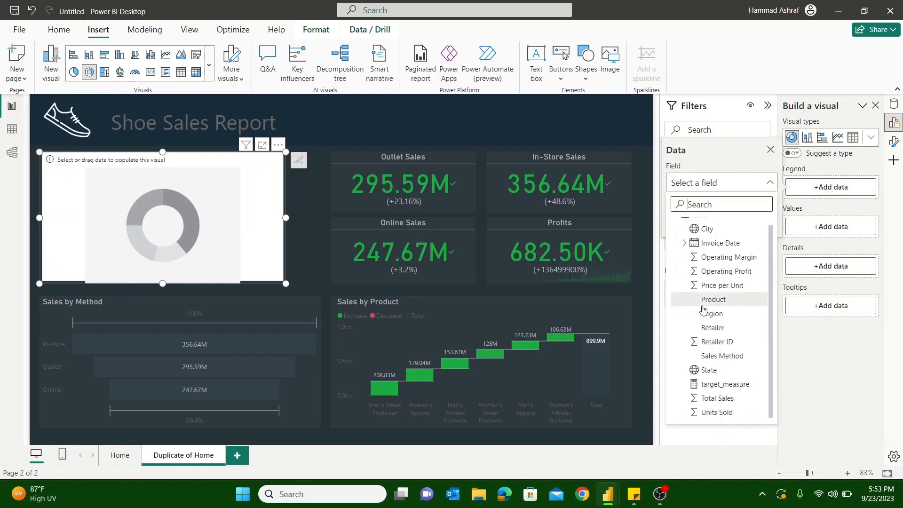
click(720, 360)
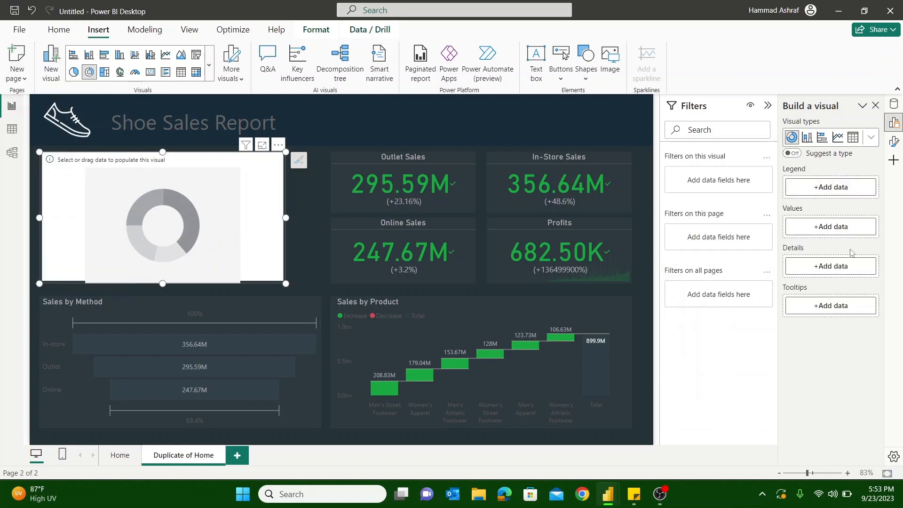
Step: Add Total Sales to the donut chart's values
click(822, 246)
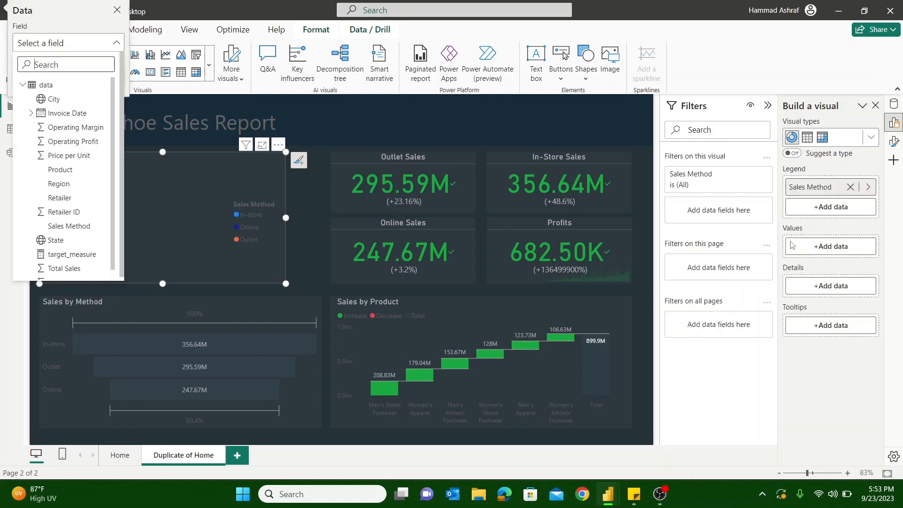
click(814, 231)
click(819, 248)
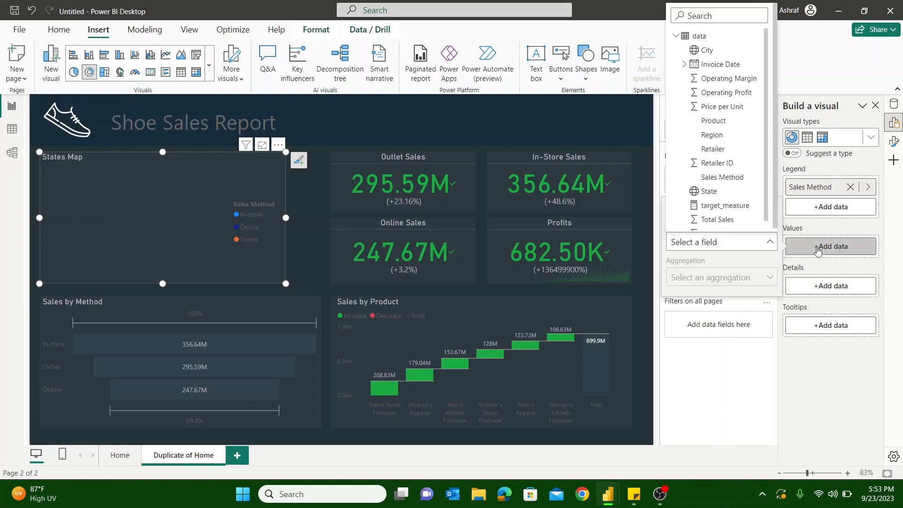
scroll(717, 179, down, 1)
click(720, 210)
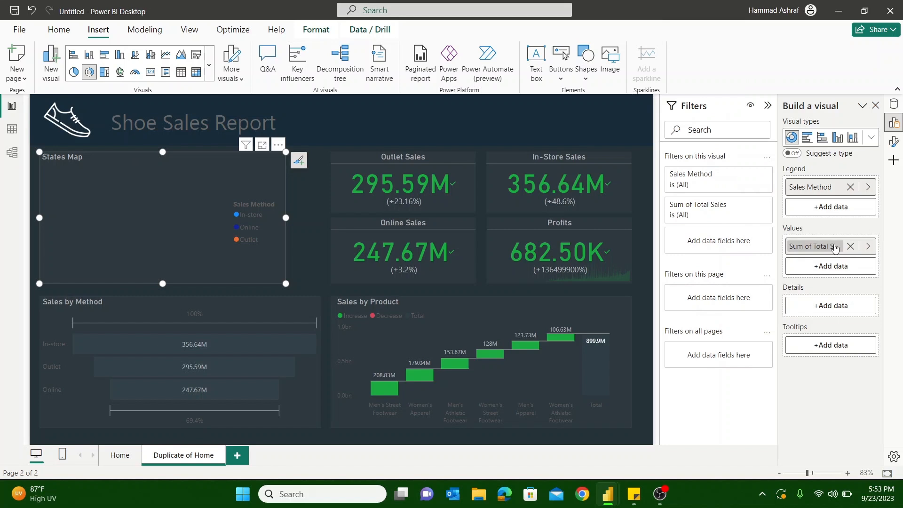
Step: Use Units Sold instead of Total Sales as the donut chart's values
click(826, 247)
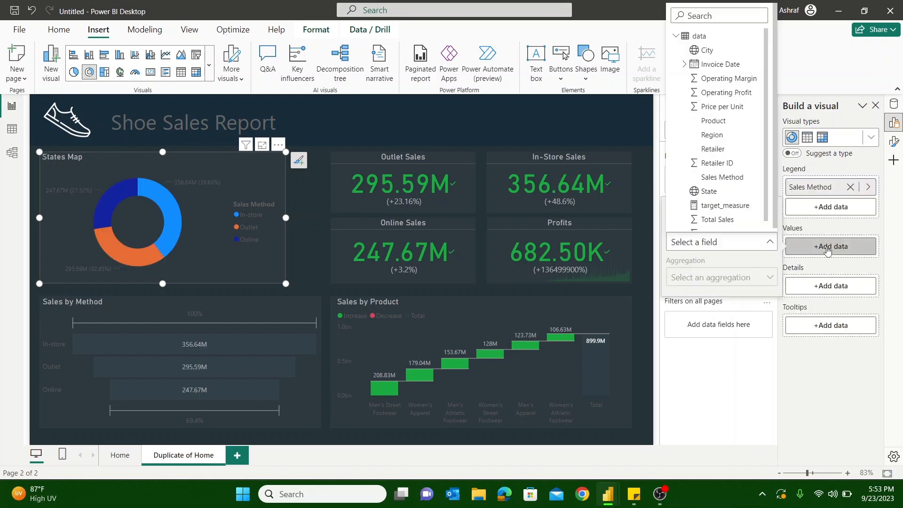
scroll(682, 178, down, 1)
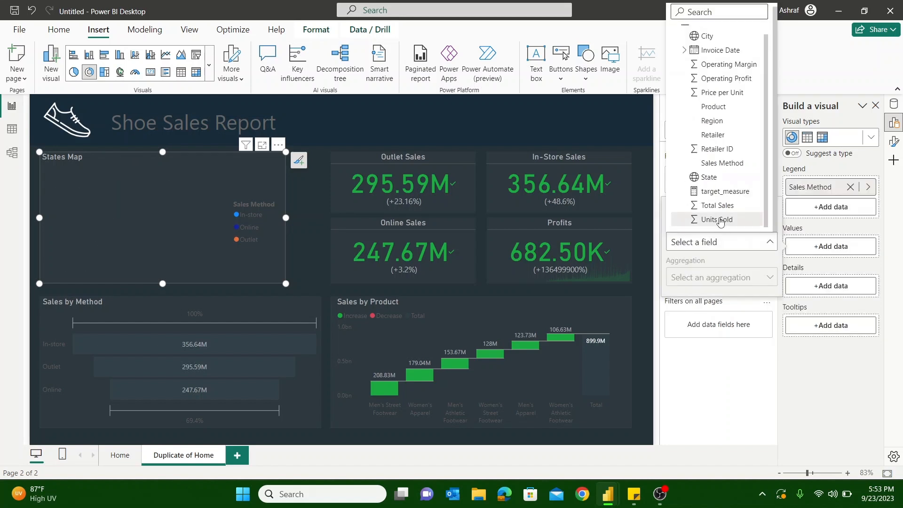
click(718, 220)
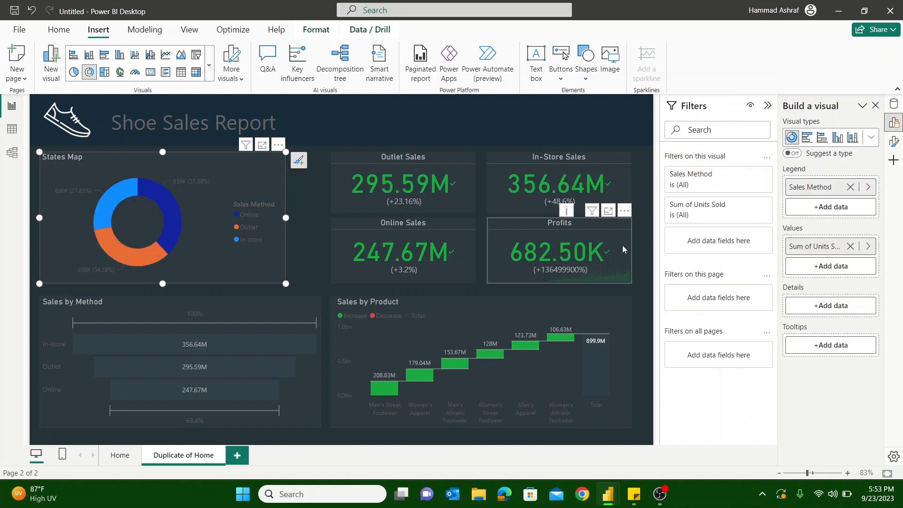
click(308, 250)
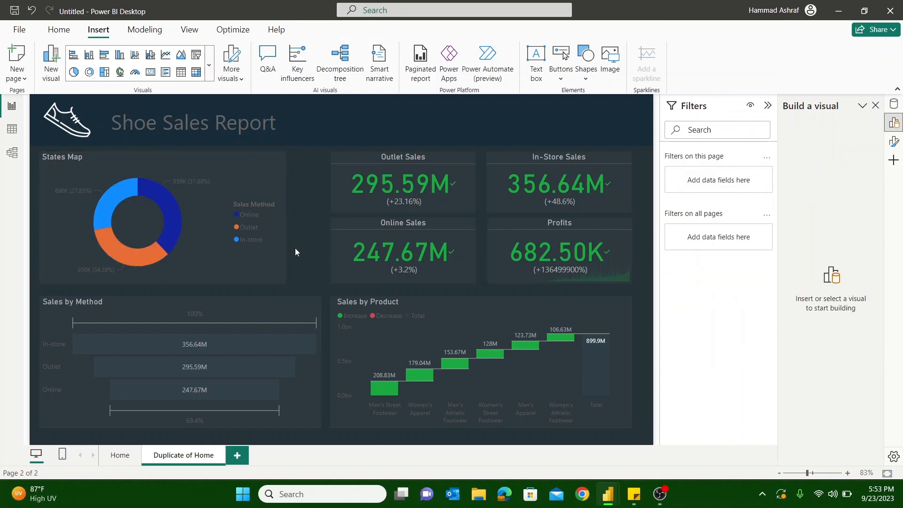
Step: Change the donut chart's title from "States Map" to "Units Sold by Methods"
click(75, 156)
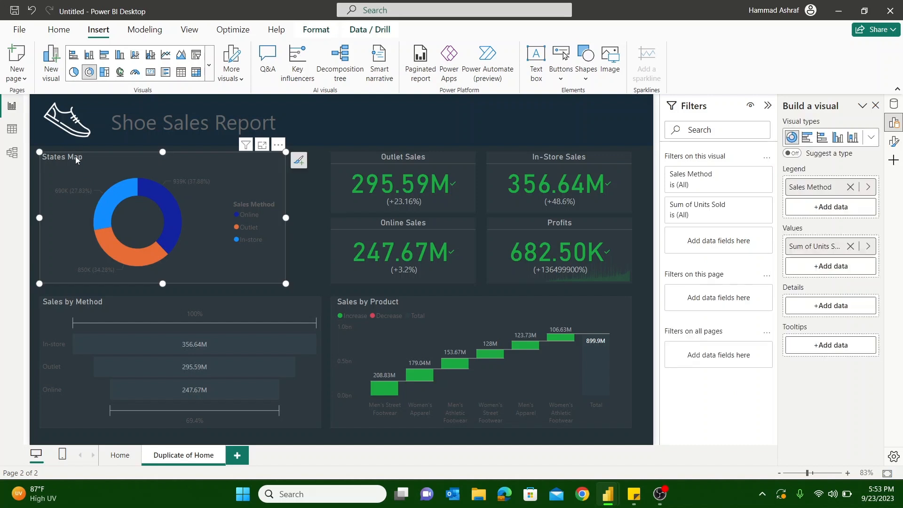
click(894, 141)
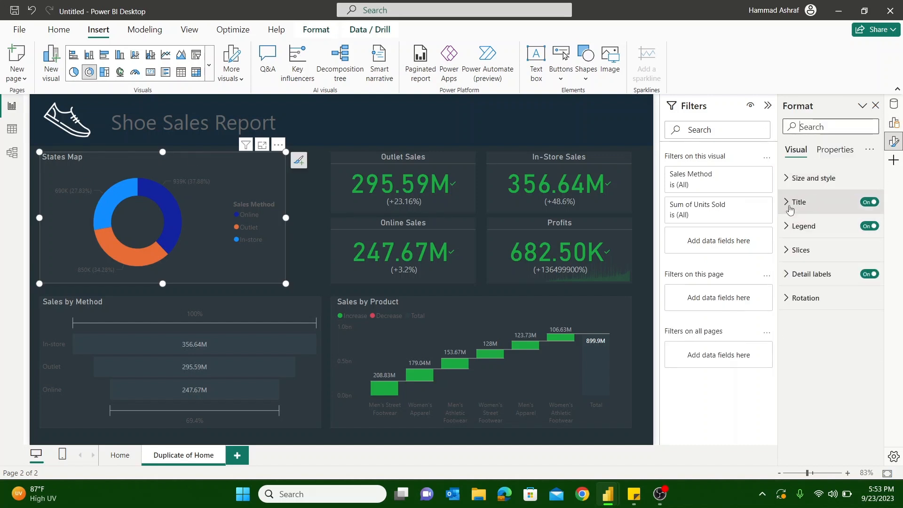
click(788, 206)
drag(832, 262, 772, 264)
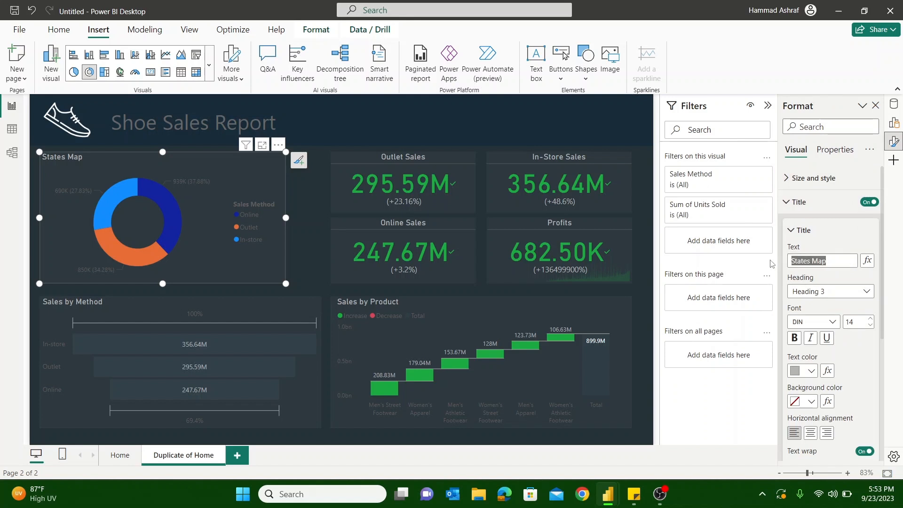
text(Unit Sold)
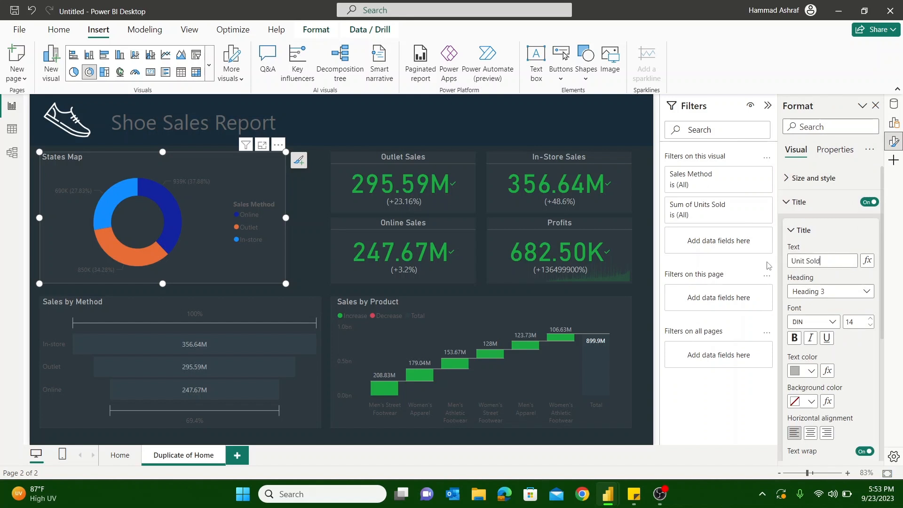
text(ts Sold)
click(807, 262)
text(s)
key(BackSpace)
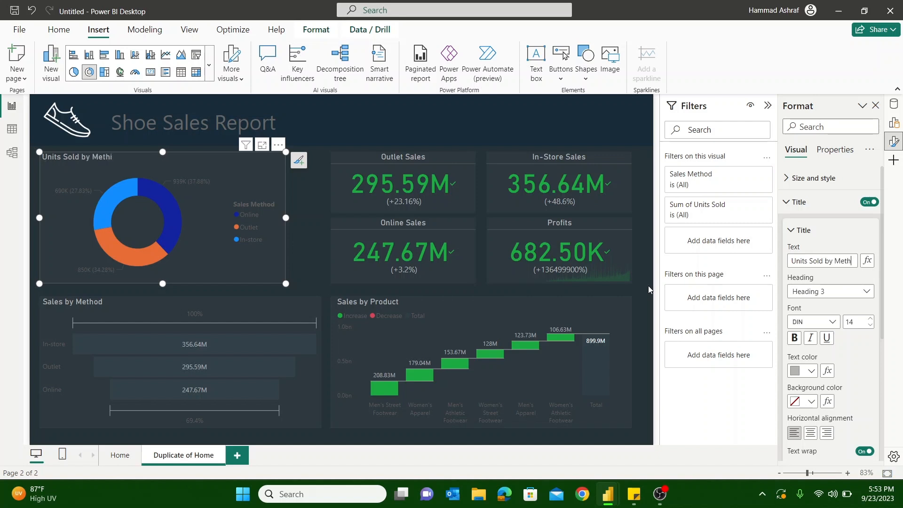
text(ods)
click(313, 274)
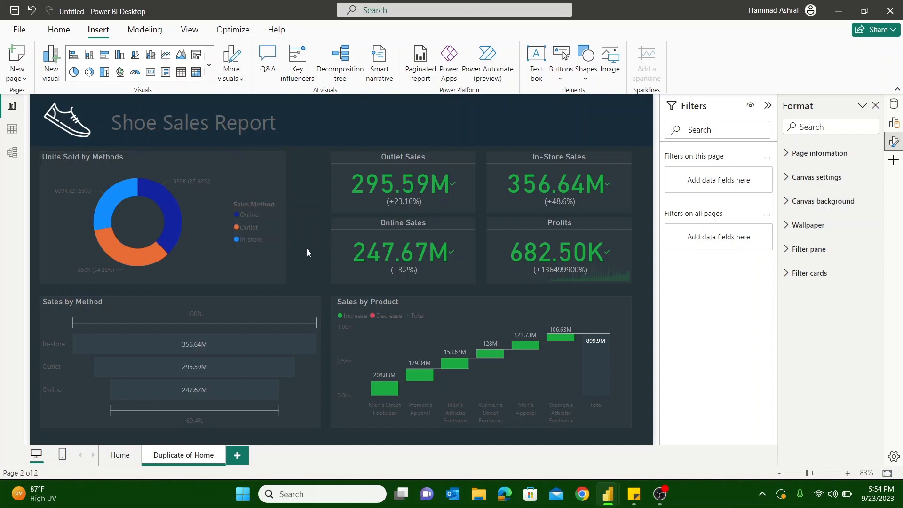
Step: Convert the Sales by Method funnel on the duplicated page to a combined line and column chart and show its field settings
click(306, 385)
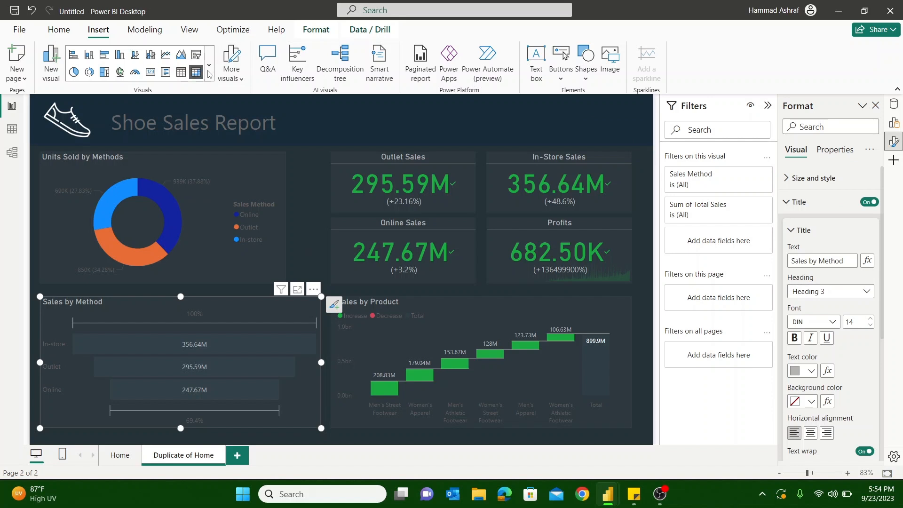
click(136, 55)
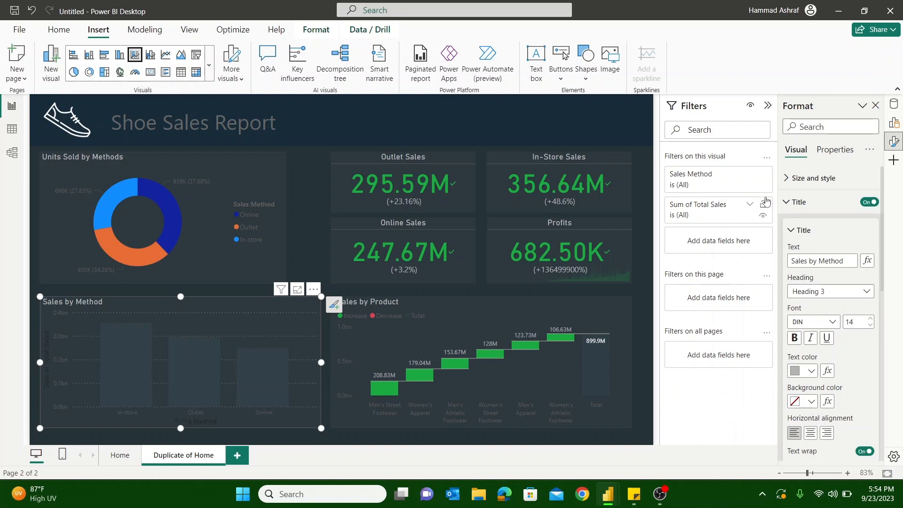
click(894, 123)
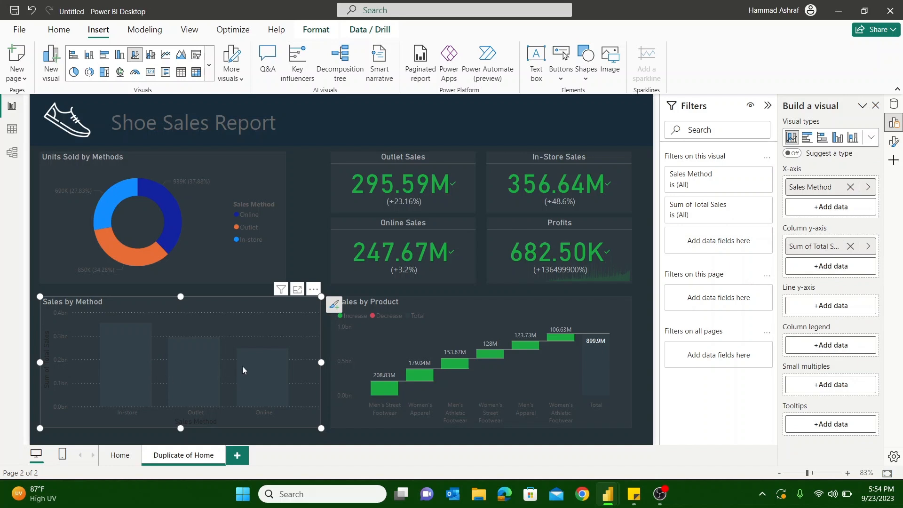
Step: Add Units Sold as the line y-axis values of the Sales by Method combo chart
click(819, 306)
scroll(719, 211, down, 1)
click(714, 277)
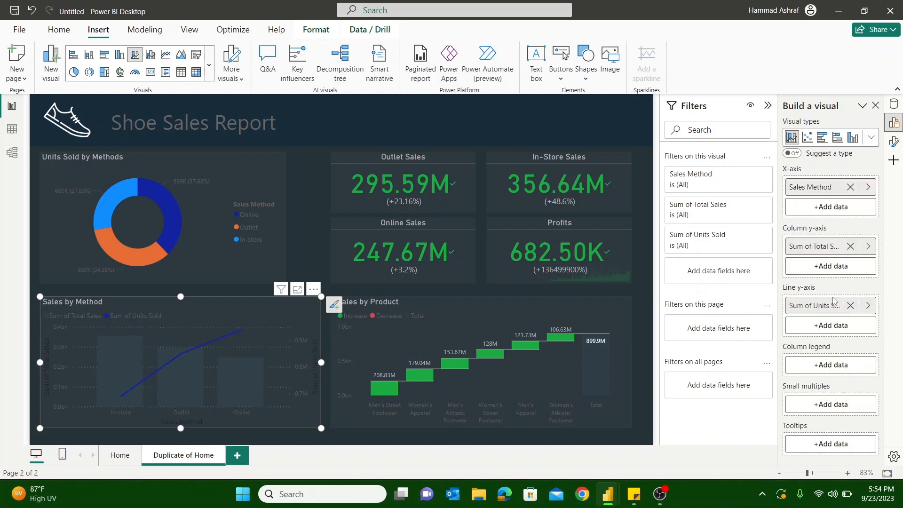
Step: Inspect the combo chart's Units Sold line and Total Sales column for the Online method
click(893, 141)
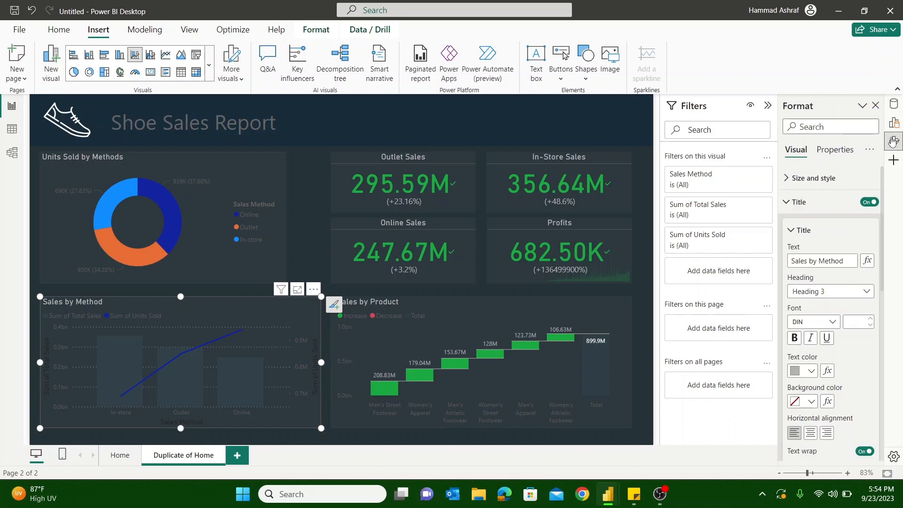
click(894, 123)
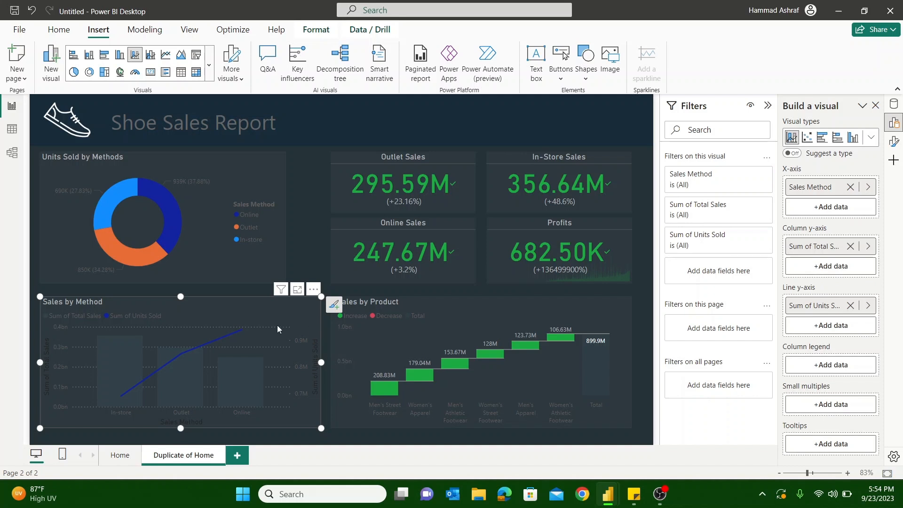
click(894, 141)
click(794, 202)
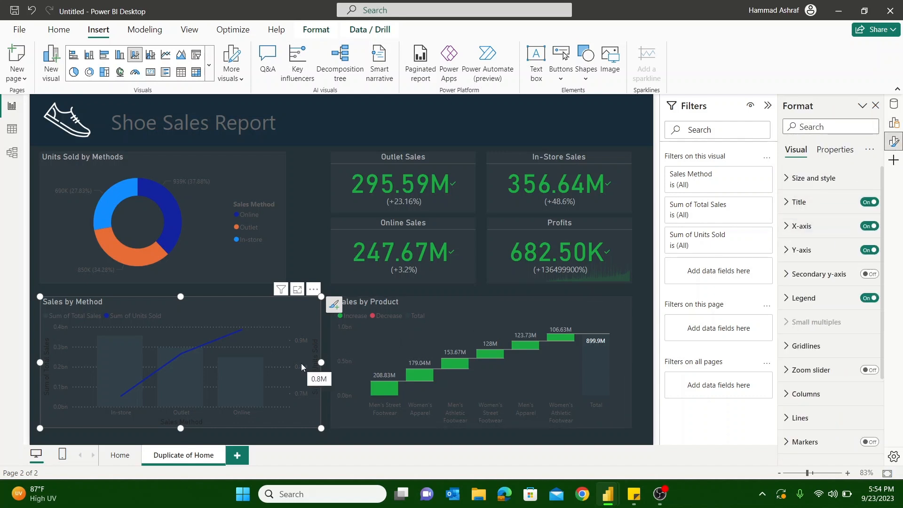
mouse_move(241, 331)
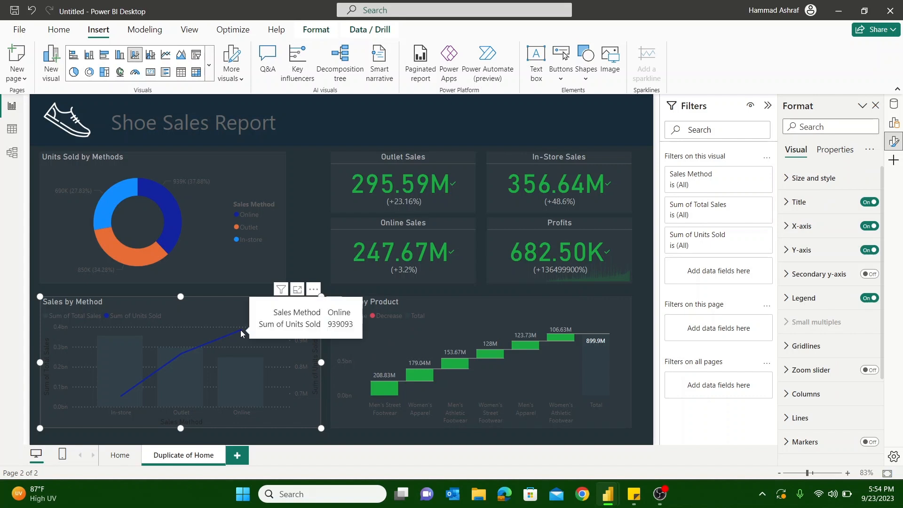
mouse_move(230, 389)
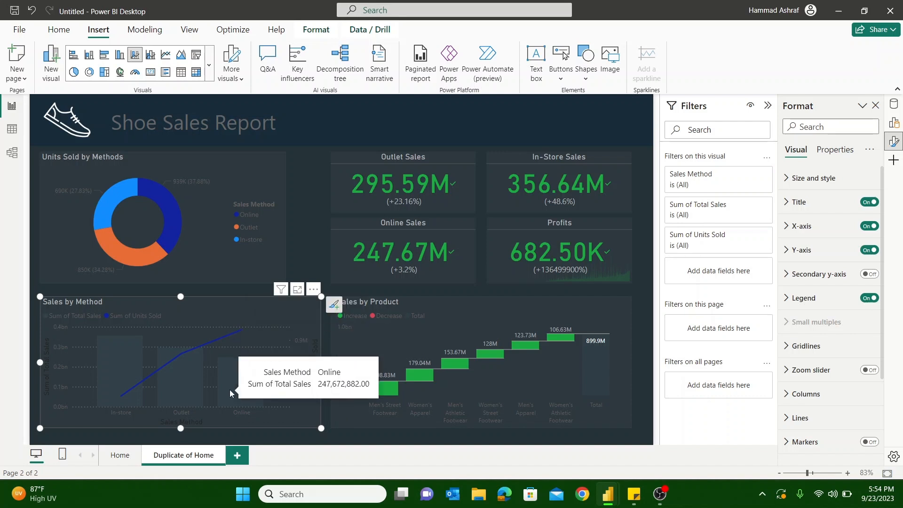
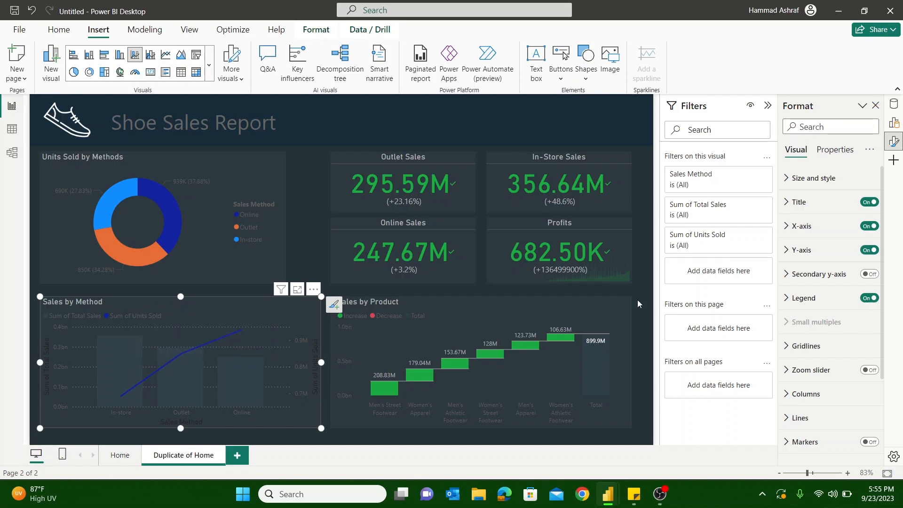
click(761, 282)
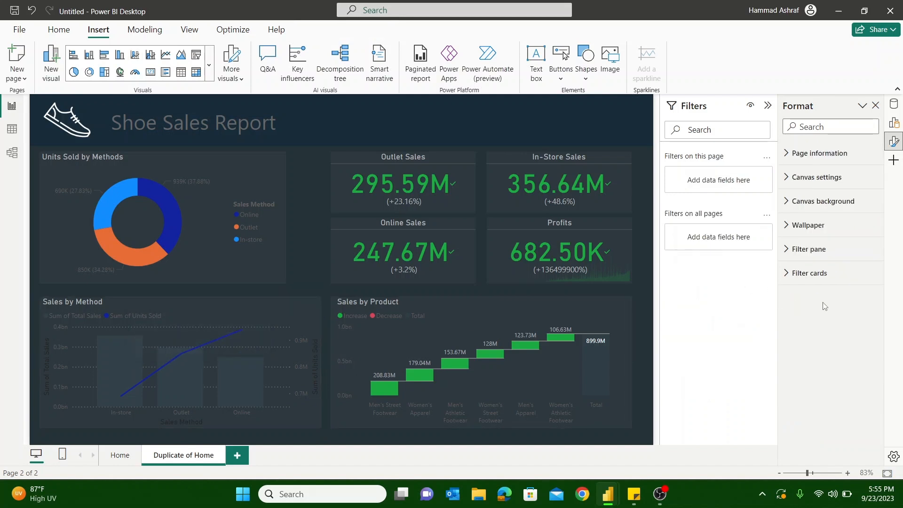
Step: Turn off the X-axis and Y-axis titles and the horizontal gridlines on the Sales by Method chart
click(308, 319)
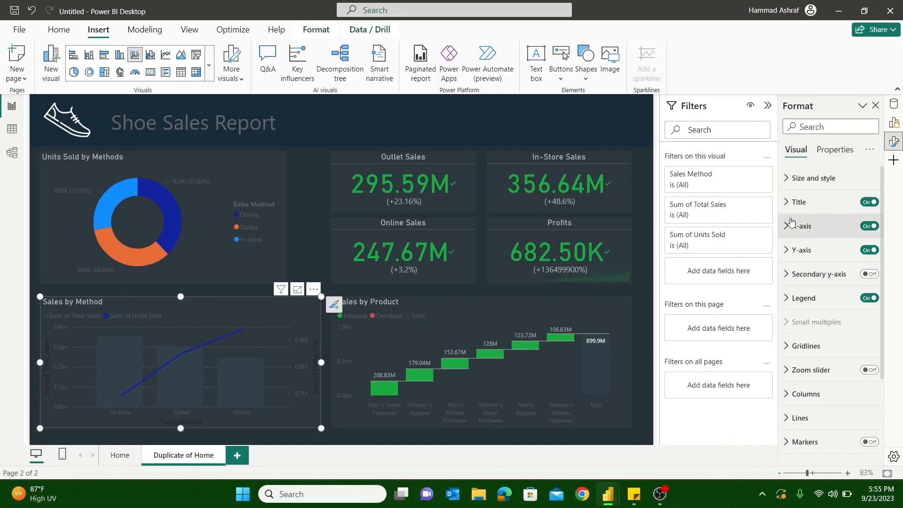
click(785, 228)
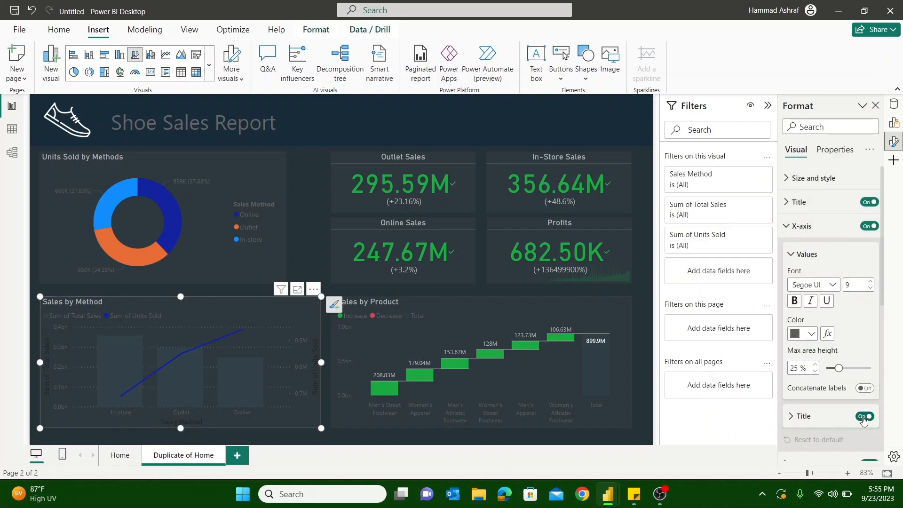
click(787, 228)
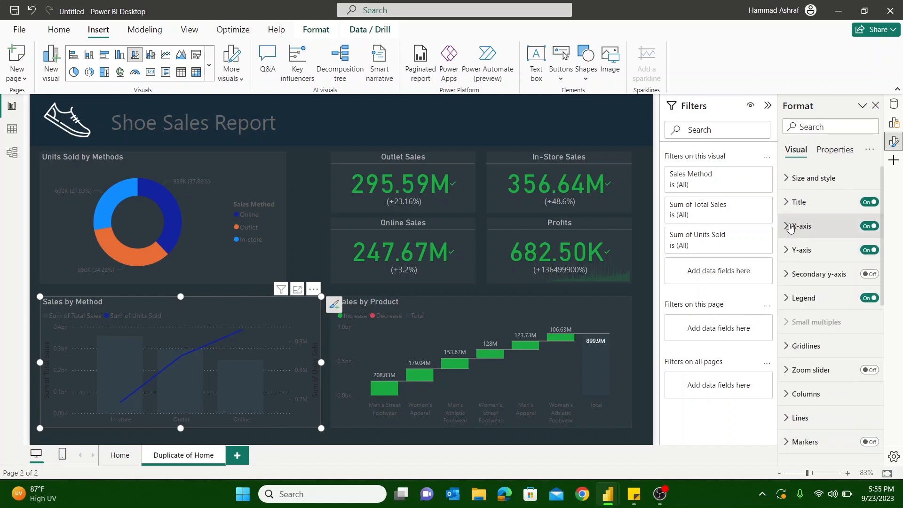
click(790, 249)
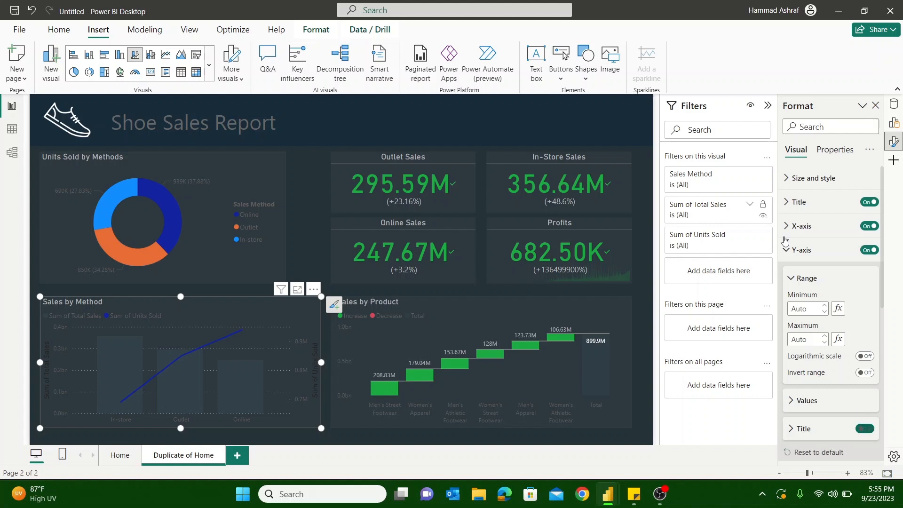
click(789, 252)
click(792, 345)
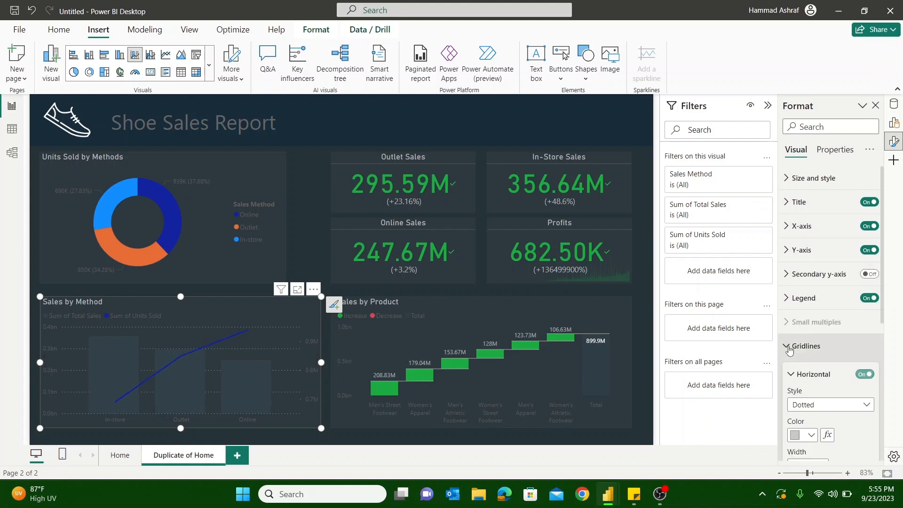
click(865, 376)
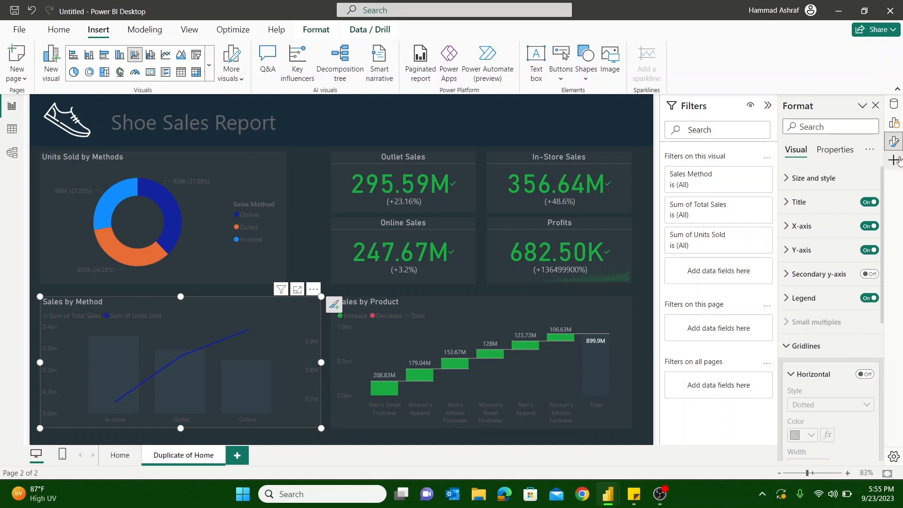
Step: Rename the chart's column y-axis field as "Total Sales"
click(894, 125)
double_click(812, 246)
text(Totals)
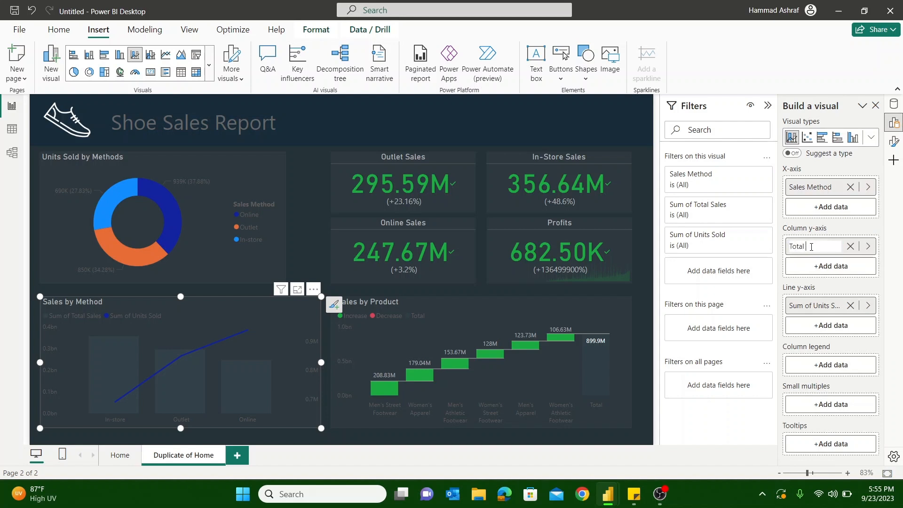
Step: Try to remove "Sum of" from the line y-axis field's name
double_click(814, 306)
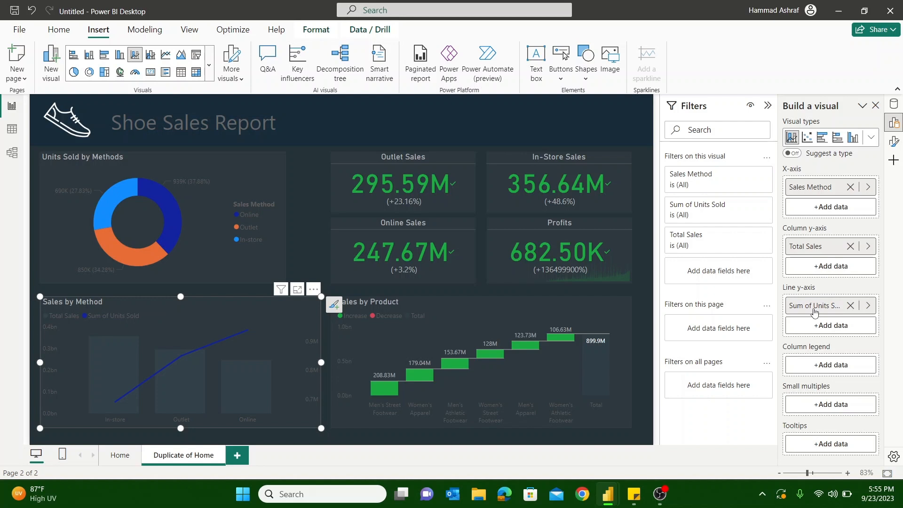
double_click(814, 310)
click(809, 307)
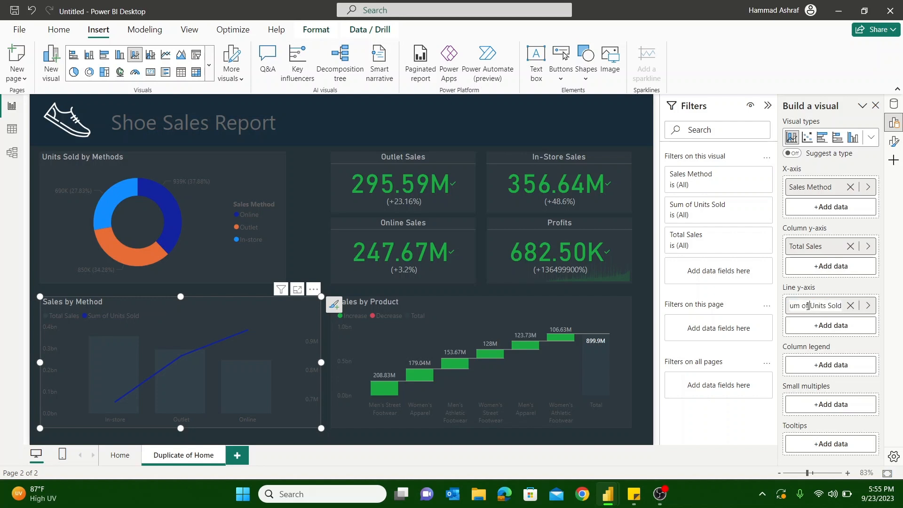
key(BackSpace)
key(BackSpace)
key(BackSpace)
key(BackSpace)
key(BackSpace)
key(BackSpace)
key(BackSpace)
click(650, 315)
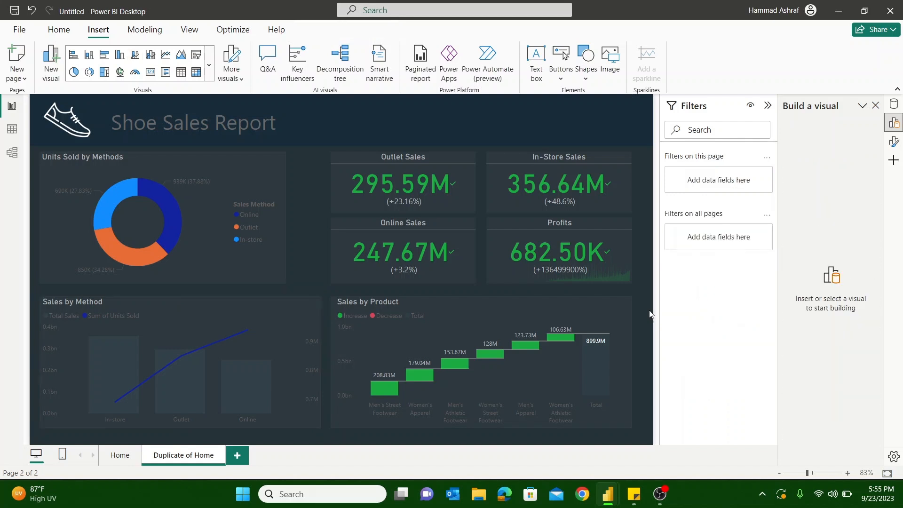
Step: Rename the Sales by Method chart's line y-axis field as "Units Sold"
click(194, 330)
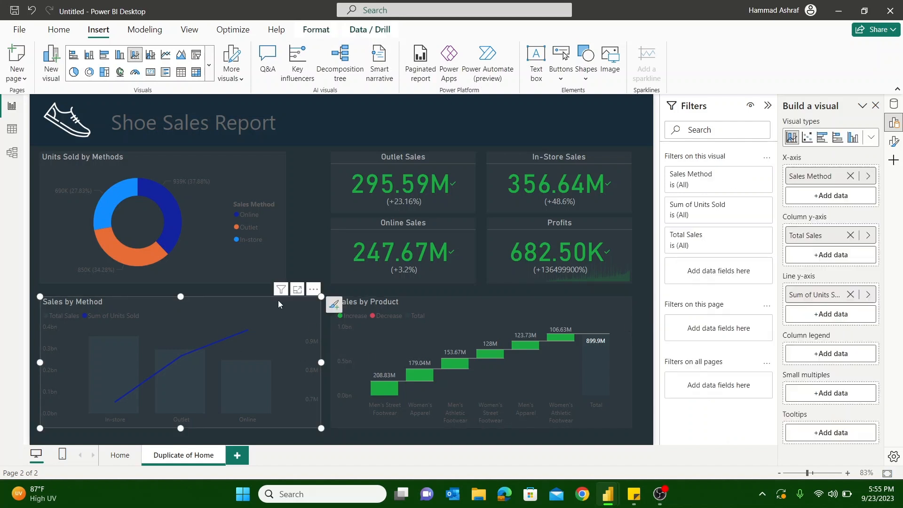
double_click(802, 306)
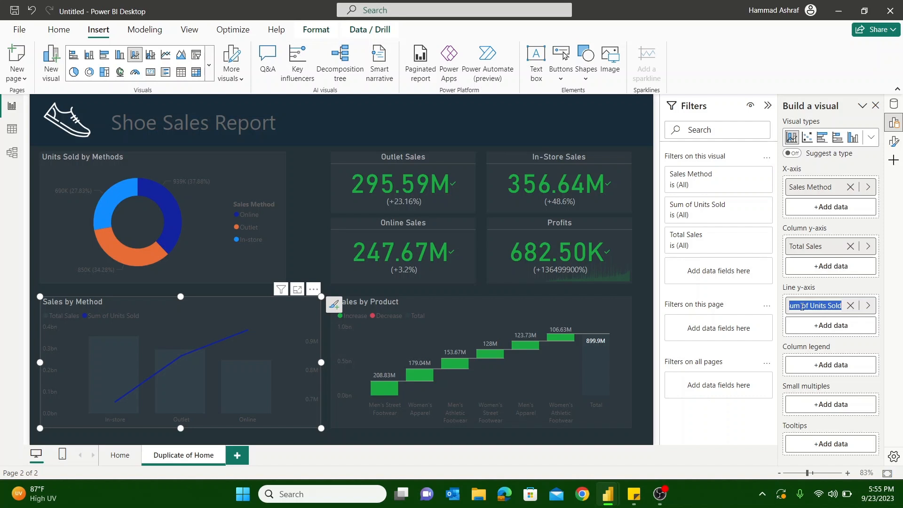
key(Right)
key(Left)
key(BackSpace)
key(BackSpace)
key(BackSpace)
key(BackSpace)
key(BackSpace)
key(BackSpace)
key(BackSpace)
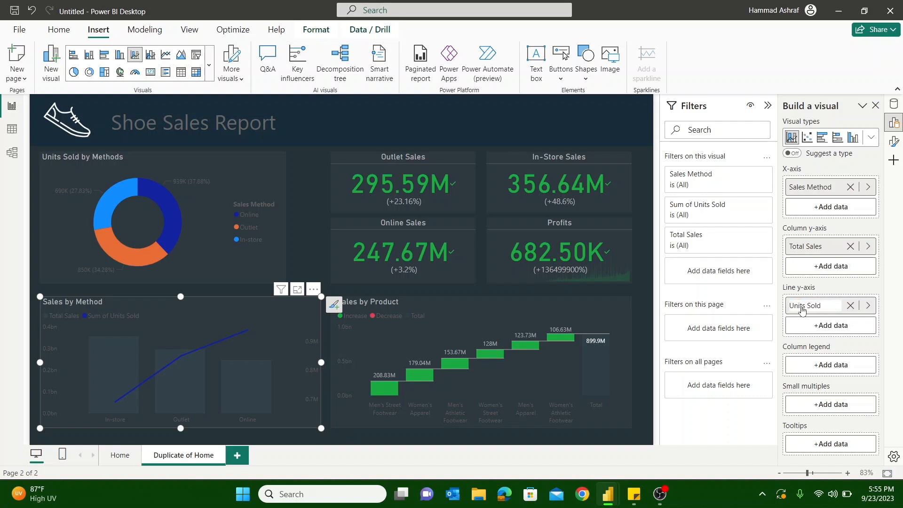
key(Return)
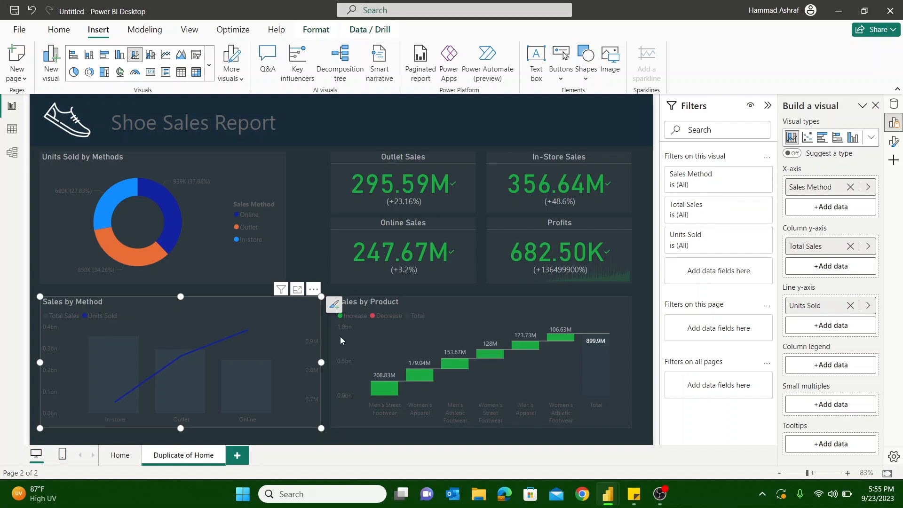
click(326, 393)
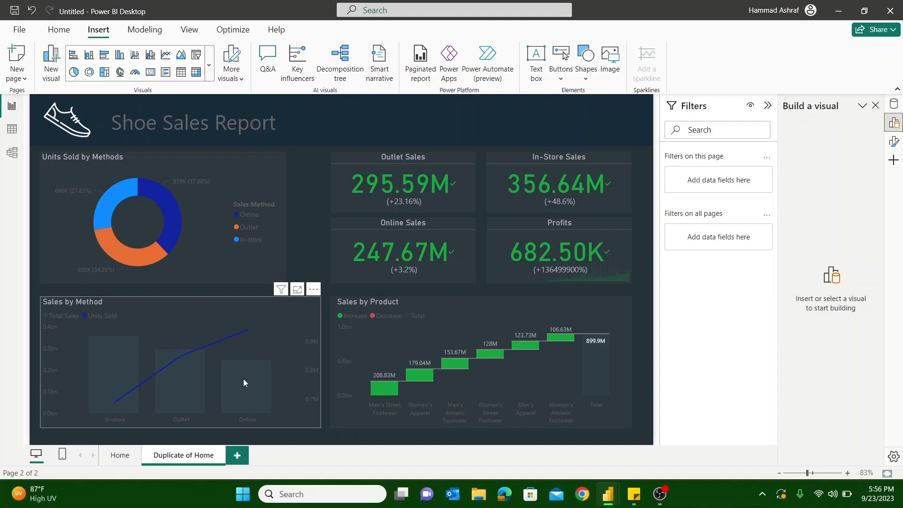
mouse_move(212, 346)
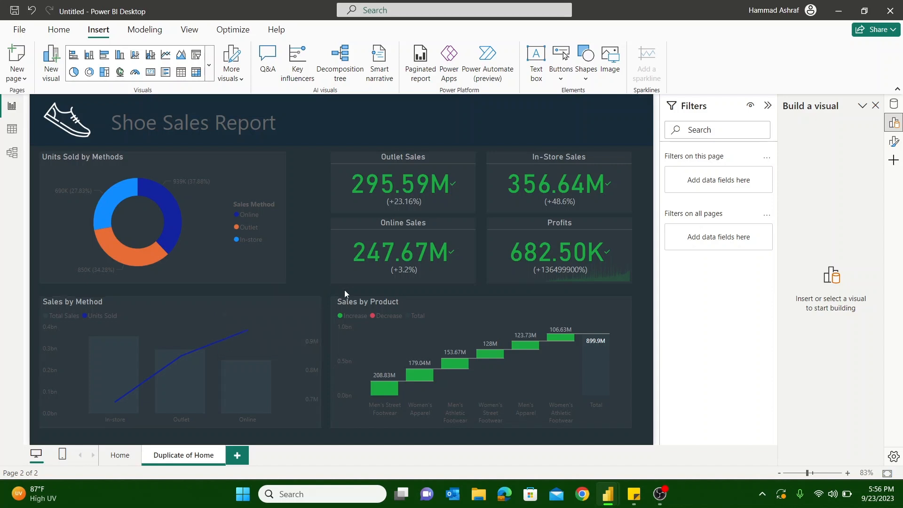
Step: Convert the Sales by Product waterfall chart on the duplicated page to an area chart
click(495, 317)
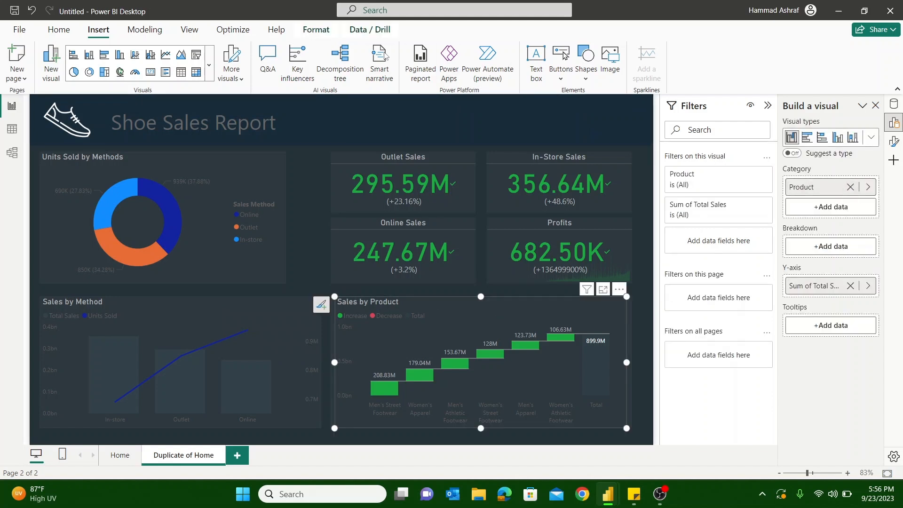
click(209, 66)
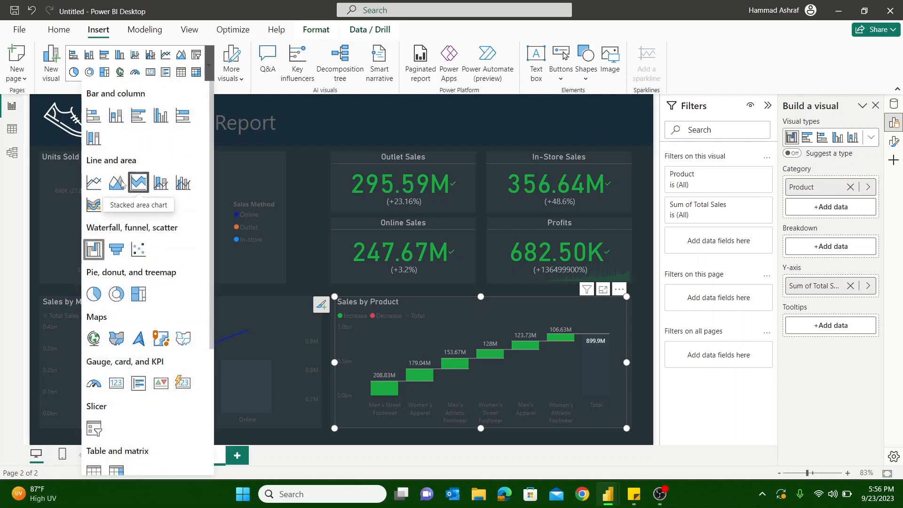
click(607, 416)
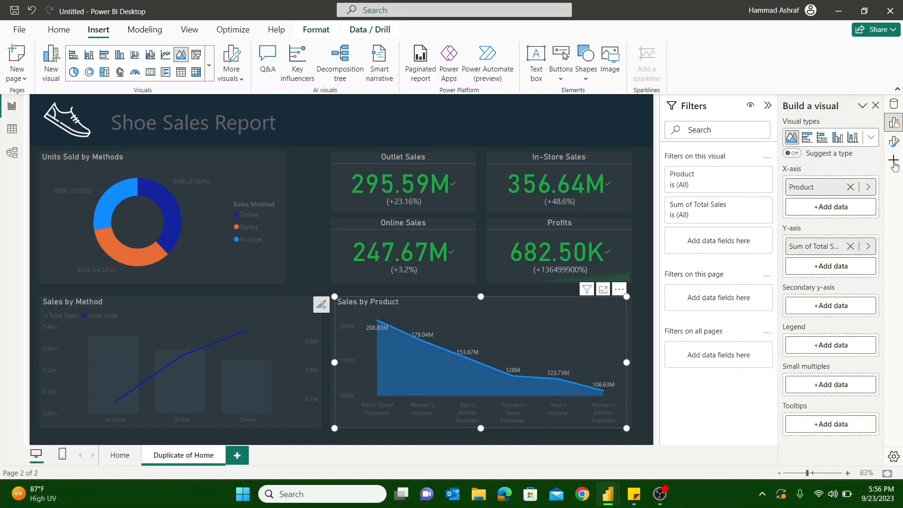
Step: Replace Product with Invoice Date on the area chart's X-axis
click(895, 140)
click(894, 124)
click(850, 187)
click(837, 191)
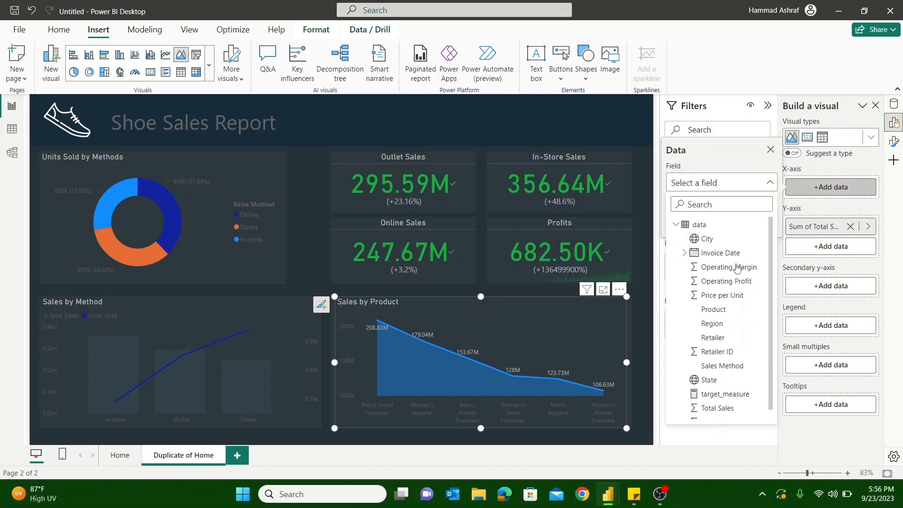
click(715, 257)
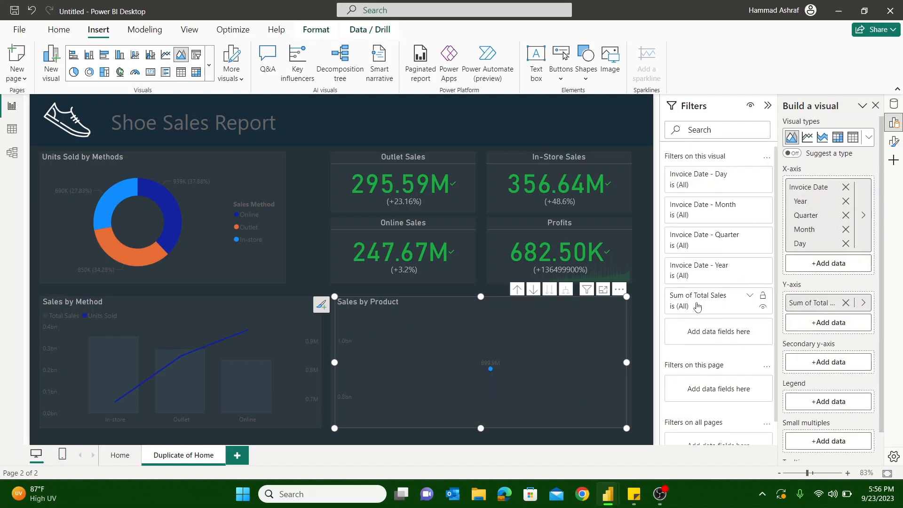
Step: Remove the Year, Quarter and Day levels from the X-axis date hierarchy, keeping only Month
click(845, 201)
click(846, 200)
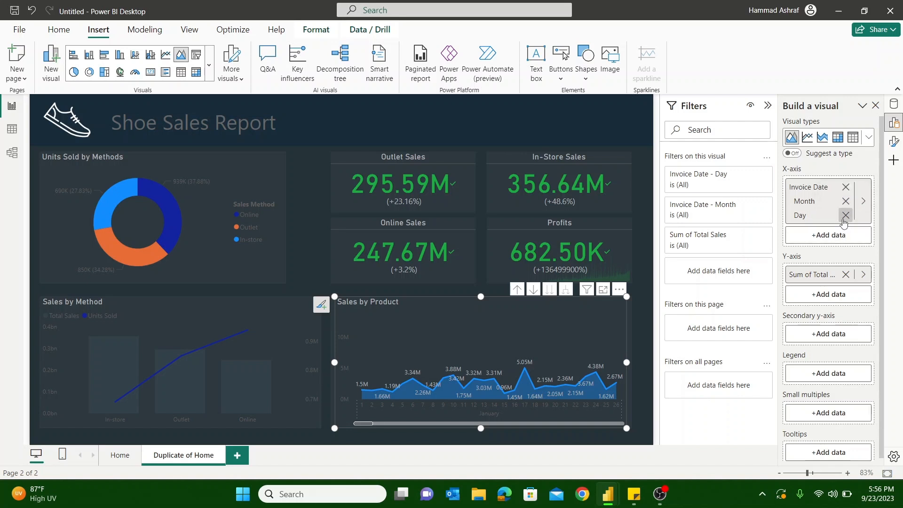
click(845, 215)
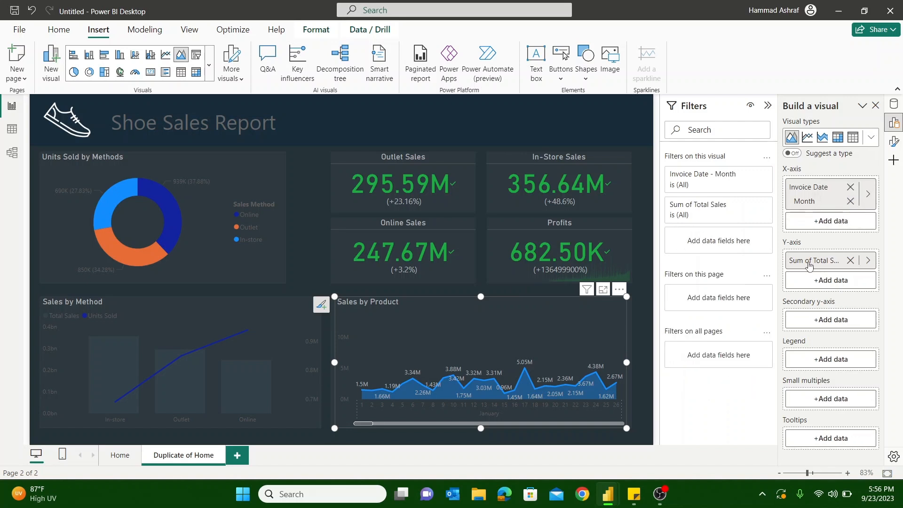
click(635, 353)
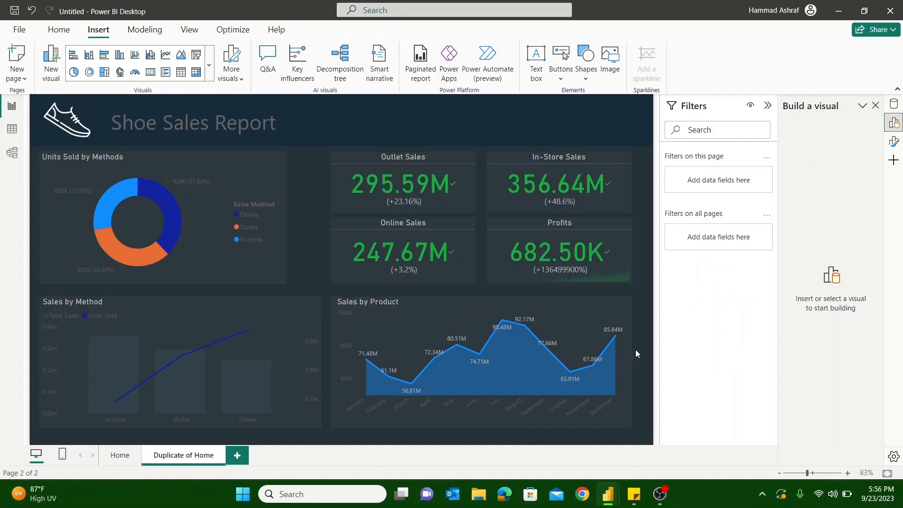
Step: Retitle the Sales by Product area chart as "Monthly Sales"
click(395, 300)
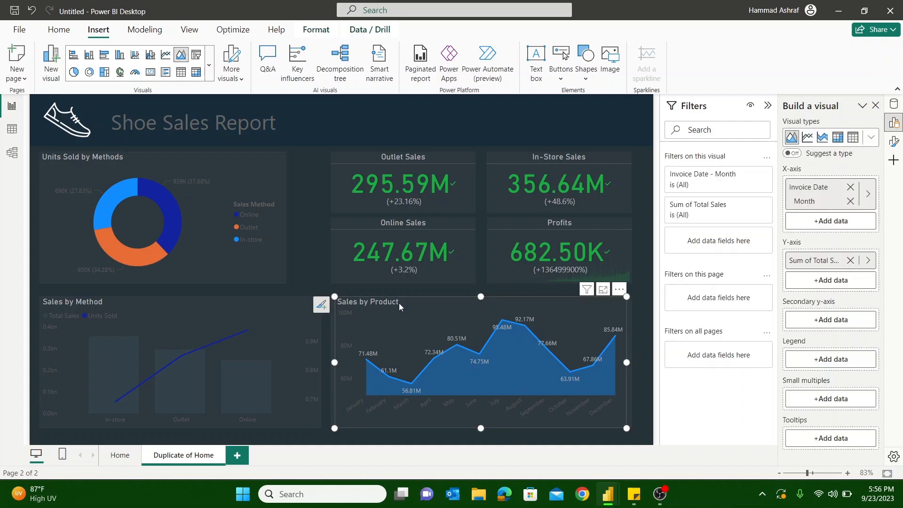
double_click(399, 303)
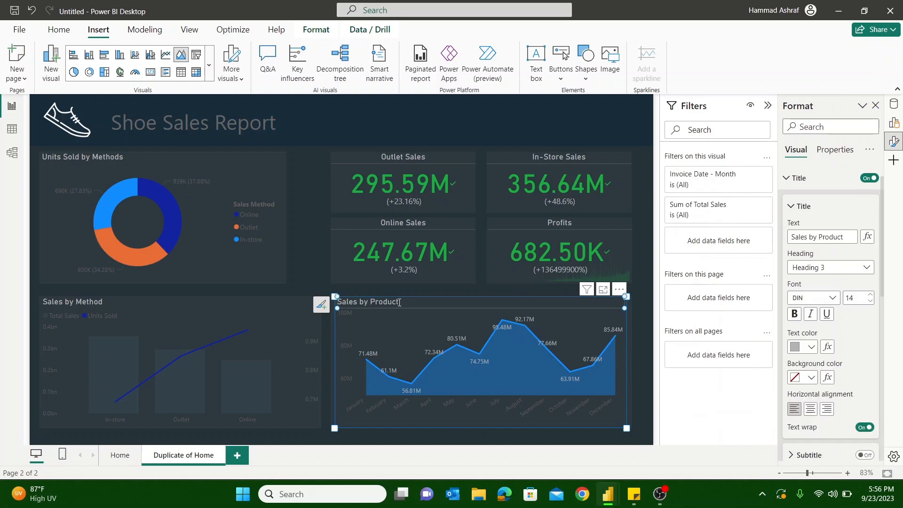
text(Mon)
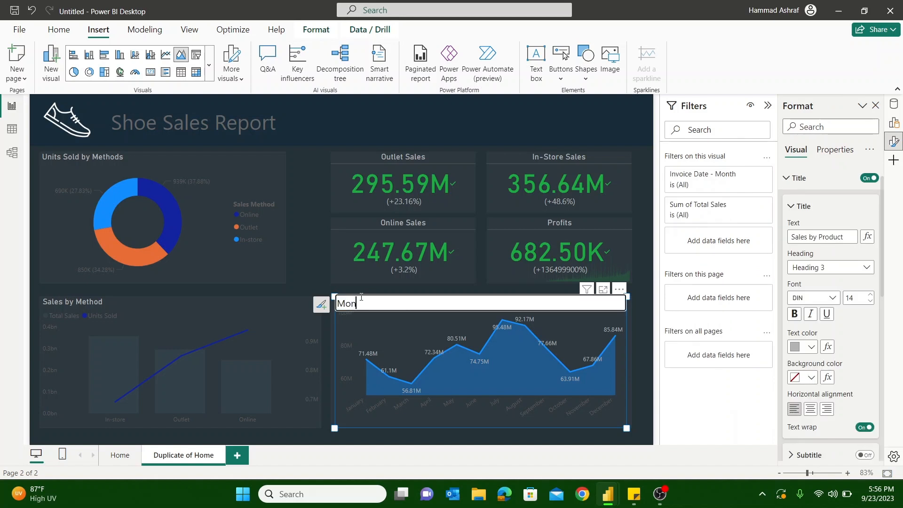
text(thly Sales)
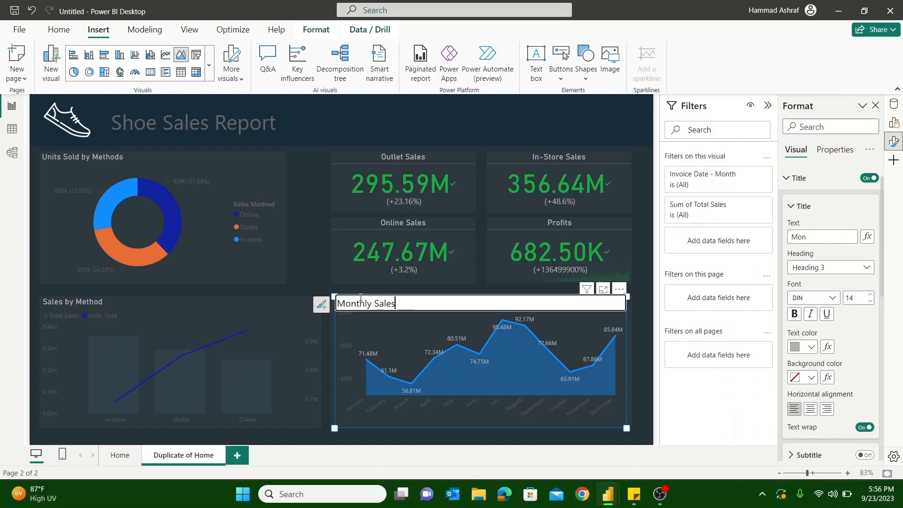
key(Return)
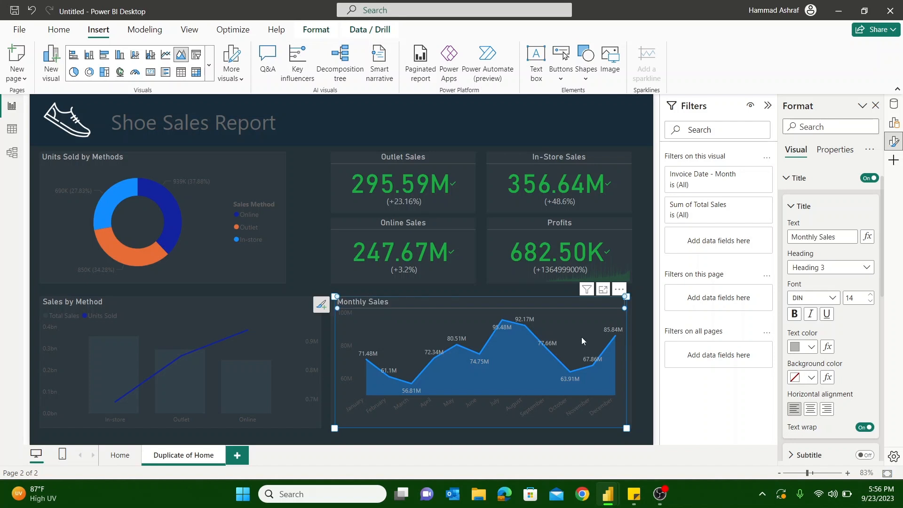
Step: Set the line color of the Monthly Sales area chart to light gray
click(583, 338)
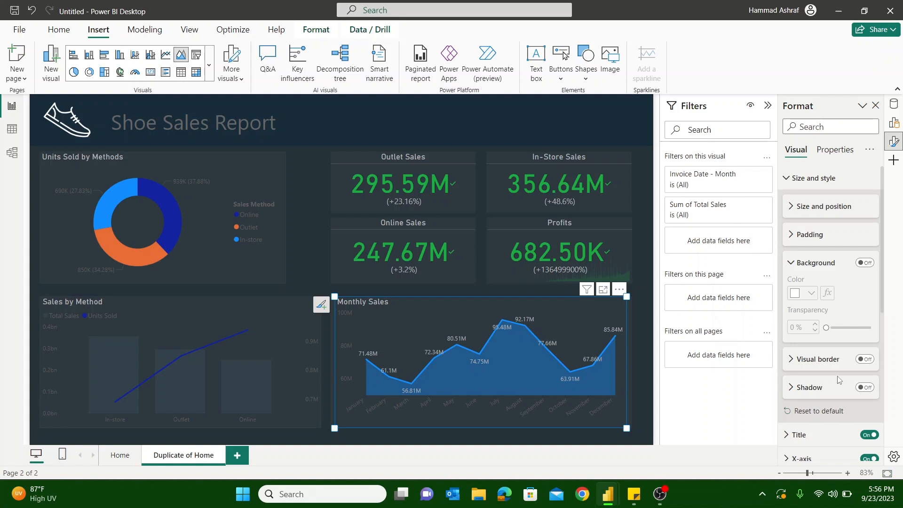
scroll(840, 378, down, 5)
scroll(840, 379, down, 3)
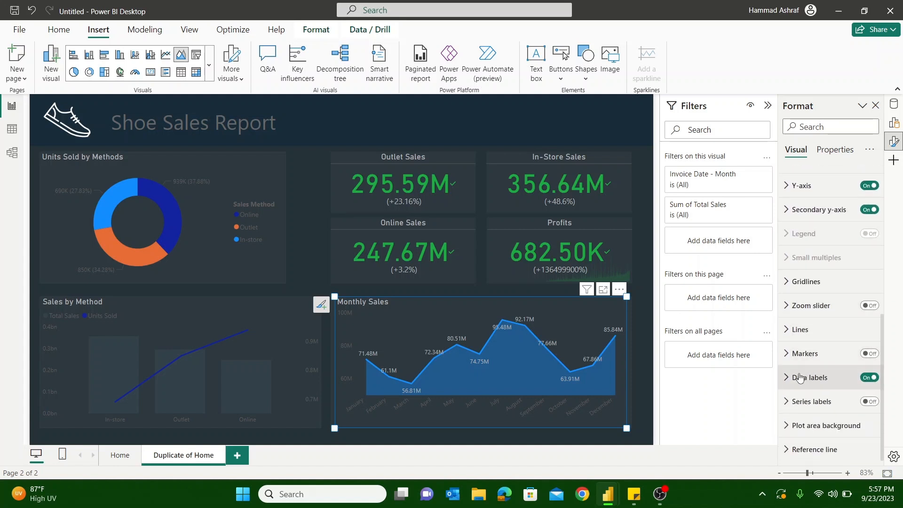
click(789, 334)
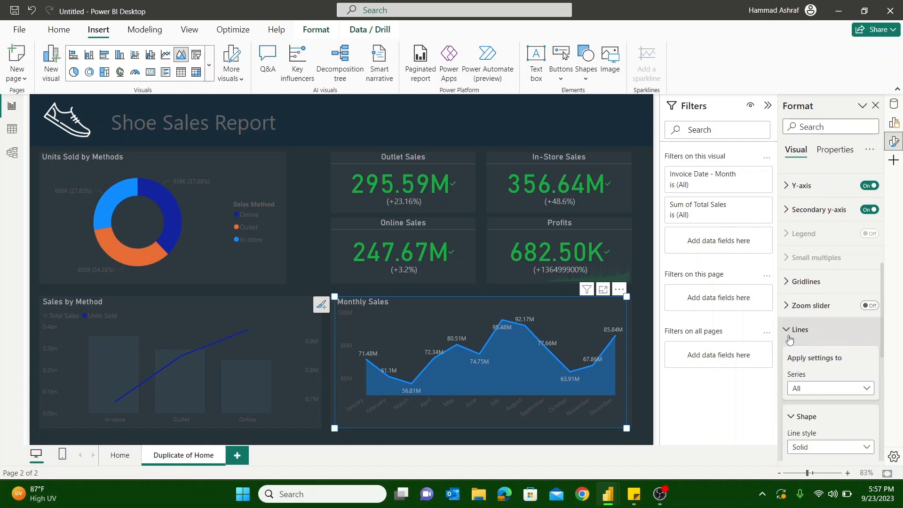
scroll(804, 348, down, 5)
click(814, 355)
click(814, 356)
click(814, 355)
click(812, 377)
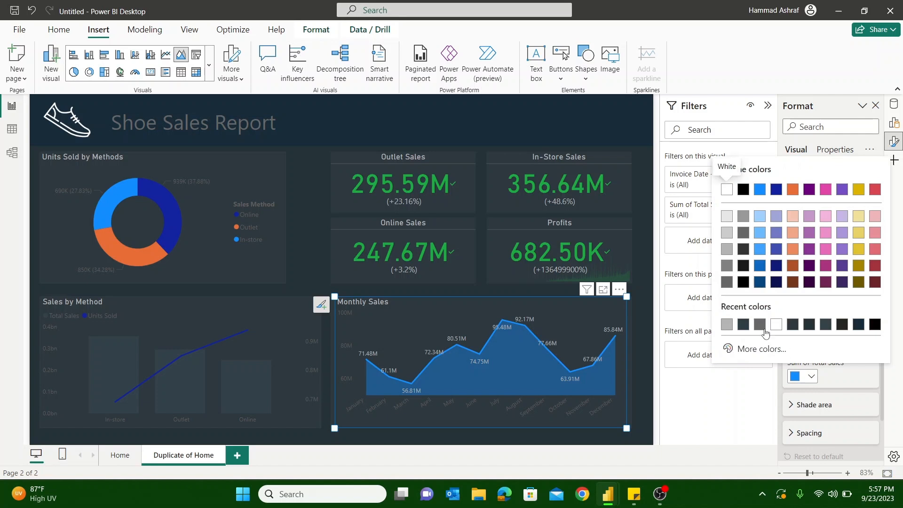
click(727, 325)
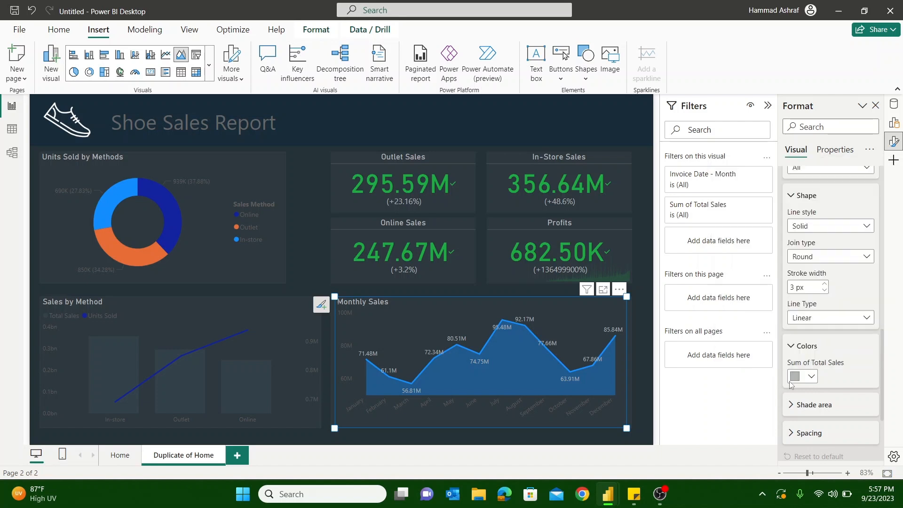
Step: Set the Monthly Sales chart's shade area transparency to 86% and its Sum of Total Sales color to dark gray
click(842, 405)
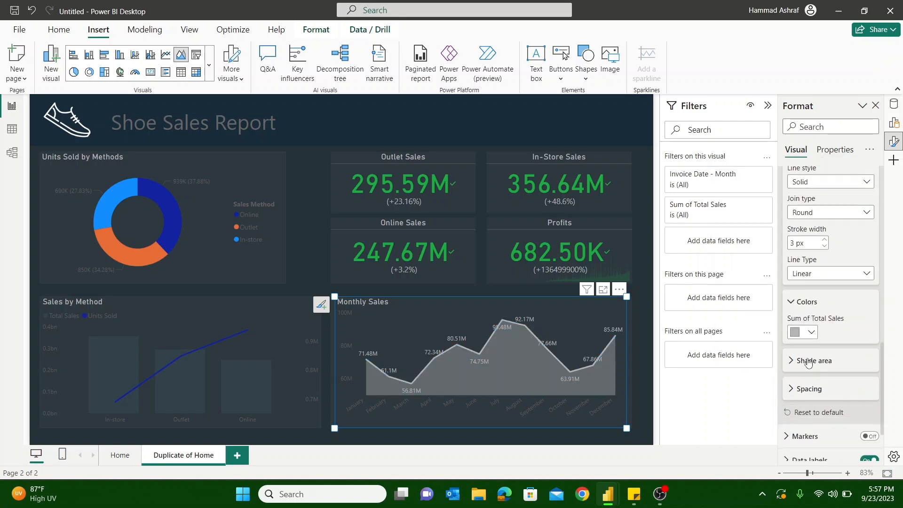
drag(854, 397, 866, 396)
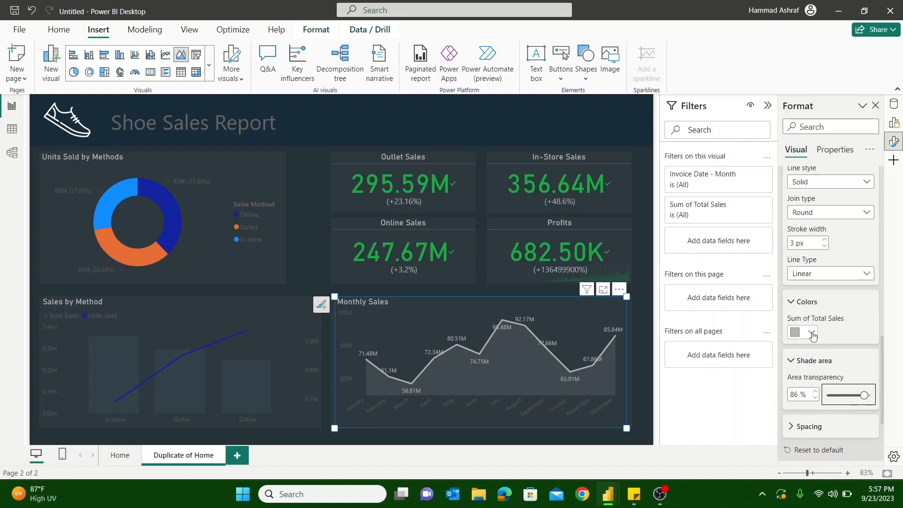
click(796, 334)
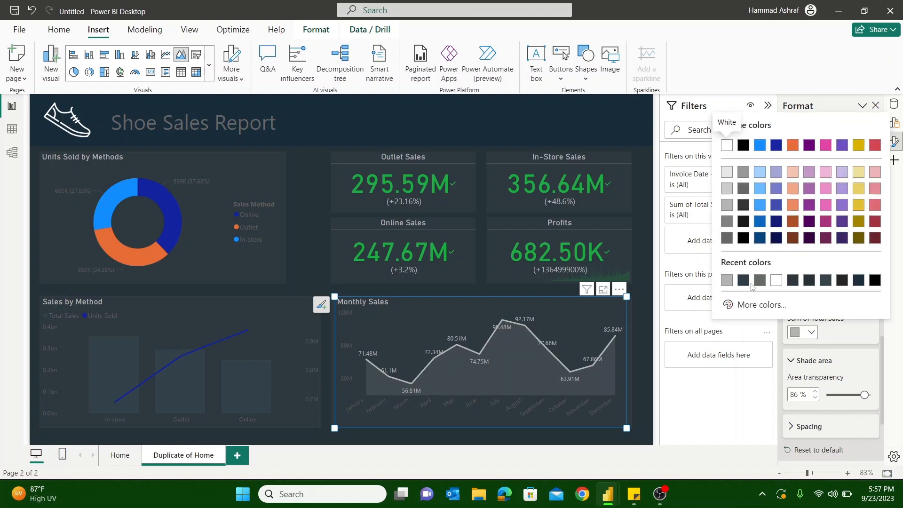
click(727, 239)
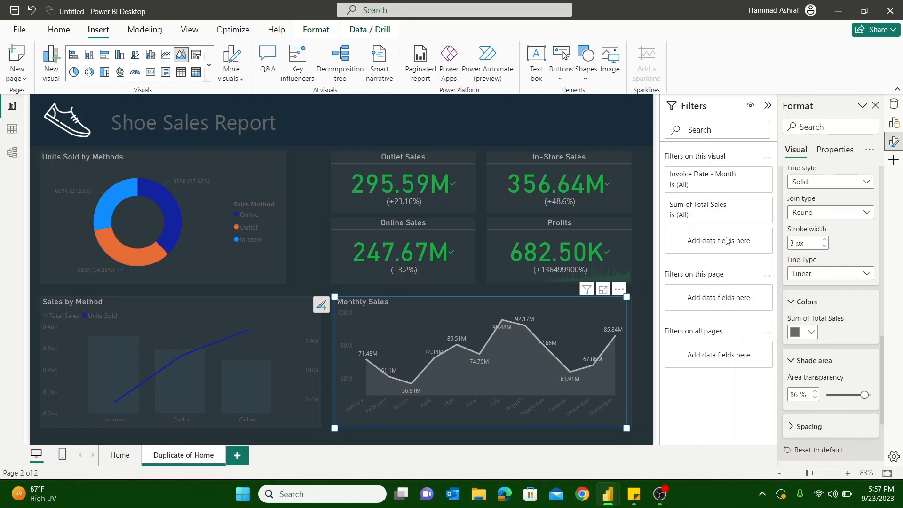
click(639, 367)
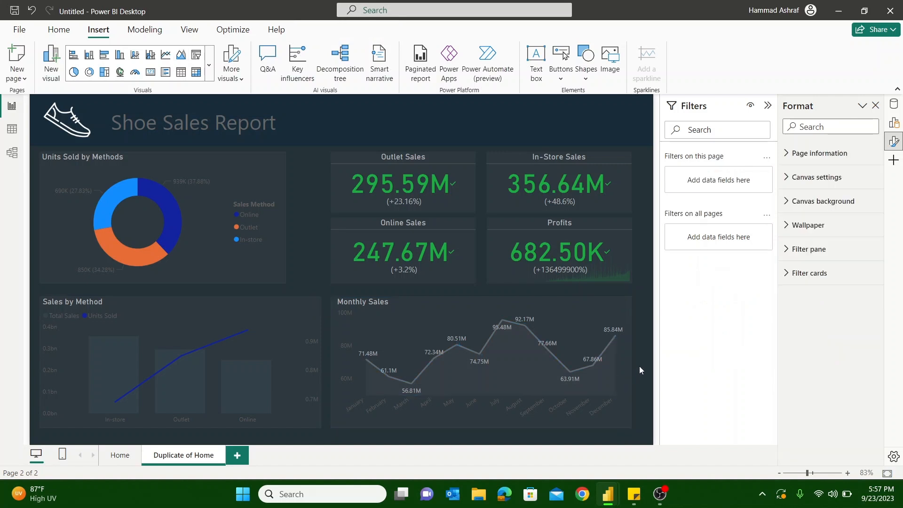
Step: Turn on the title divider for the Units Sold by Methods, Sales by Method and Monthly Sales charts
click(249, 166)
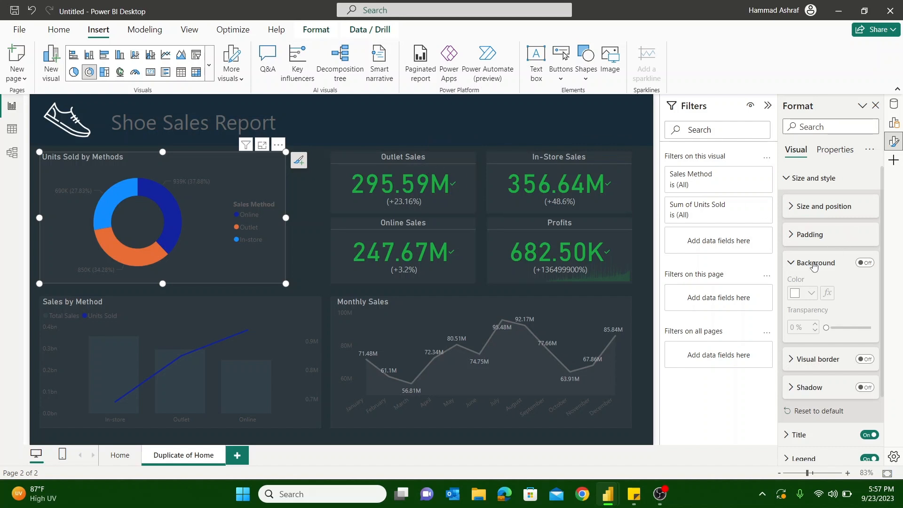
click(790, 178)
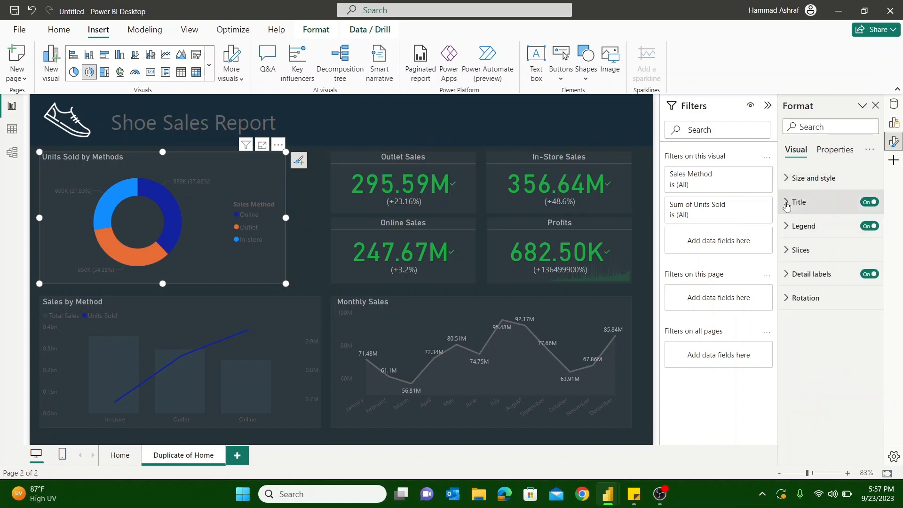
click(789, 202)
scroll(859, 365, down, 3)
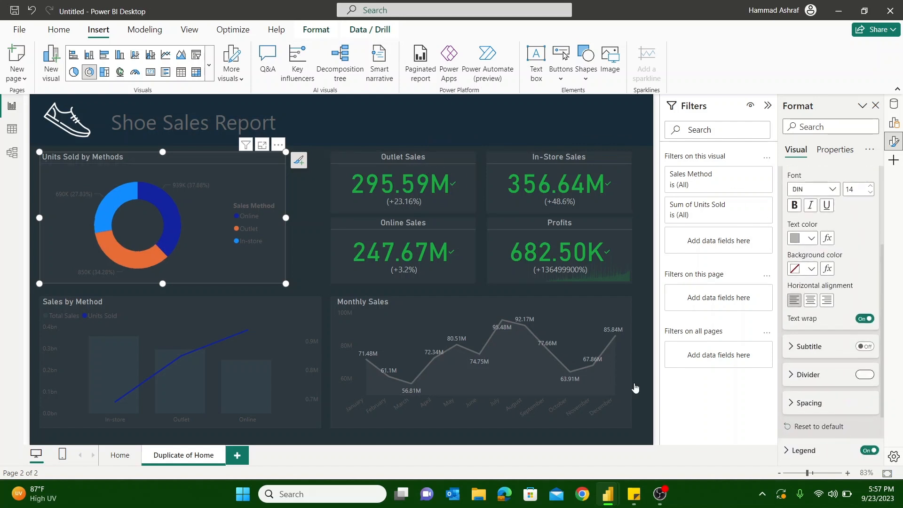
click(304, 335)
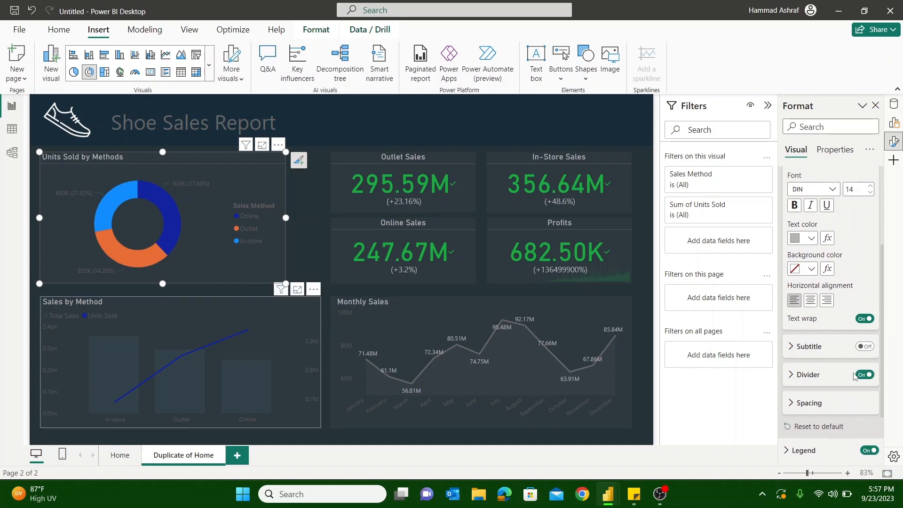
click(619, 369)
click(864, 375)
click(646, 368)
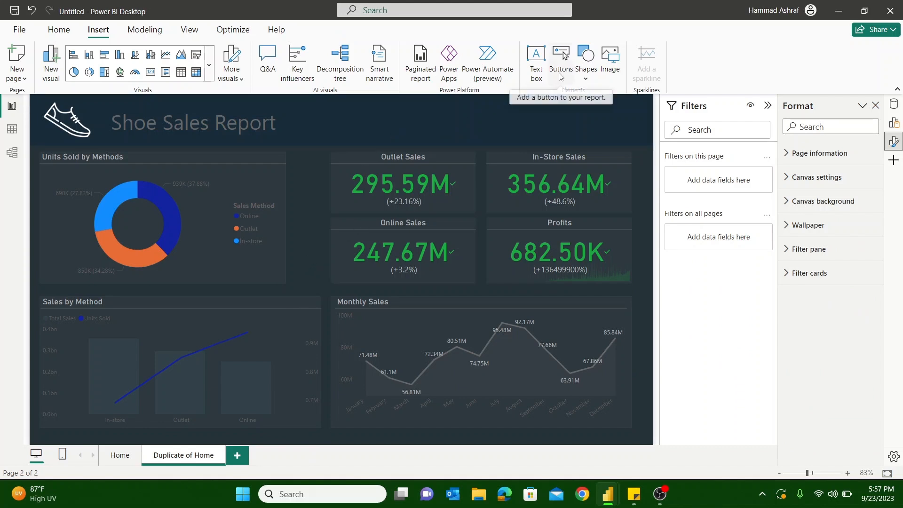
Step: Rename the duplicated report page as "Sales Pages"
double_click(206, 455)
text(Sales PAge)
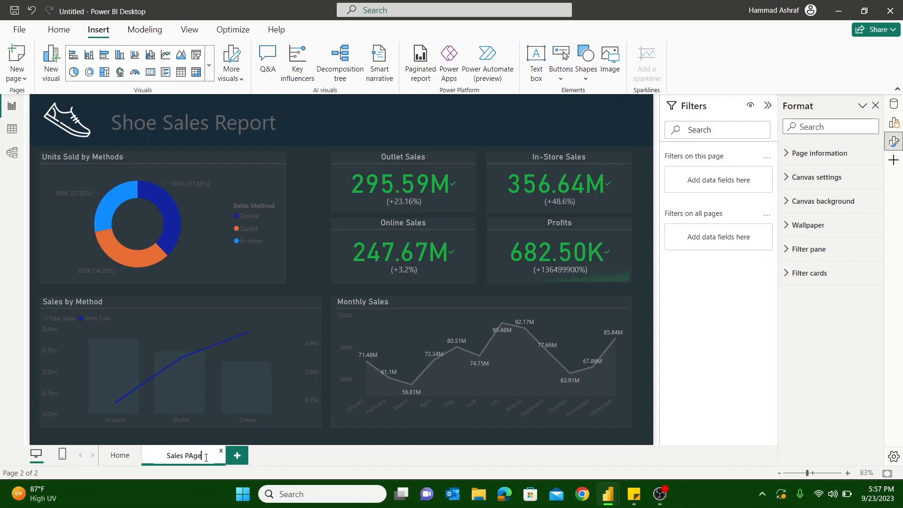
text(s)
key(Return)
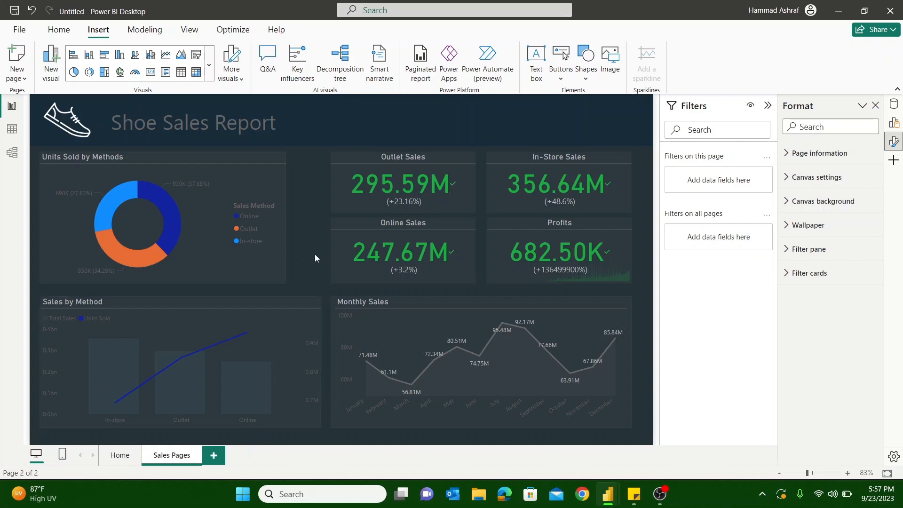
Step: Insert a blank button and place it in the report header, to the right of the title
click(561, 66)
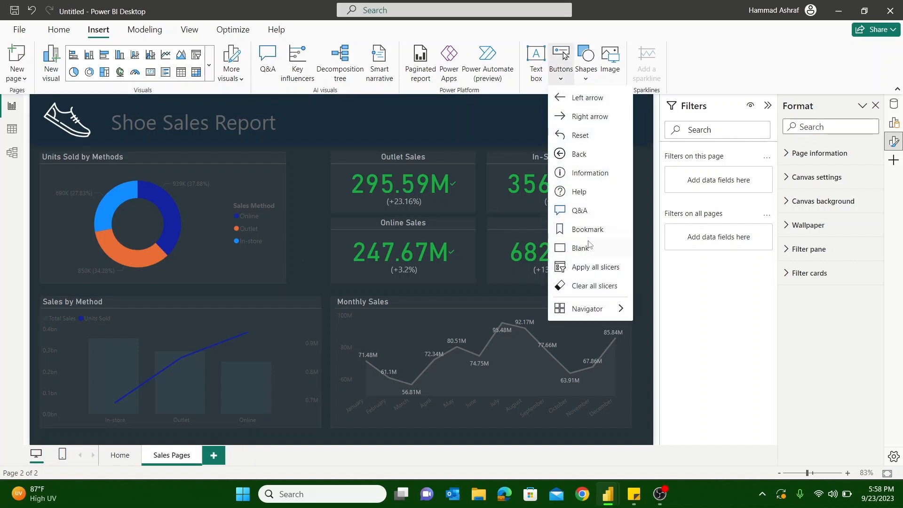
click(589, 249)
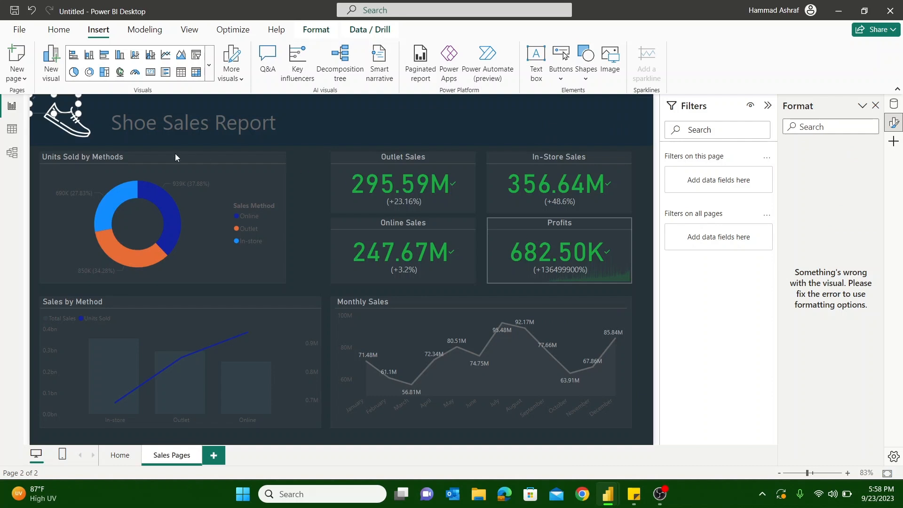
drag(70, 123, 551, 141)
Step: Show the text "Home Page" in light gray on the blank button and move the button near the header's right end
click(795, 205)
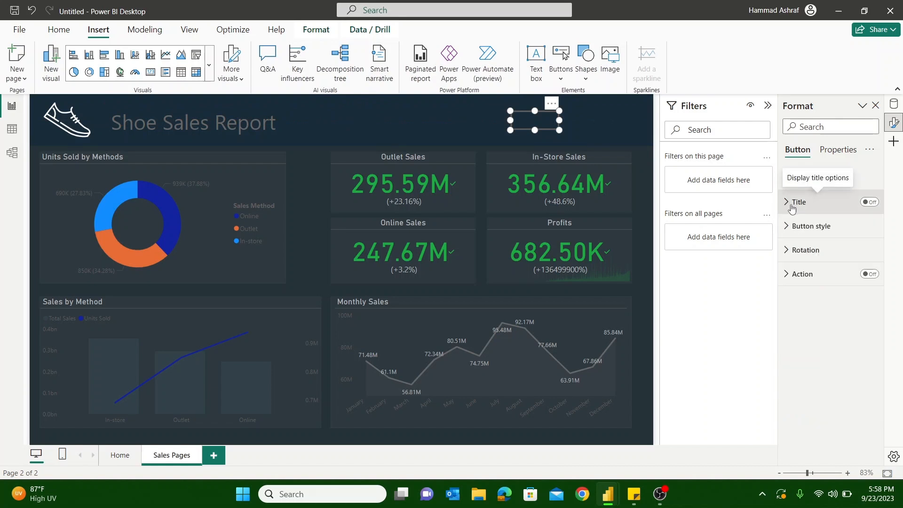
click(793, 228)
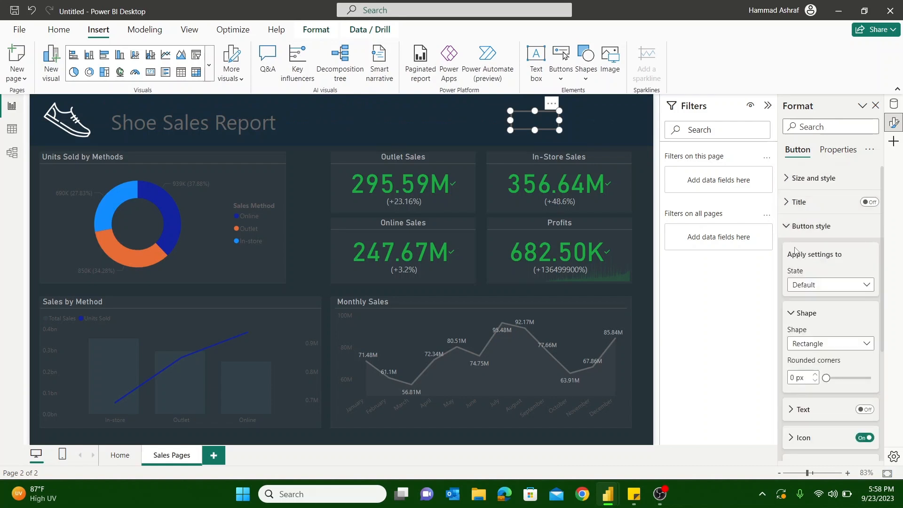
scroll(799, 263, down, 3)
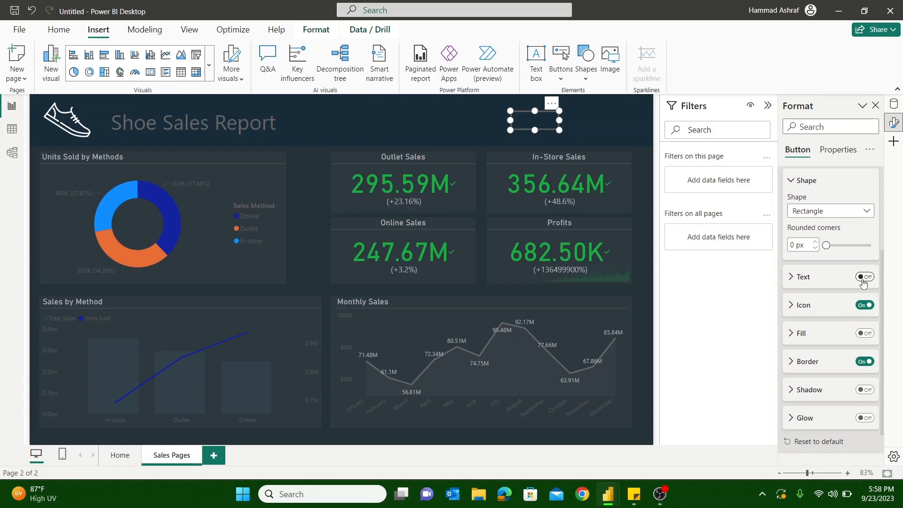
click(802, 282)
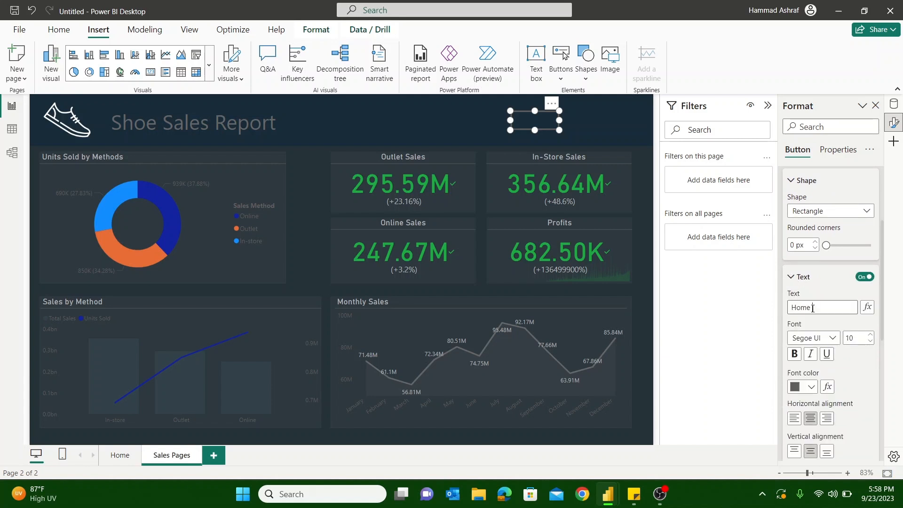
click(810, 386)
click(746, 339)
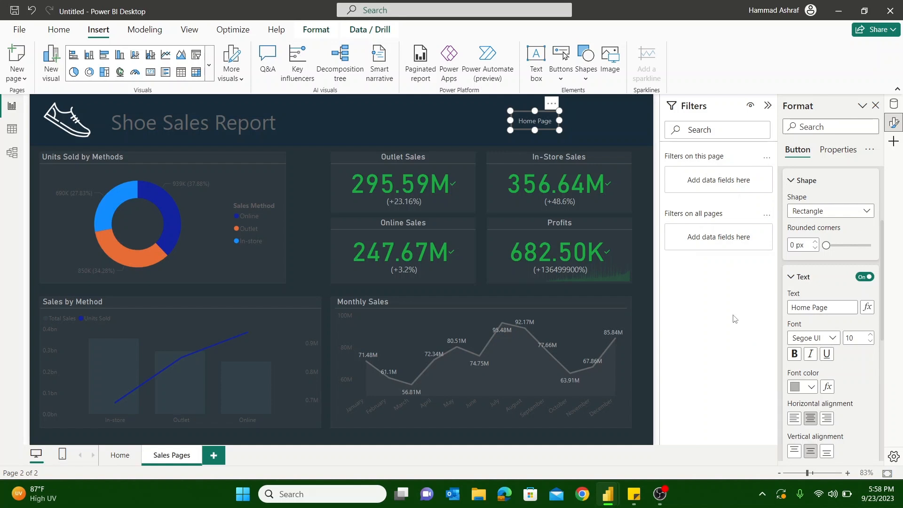
drag(552, 106, 609, 106)
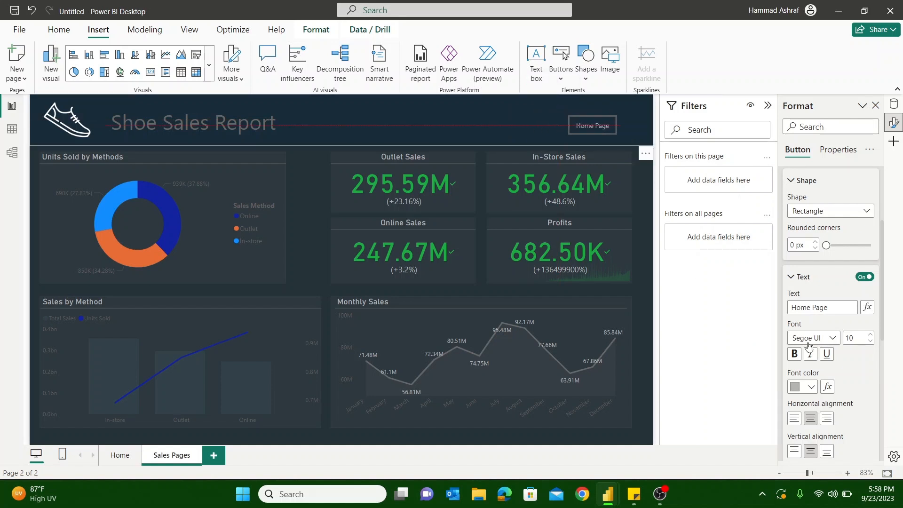
Step: Turn on the Home Page button's action and set its type to Page navigation
scroll(813, 372, down, 7)
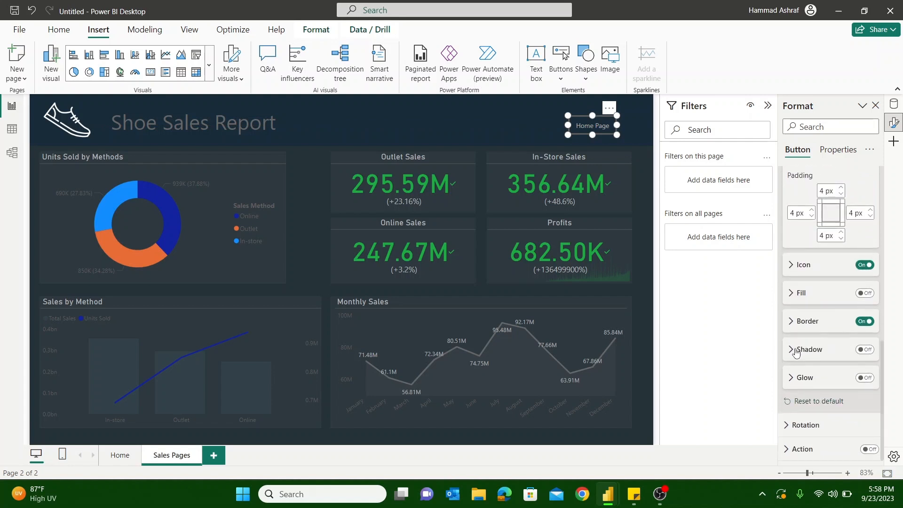
scroll(795, 352, up, 8)
click(789, 227)
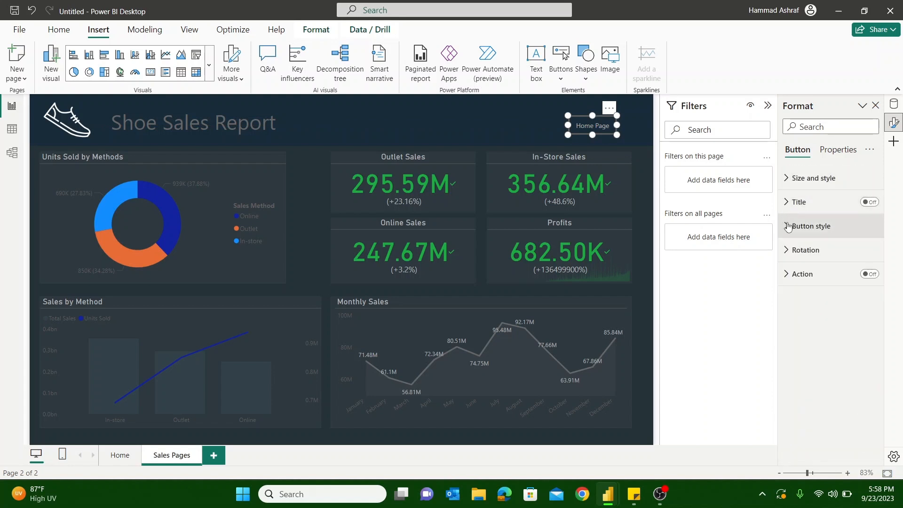
click(870, 273)
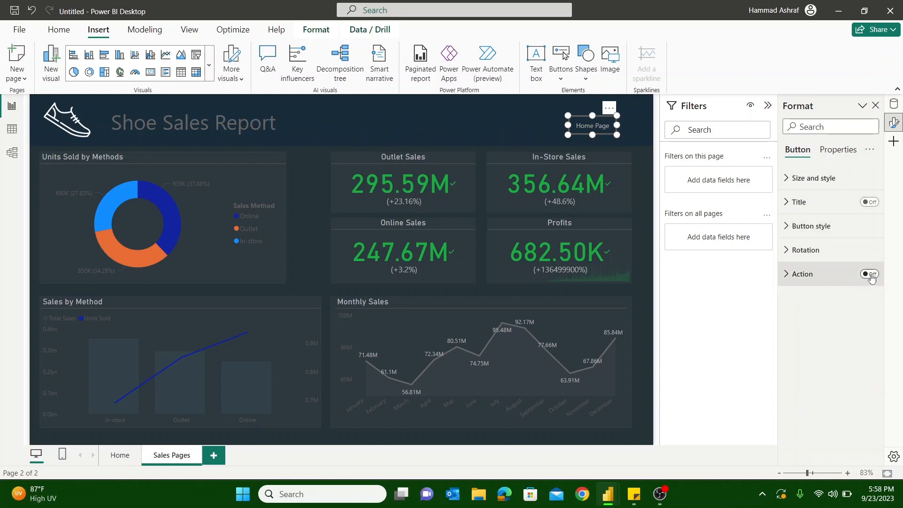
click(790, 275)
click(803, 335)
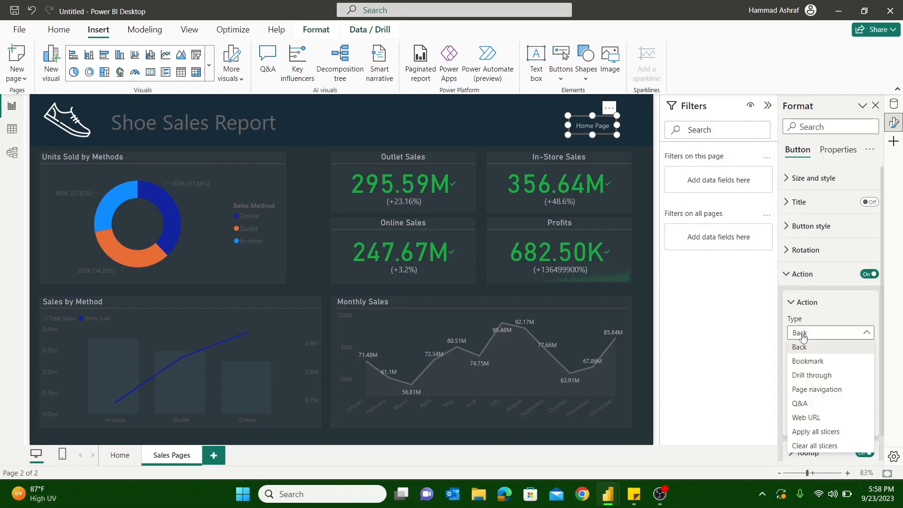
click(813, 389)
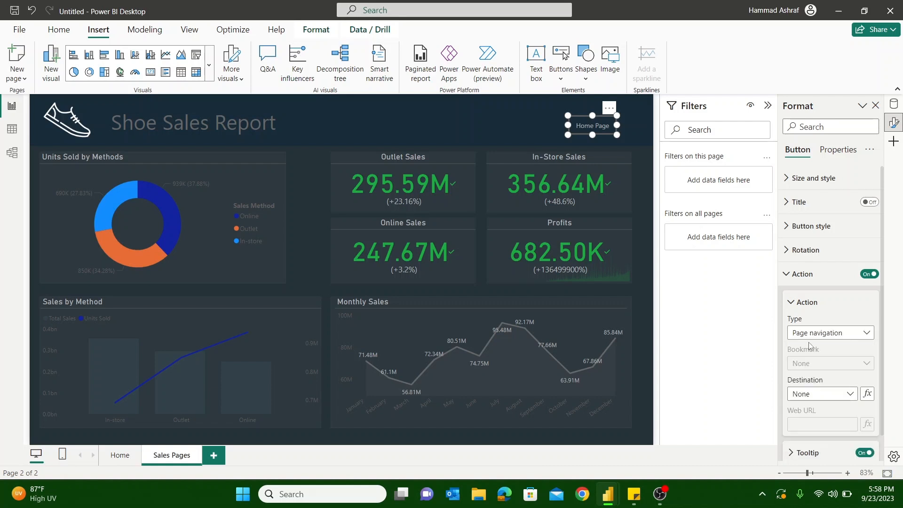
Step: Set the Home Page button's destination to Home and follow the button to test the link
click(829, 395)
click(819, 423)
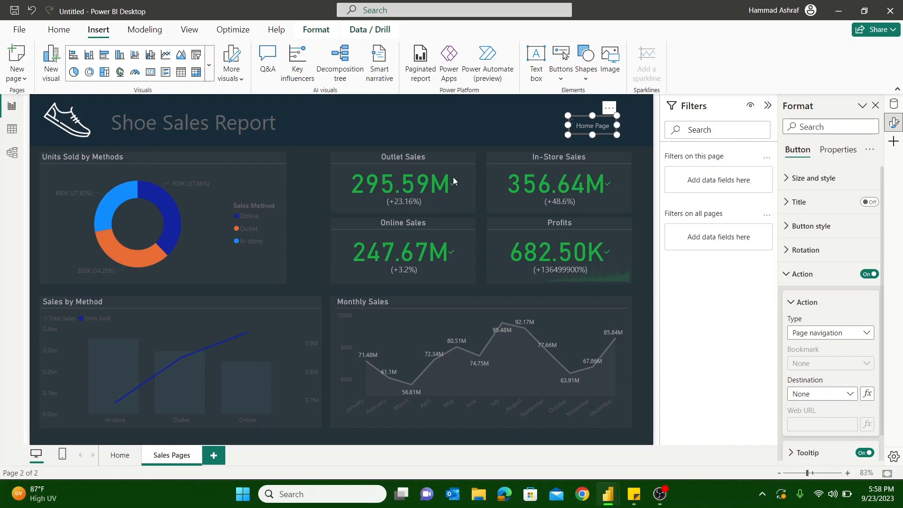
ctrl+click(605, 129)
click(610, 109)
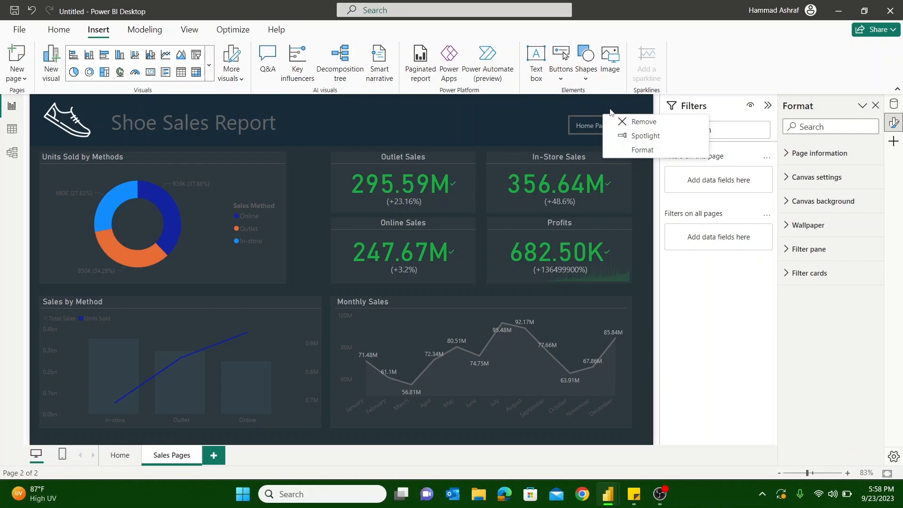
click(594, 116)
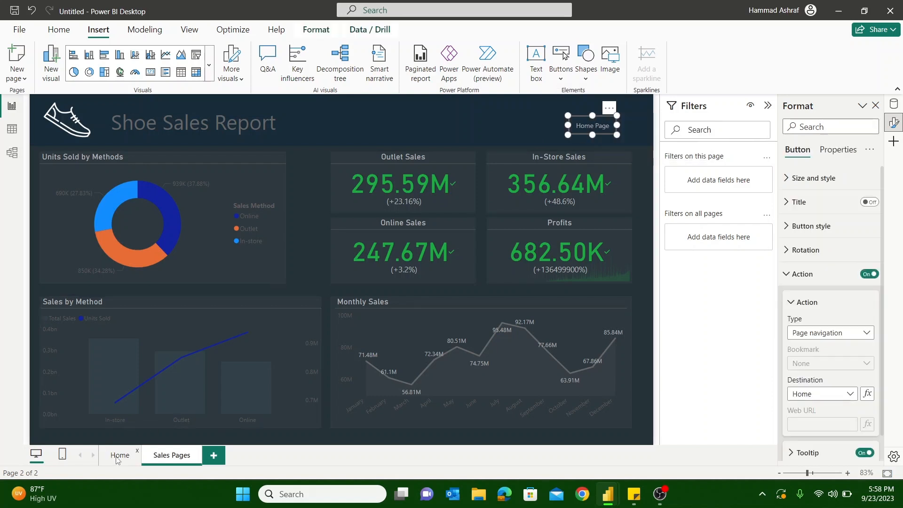
ctrl+click(590, 131)
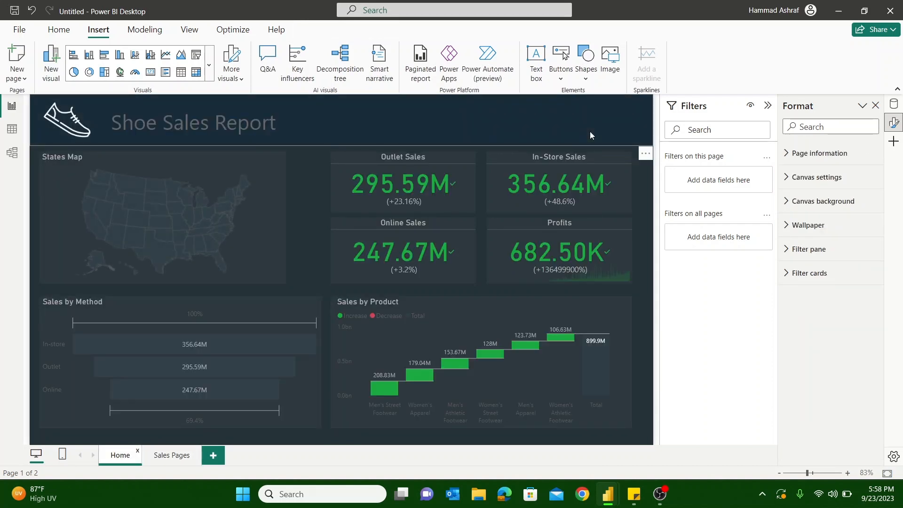
Step: Paste a copy of the Home Page button into the Home page header and change its text to "Sales Page"
click(591, 135)
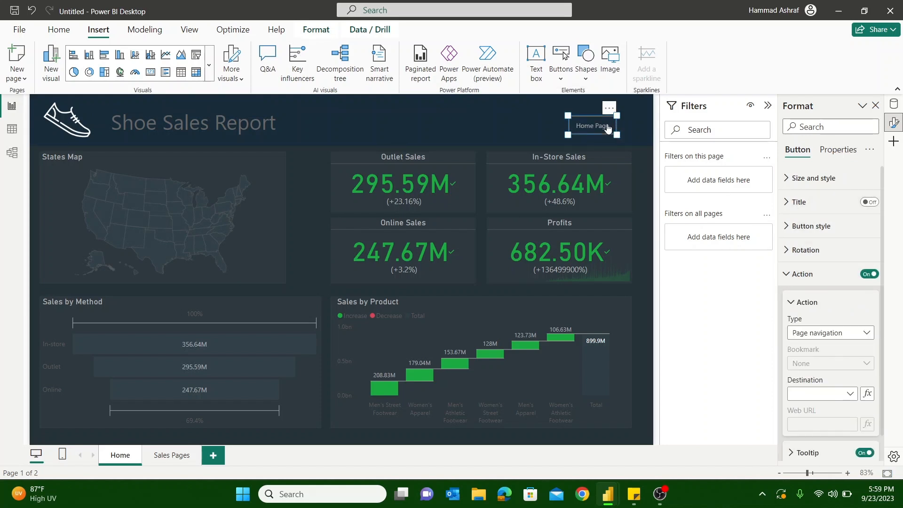
click(793, 275)
click(787, 252)
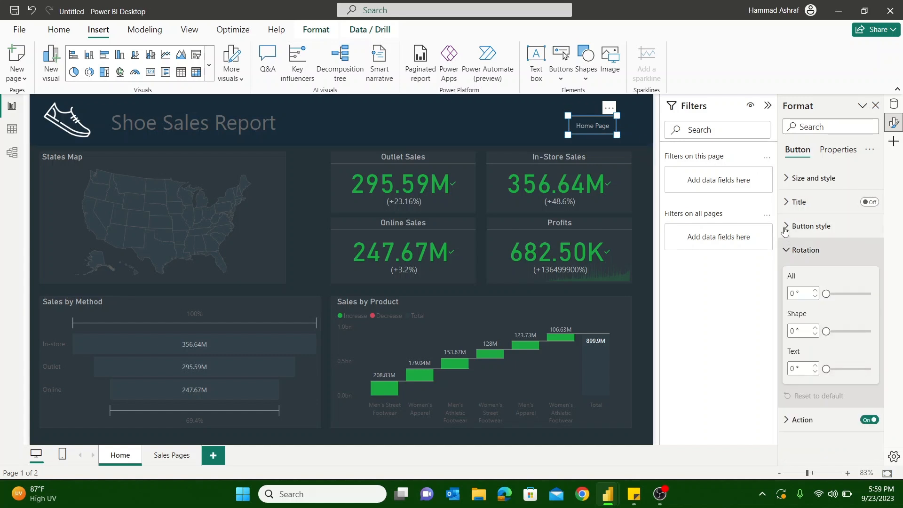
click(787, 252)
click(786, 227)
scroll(838, 306, down, 2)
scroll(837, 305, down, 2)
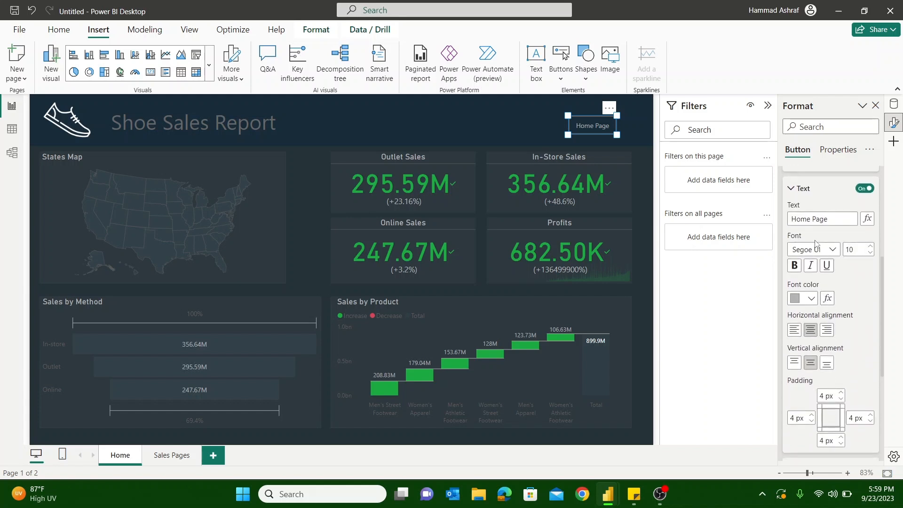
drag(813, 219, 785, 221)
text(SAles)
key(BackSpace)
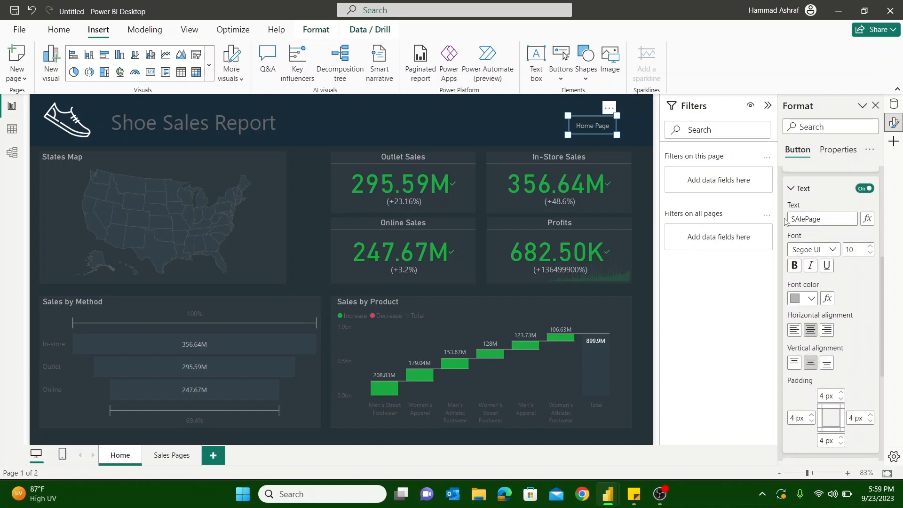
text(ales)
click(644, 165)
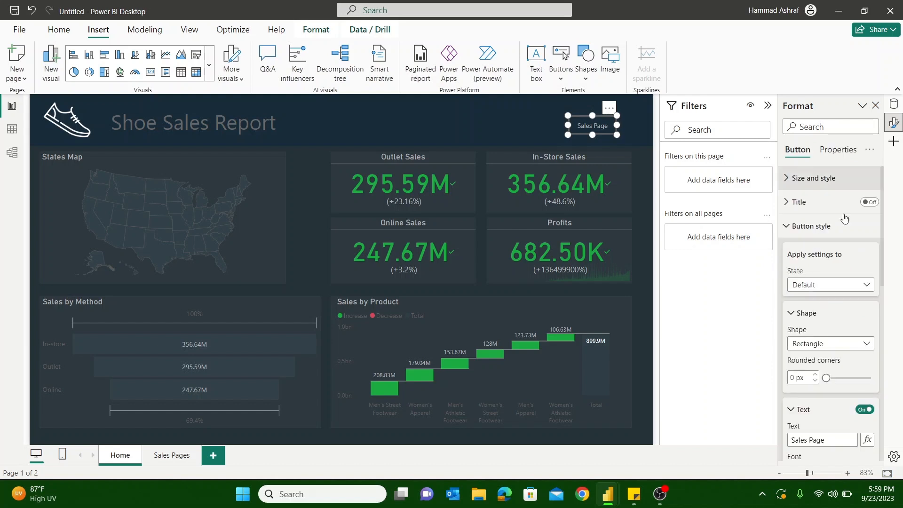
Step: Set the Sales Page button's page navigation destination to Sales Pages
click(791, 231)
click(802, 274)
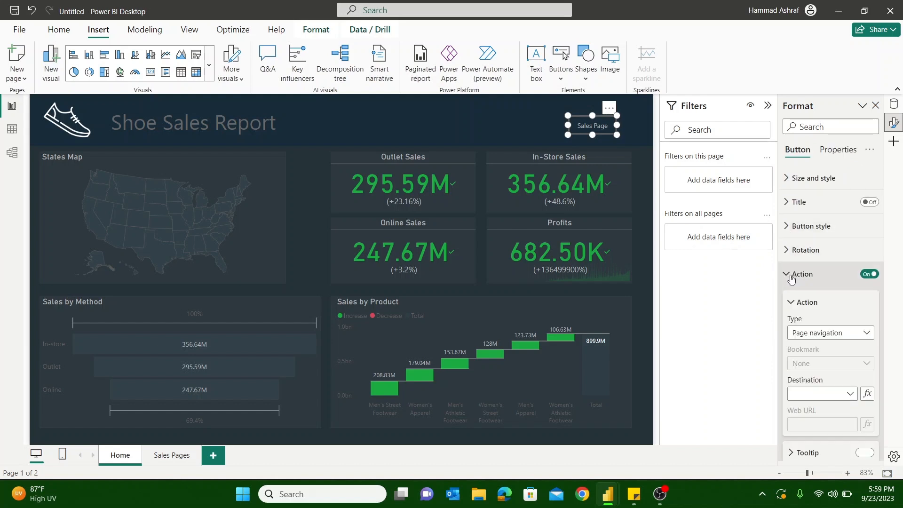
scroll(824, 366, down, 1)
click(821, 367)
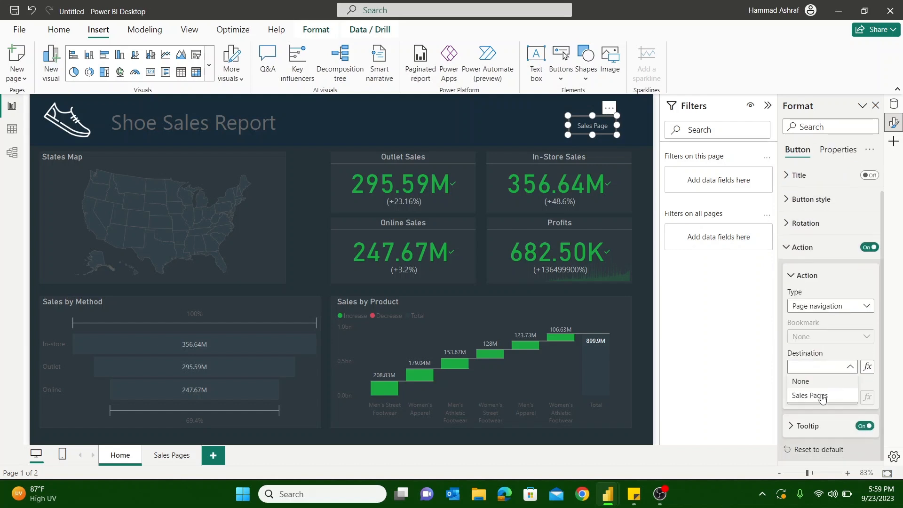
click(820, 398)
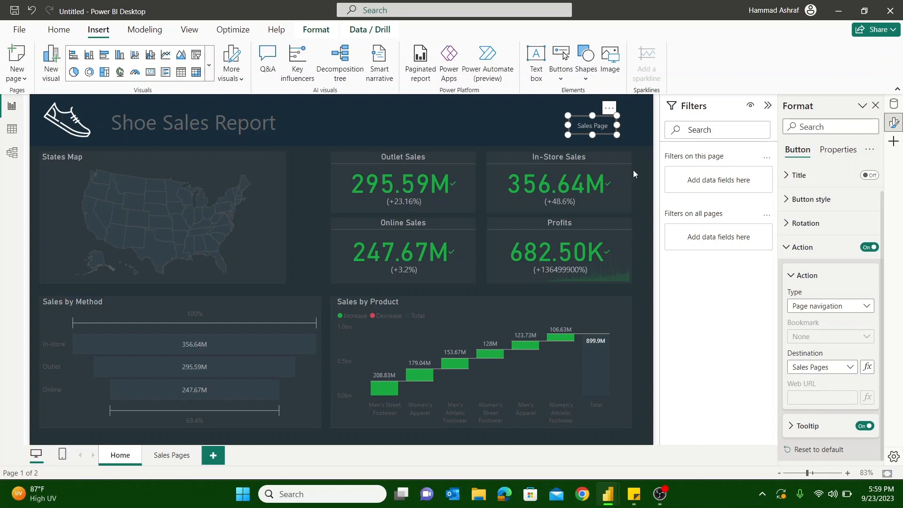
Step: Deselect the button, collapse the Filters pane and close the Format and pane switcher panes
key(Escape)
click(768, 107)
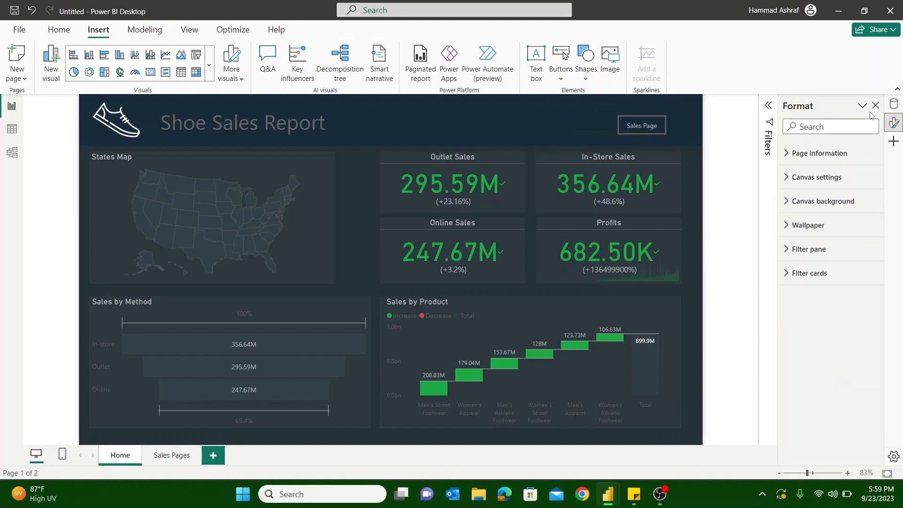
click(876, 107)
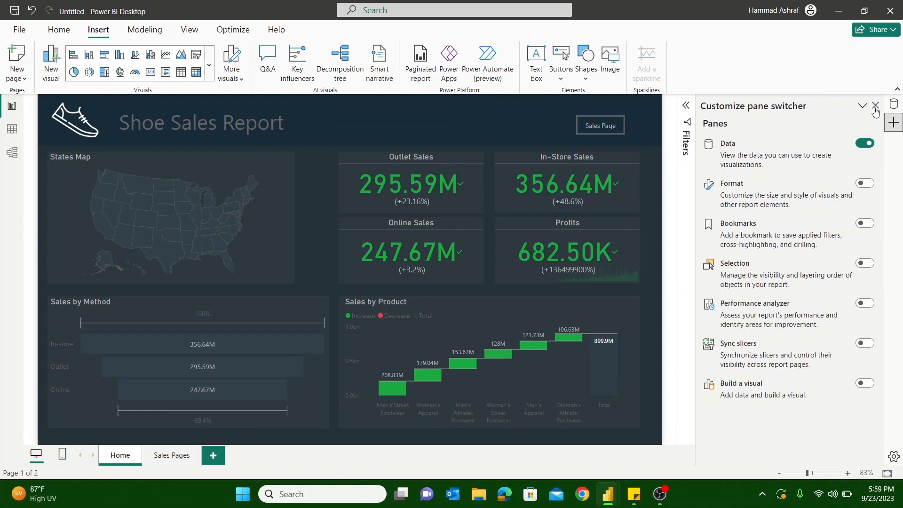
click(874, 108)
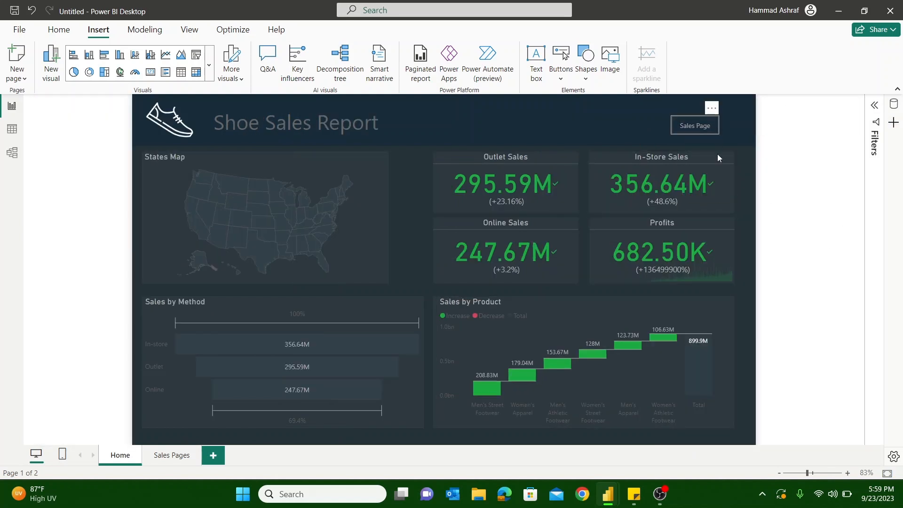
Step: Test the page navigation in both directions with the Sales Page and Home Page buttons
ctrl+click(706, 123)
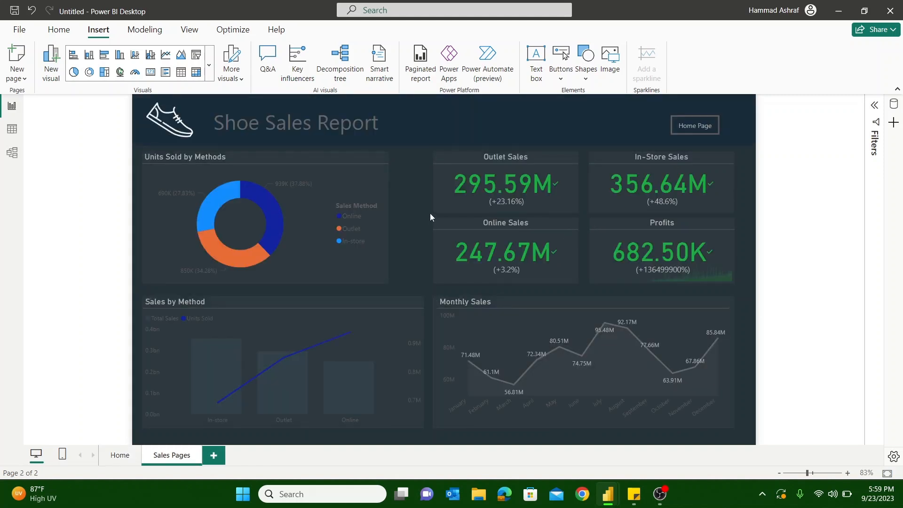
ctrl+click(701, 126)
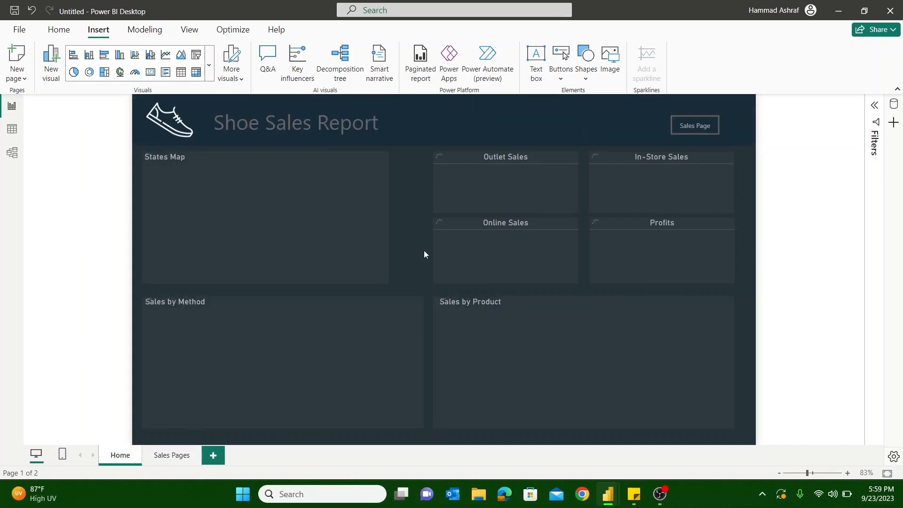
Step: Turn on the title divider for the States Map visual in its formatting options
click(362, 241)
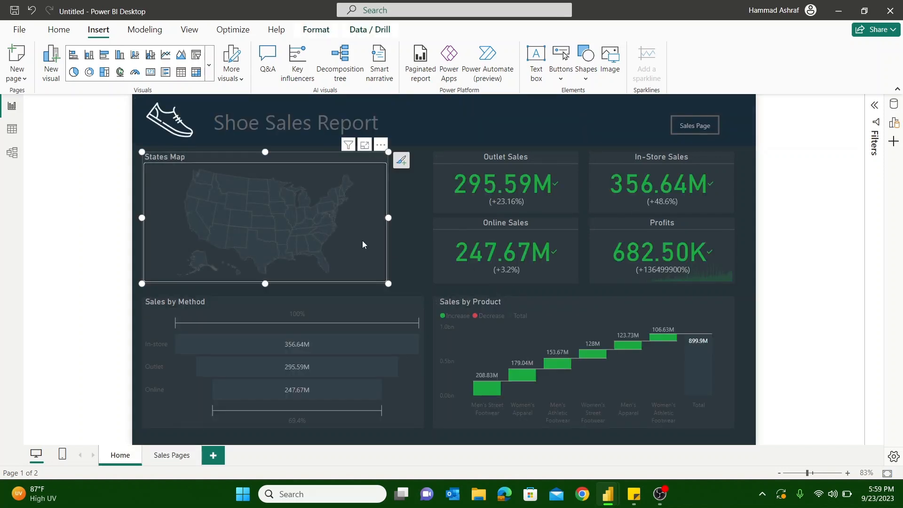
click(894, 122)
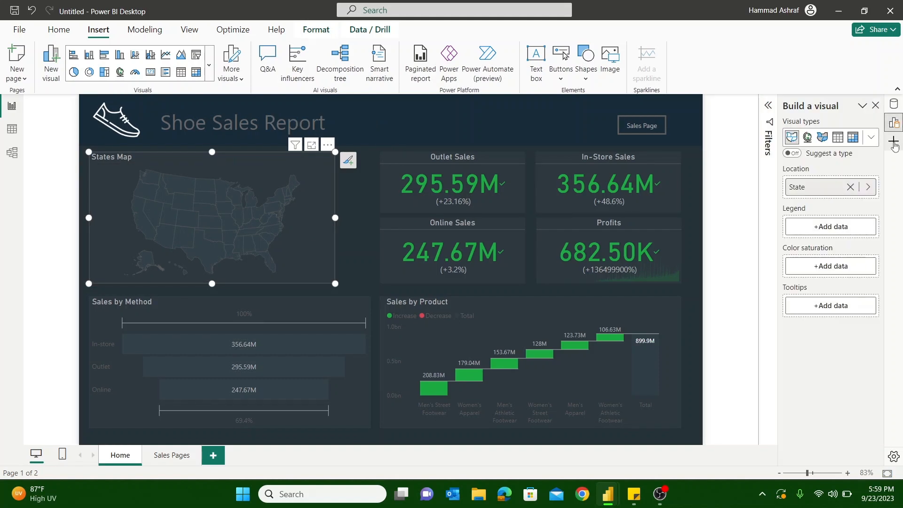
click(894, 140)
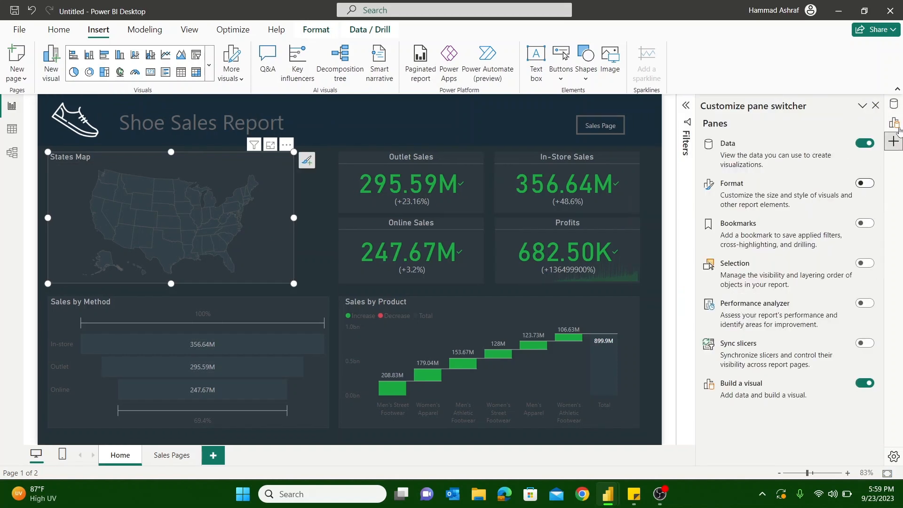
click(895, 140)
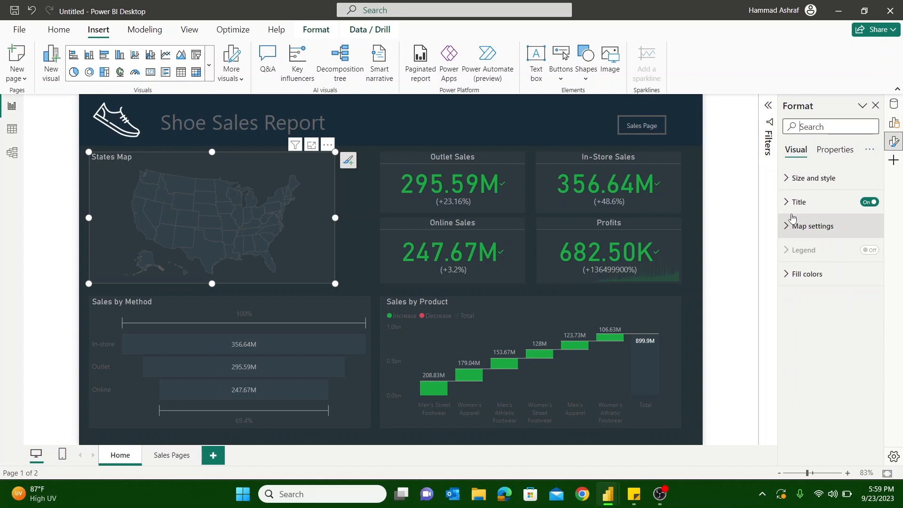
click(788, 210)
scroll(834, 354, down, 1)
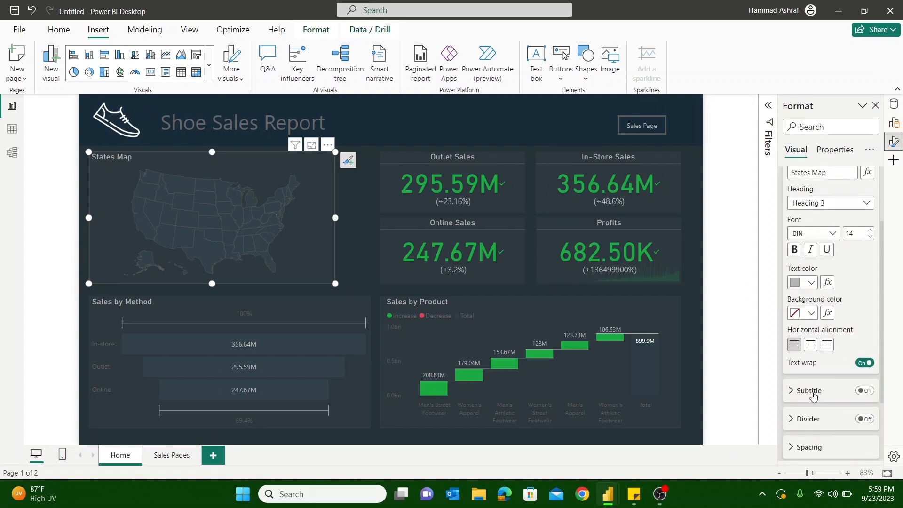
Step: Turn on the title divider for the Sales by Method and Sales by Product charts
click(361, 380)
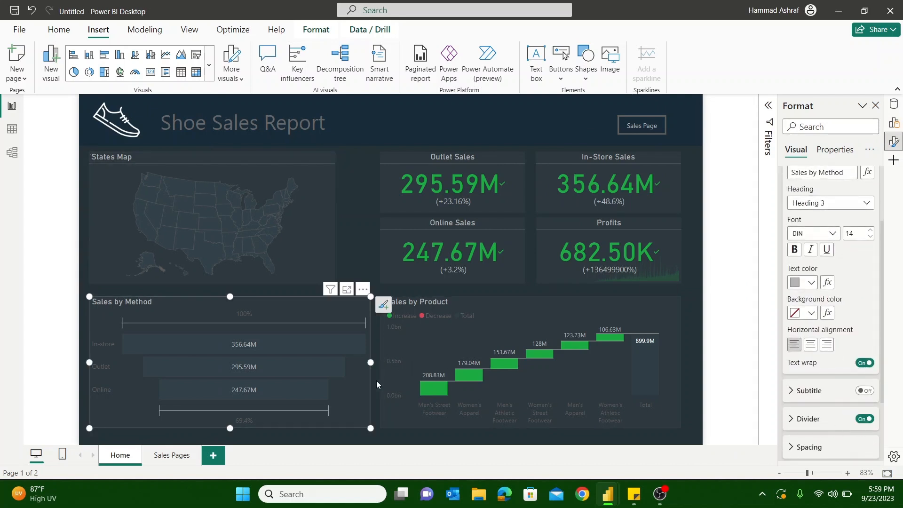
click(866, 419)
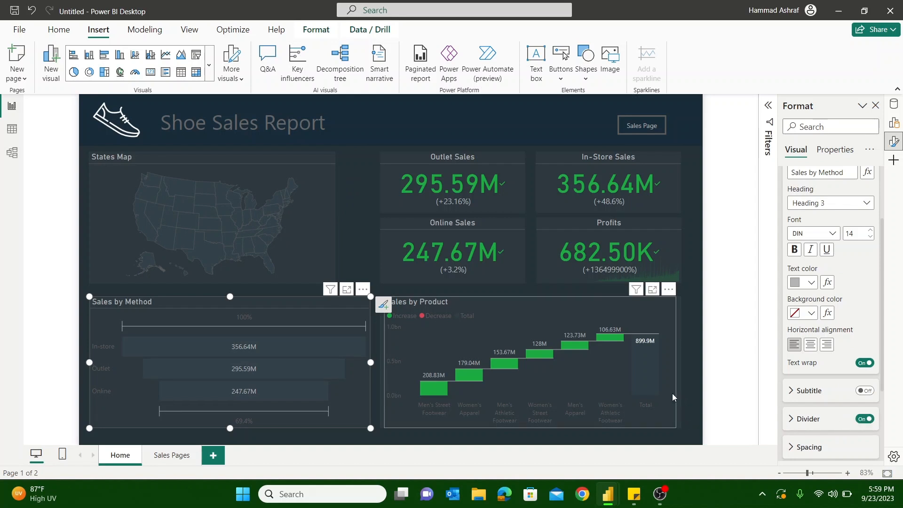
click(673, 392)
click(865, 419)
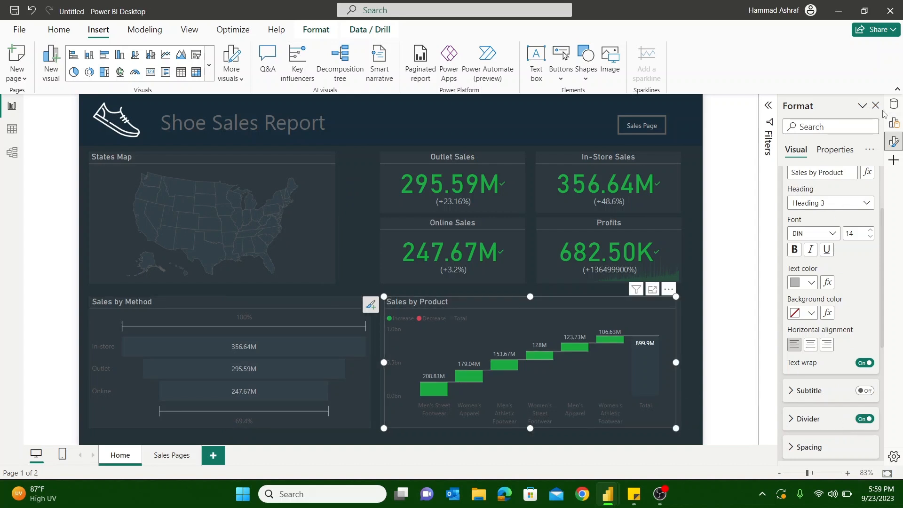
Step: Collapse the ribbon and close the open side pane to enlarge the report canvas
click(893, 160)
click(898, 89)
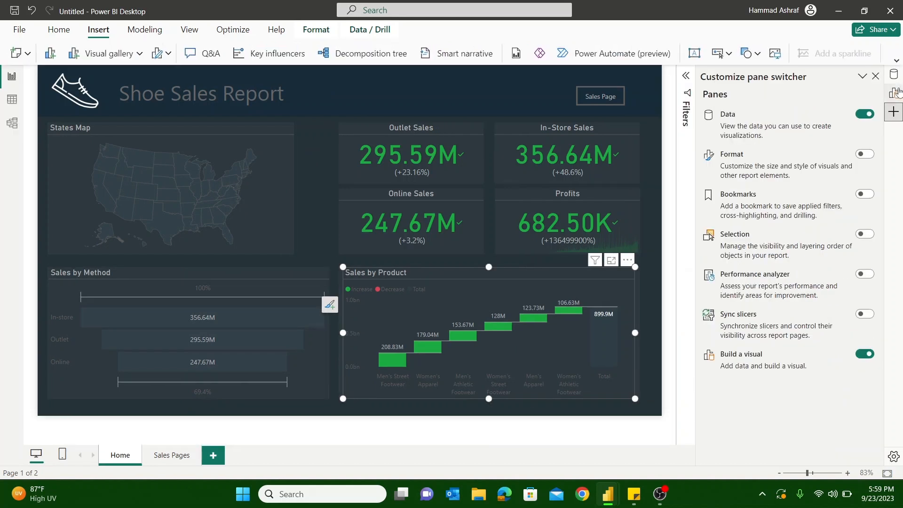
click(875, 76)
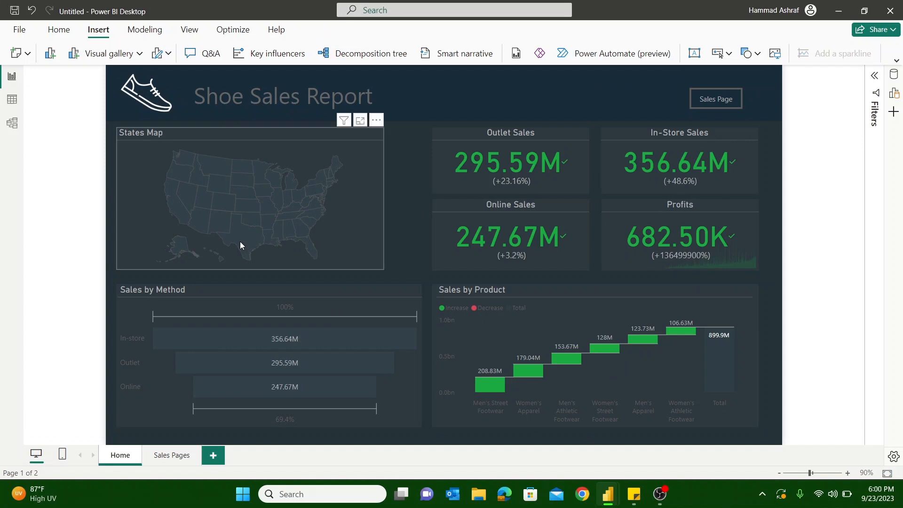
Step: Test cross-filtering of the Home page by selecting Texas on the States Map, and clear the selection
mouse_move(240, 242)
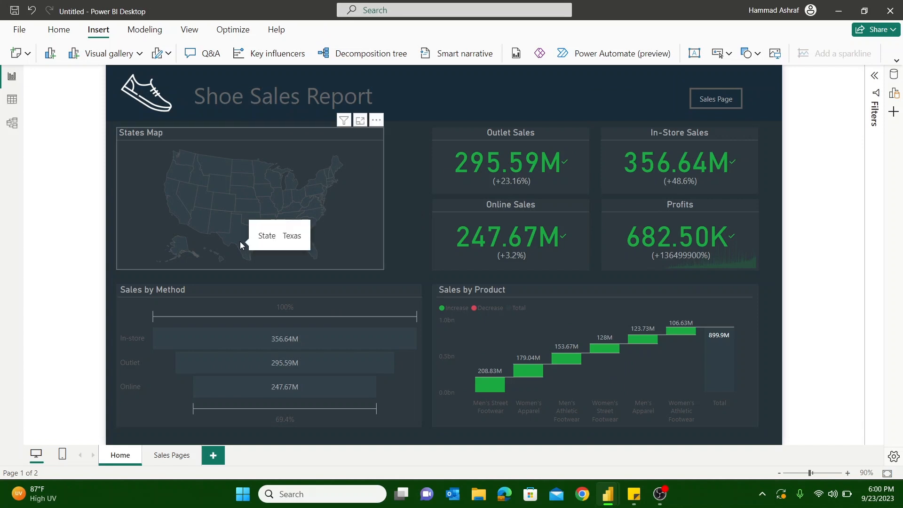
click(240, 244)
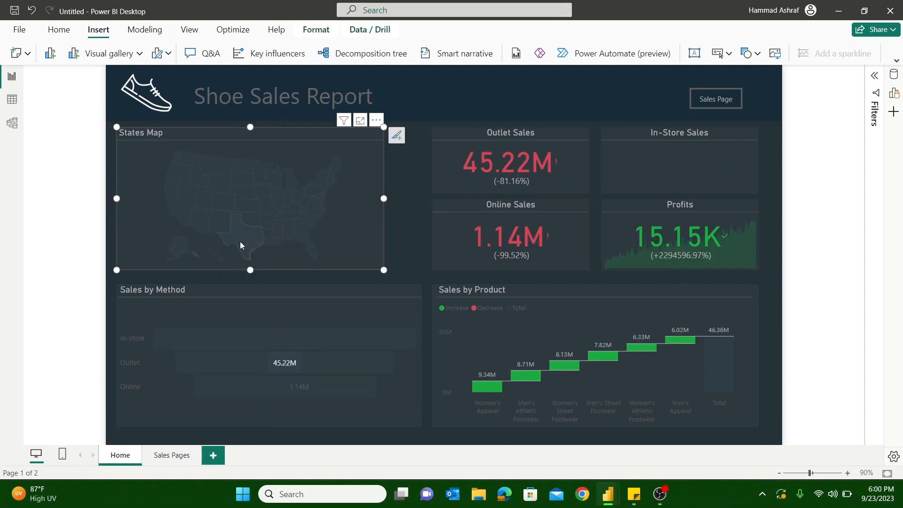
click(240, 243)
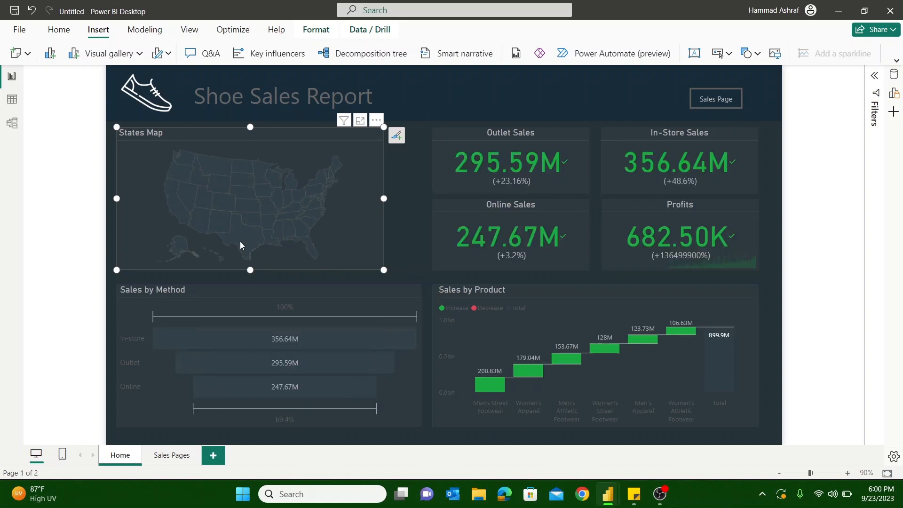
click(240, 243)
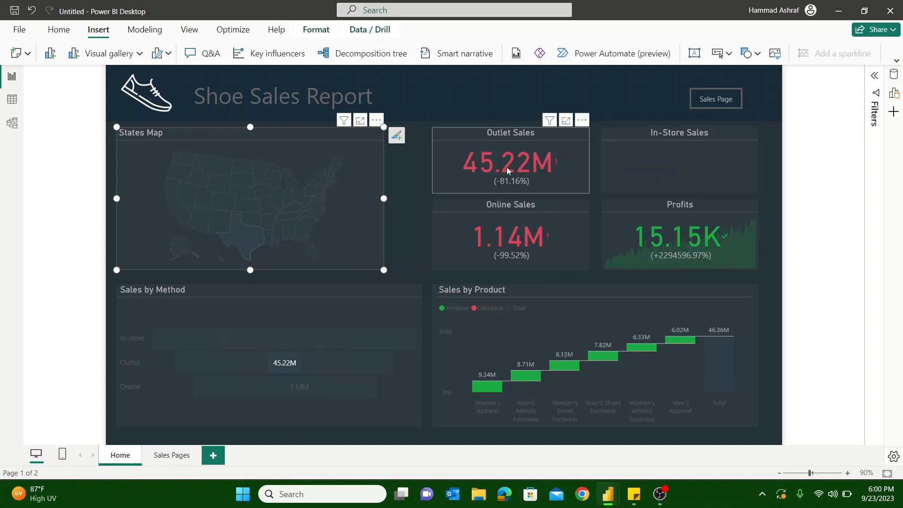
click(245, 246)
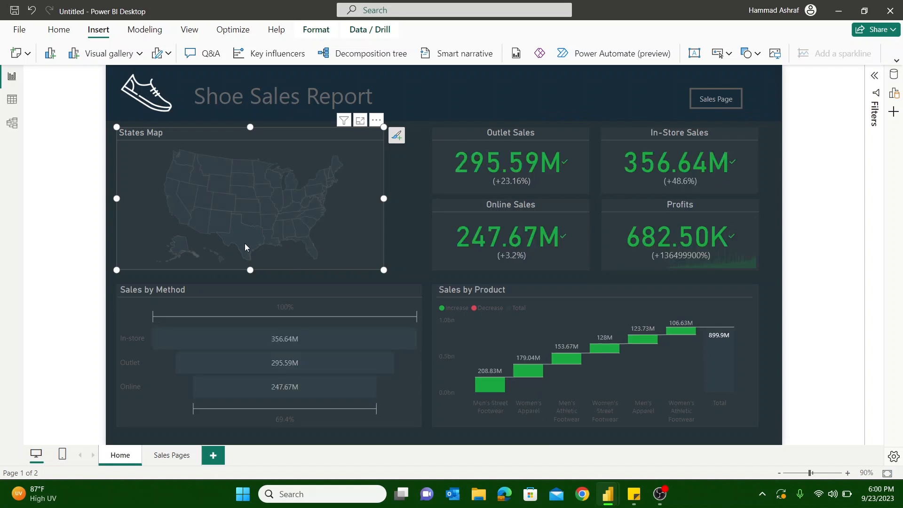
Step: Test cross-filtering of the Home page with the In-store bar of the Sales by Method funnel
mouse_move(305, 338)
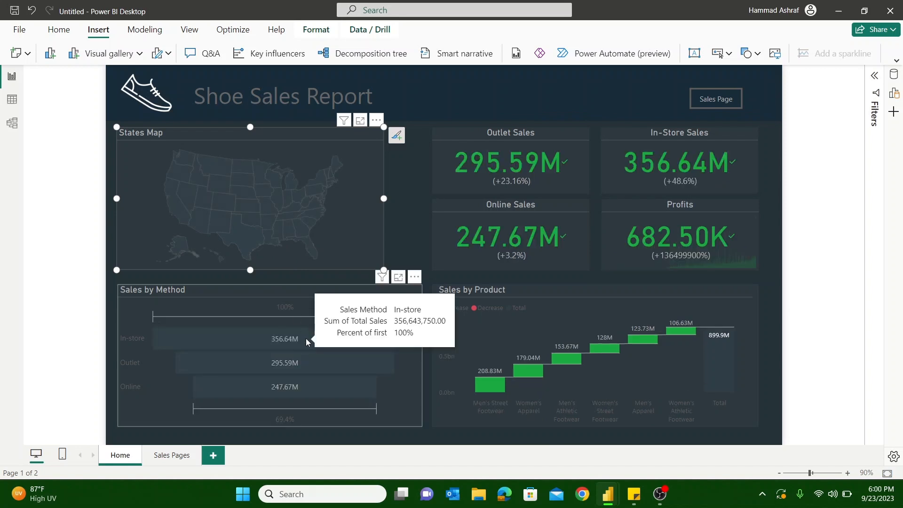
click(307, 338)
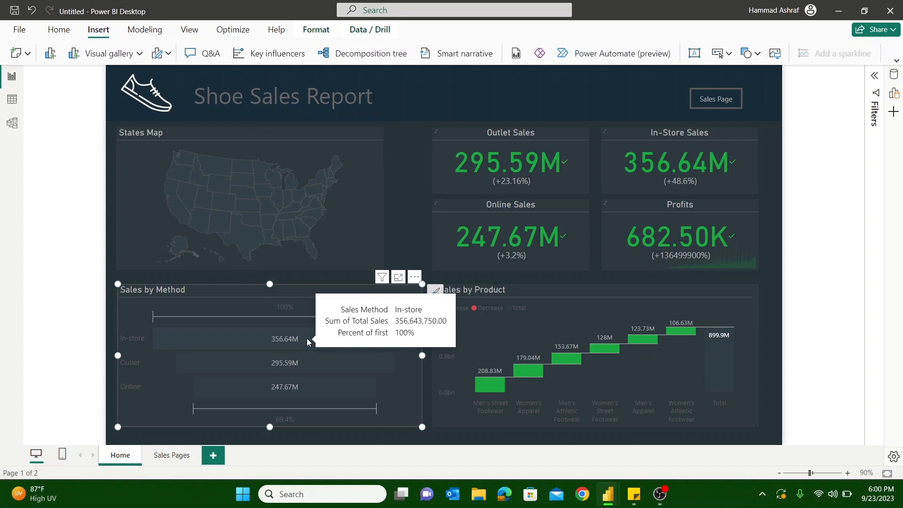
click(307, 338)
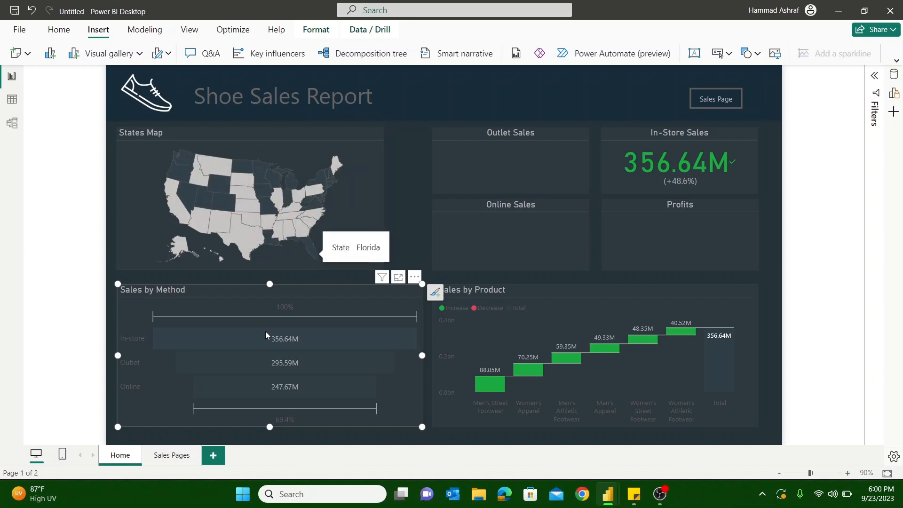
Step: Clear the Home page's In-store selection, and test cross-filtering on Sales Pages by selecting and clearing the donut's Online slice
click(280, 344)
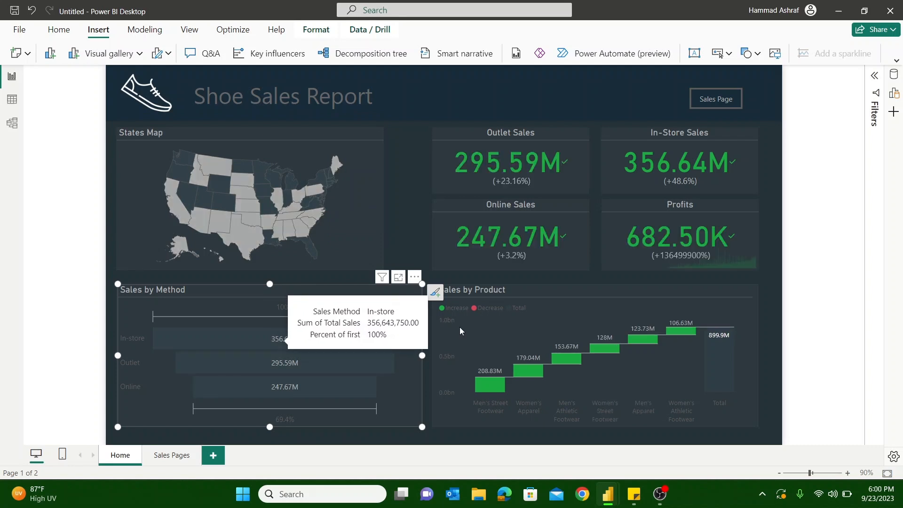
click(172, 455)
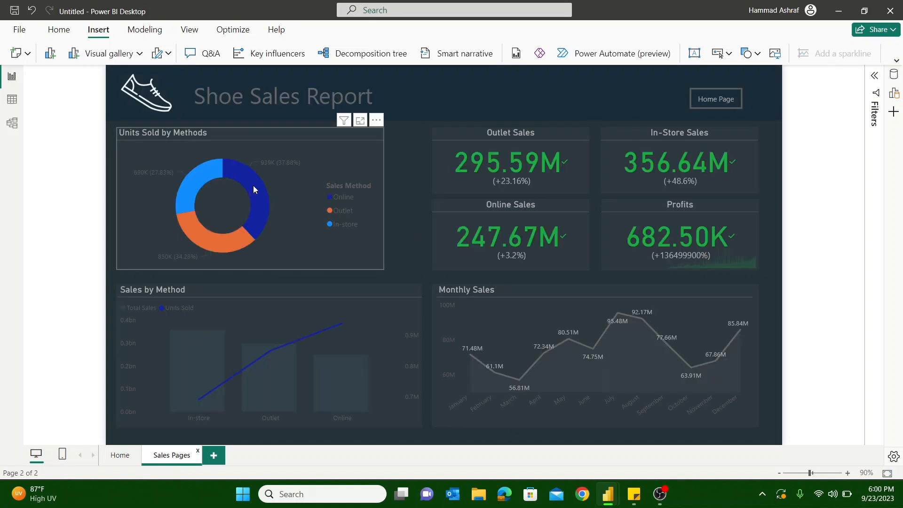
click(254, 189)
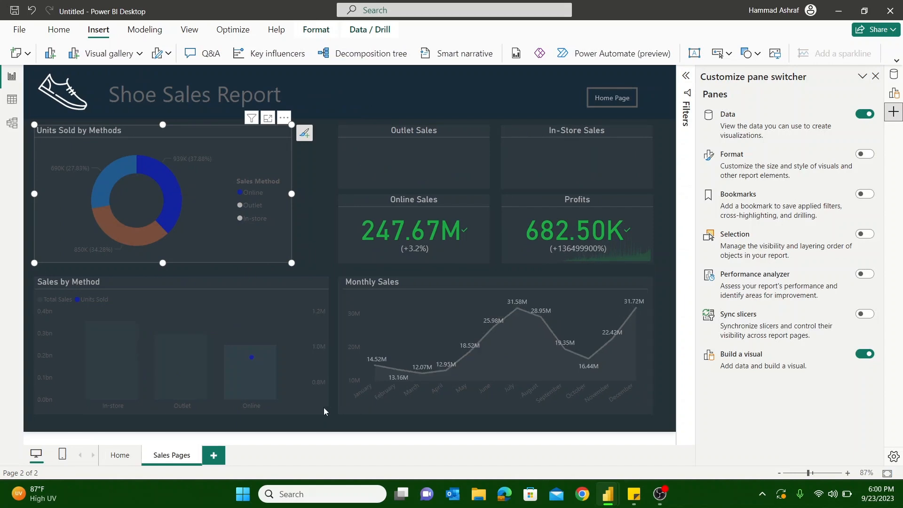
click(163, 203)
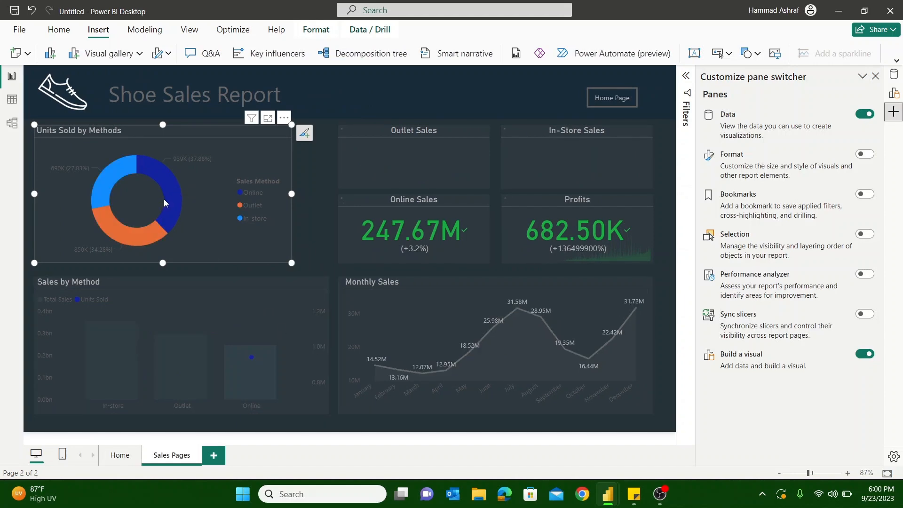
Step: Set the Units Sold by Methods donut's interactions to None for the Outlet, In-Store, Online and Profits cards and the Monthly Sales chart
click(876, 77)
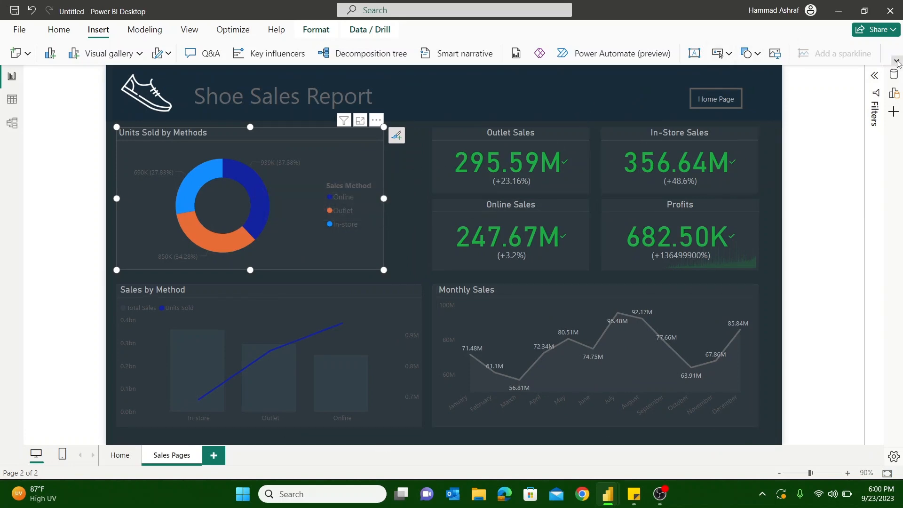
click(897, 61)
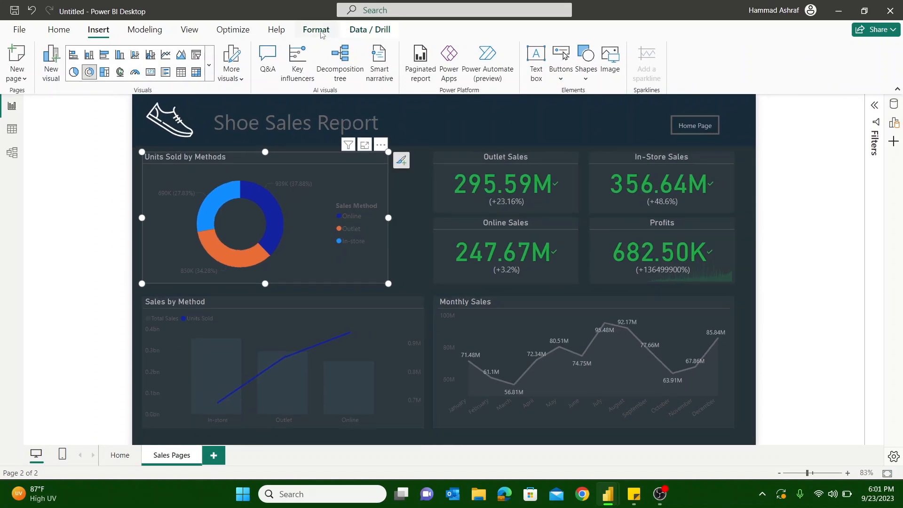
click(322, 33)
click(21, 68)
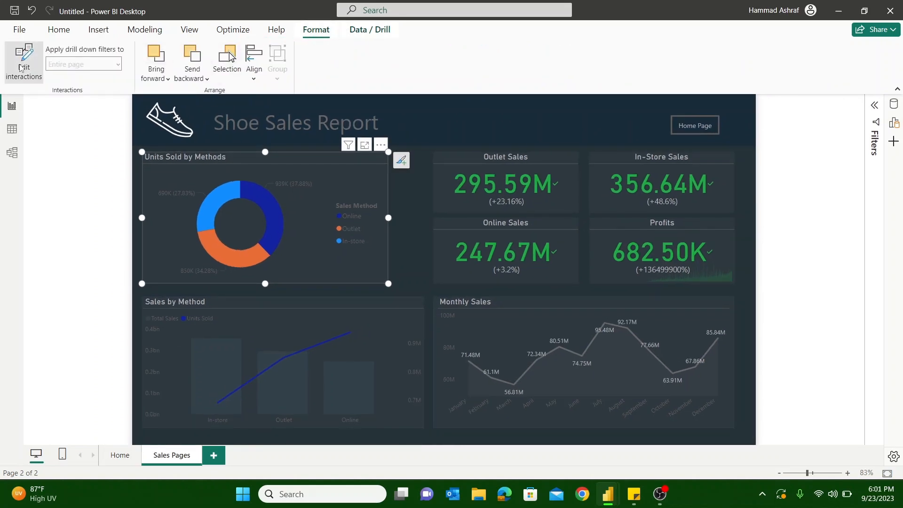
click(566, 145)
click(722, 144)
click(743, 153)
click(566, 211)
click(722, 211)
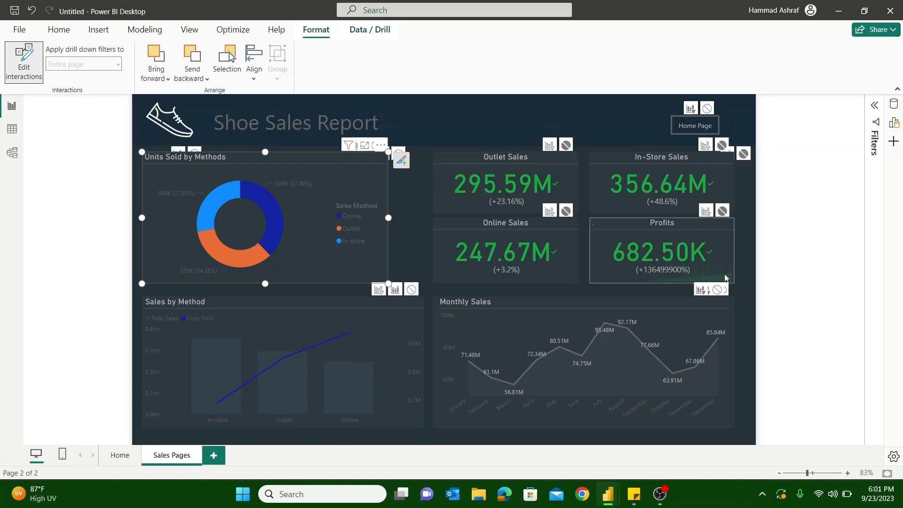
click(717, 289)
click(412, 289)
click(24, 61)
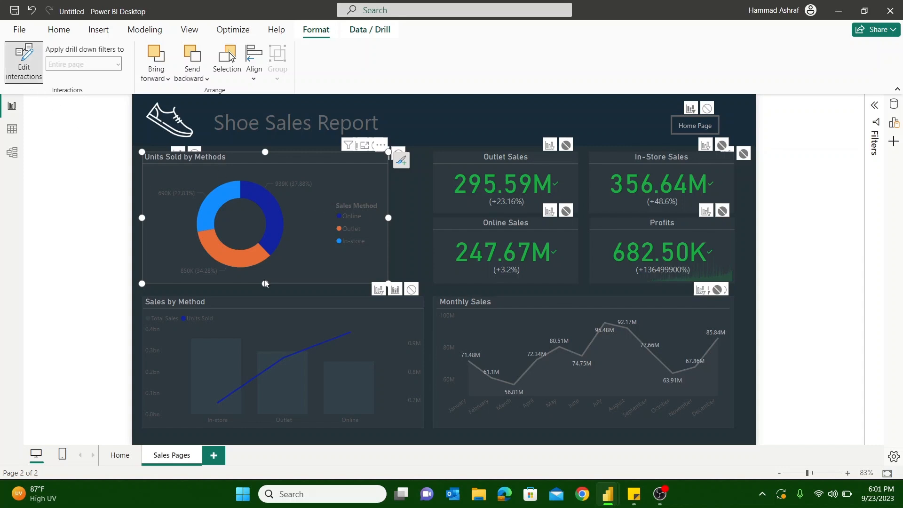
Step: Test the edited interactions by selecting the donut's Online slice, and clear the selection
click(276, 217)
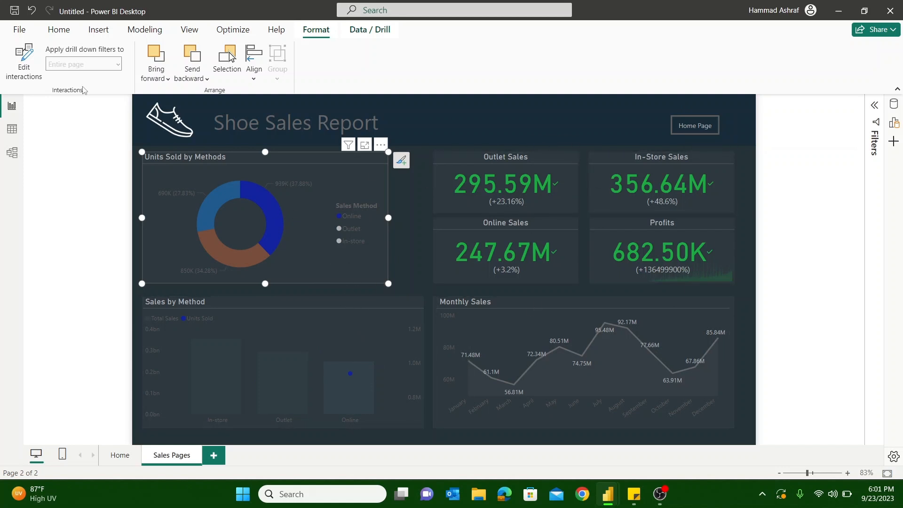
click(268, 229)
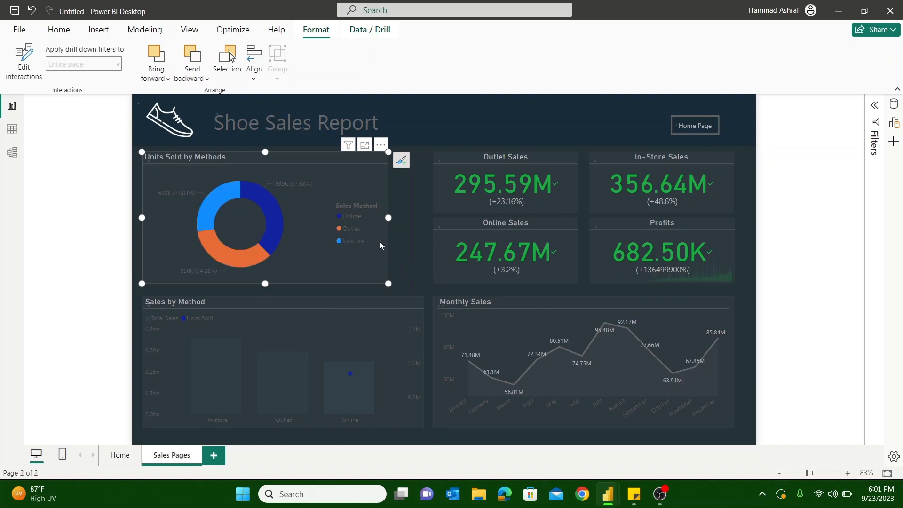
click(407, 267)
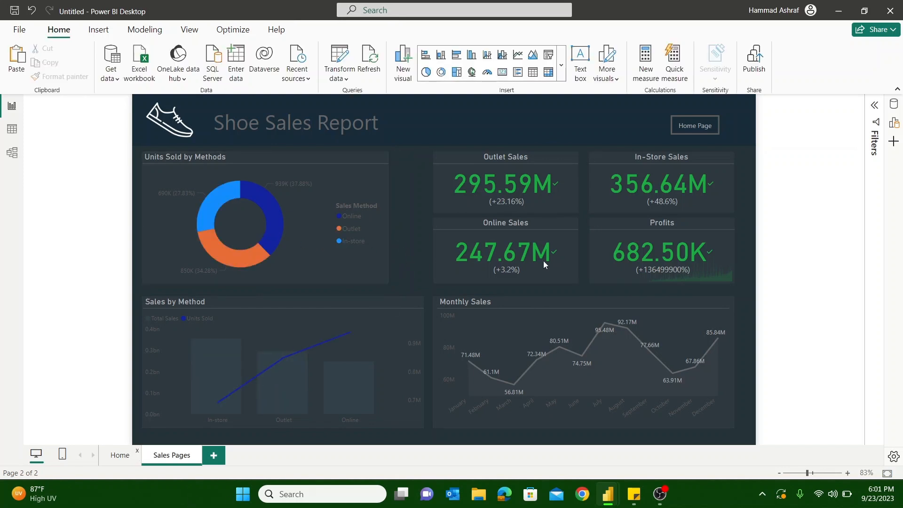